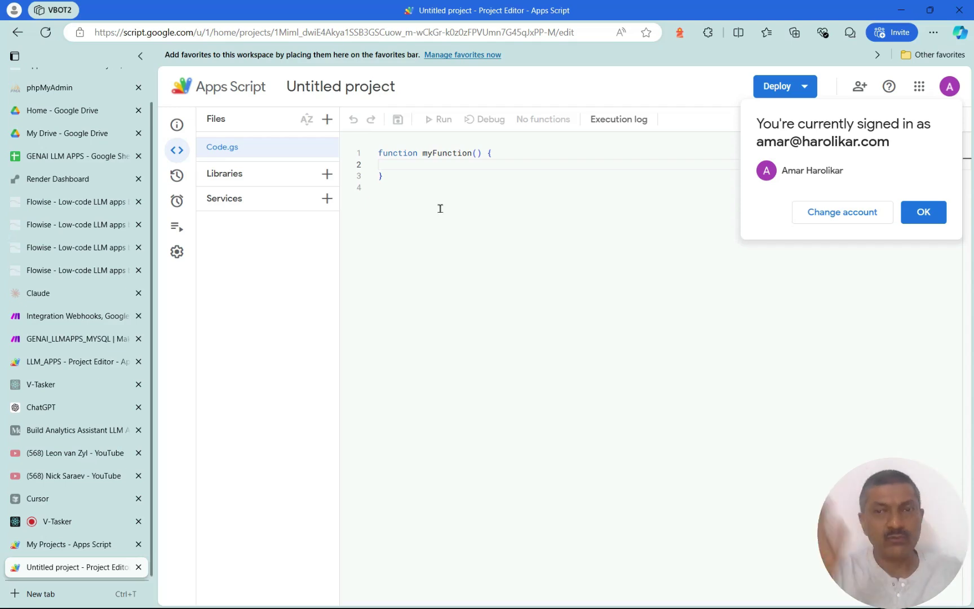
# - Accept the signed-in account and rename the untitled Apps Script project as llmtest
pyautogui.click(923, 213)
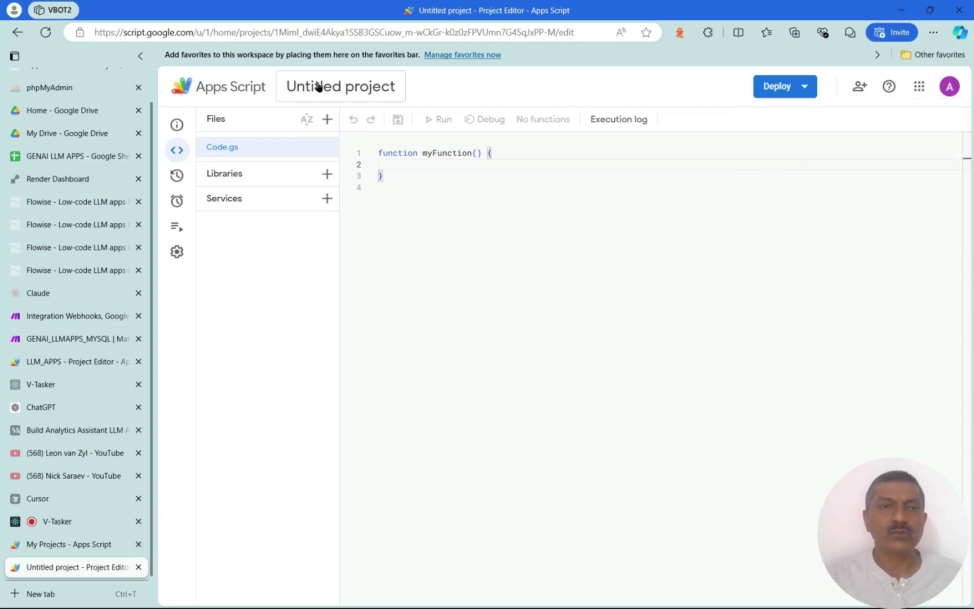
pyautogui.click(317, 86)
pyautogui.press('BackSpace')
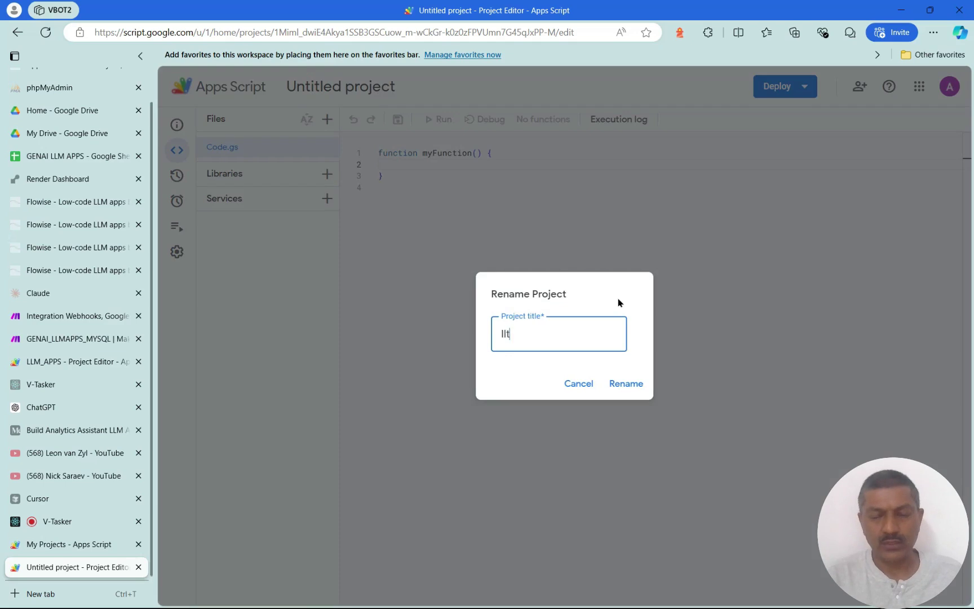
pyautogui.write('llmtest')
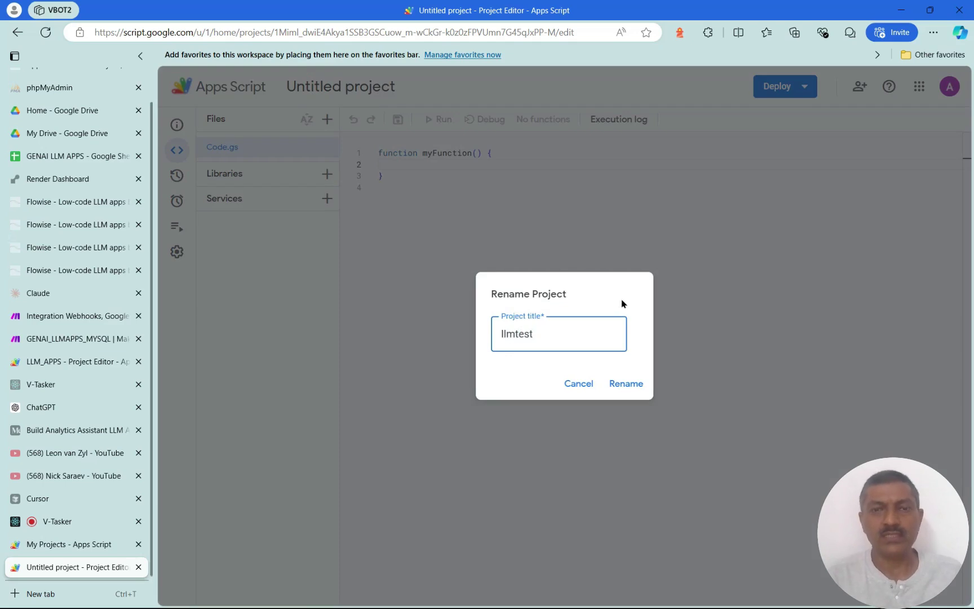
pyautogui.click(626, 383)
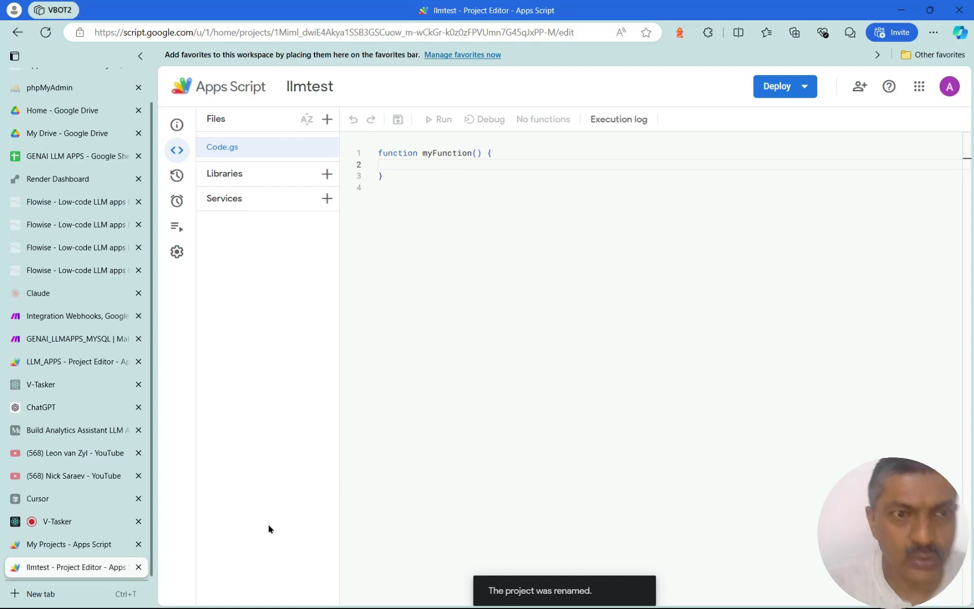
# - Open the LLM_APPS project and examine how newPrintEmailTracker.gs selects the sheet range and sets the PDF export options
pyautogui.moveTo(83, 145)
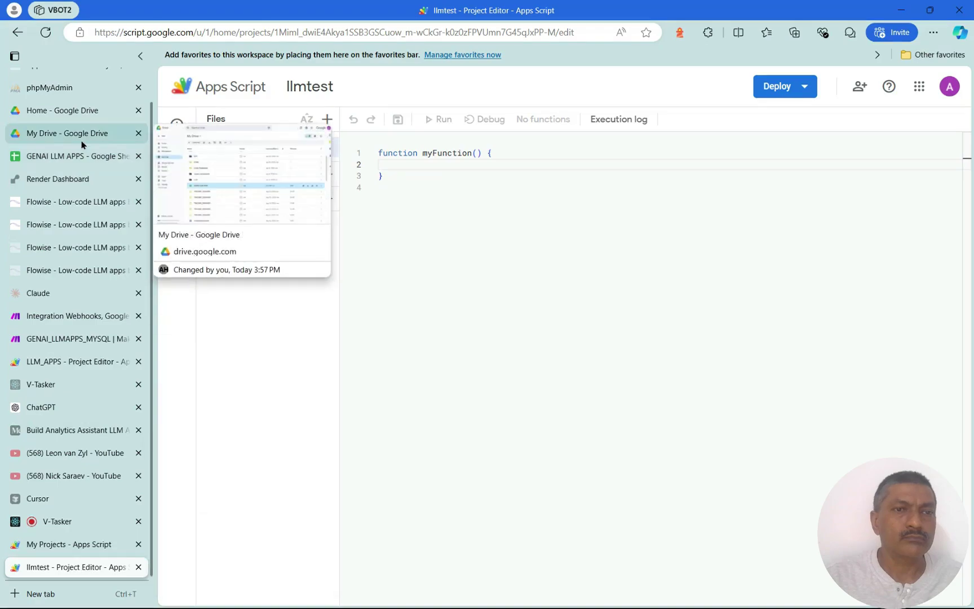
pyautogui.click(76, 361)
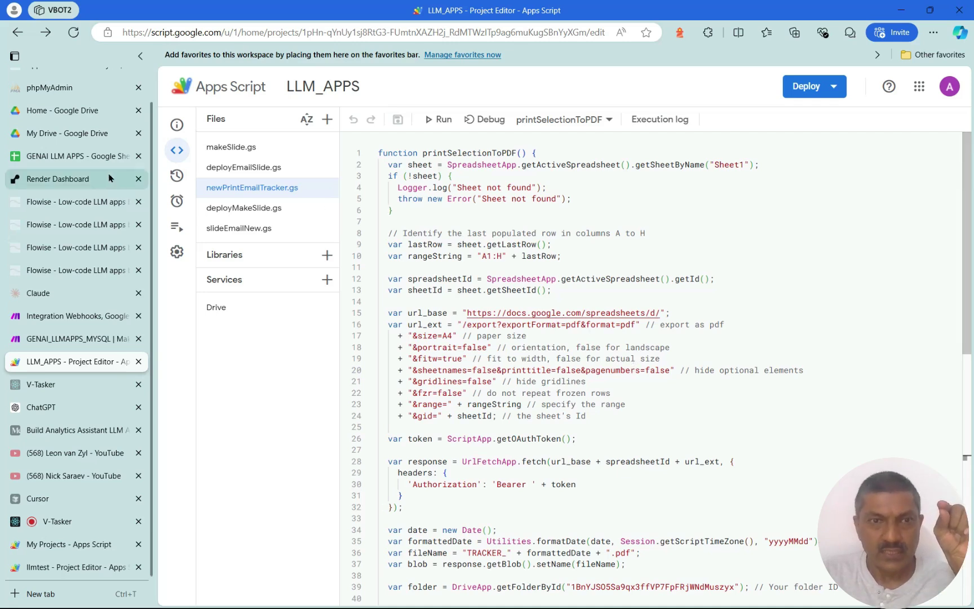
pyautogui.click(518, 221)
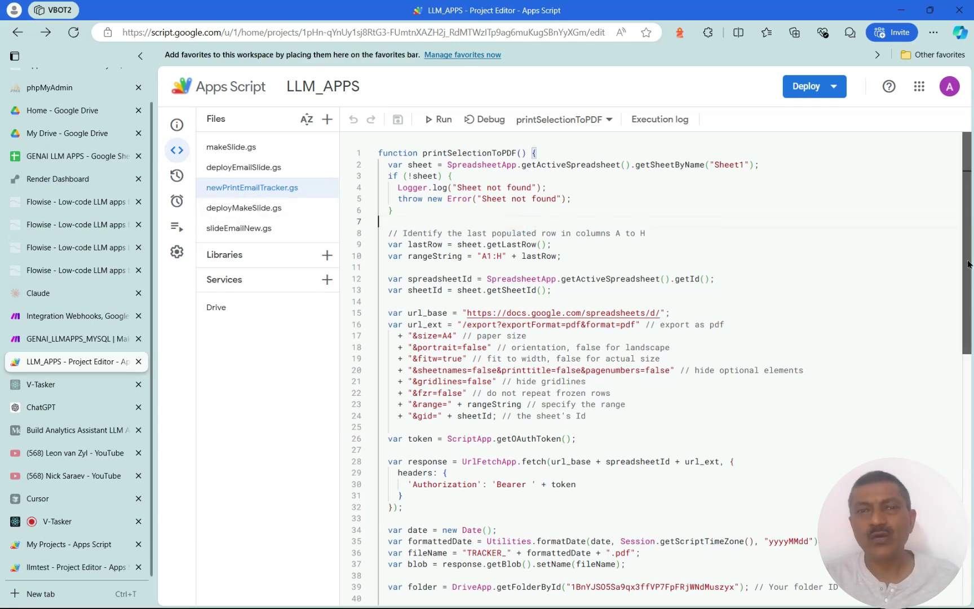
pyautogui.moveTo(380, 153); pyautogui.dragTo(640, 163)
pyautogui.click(818, 260)
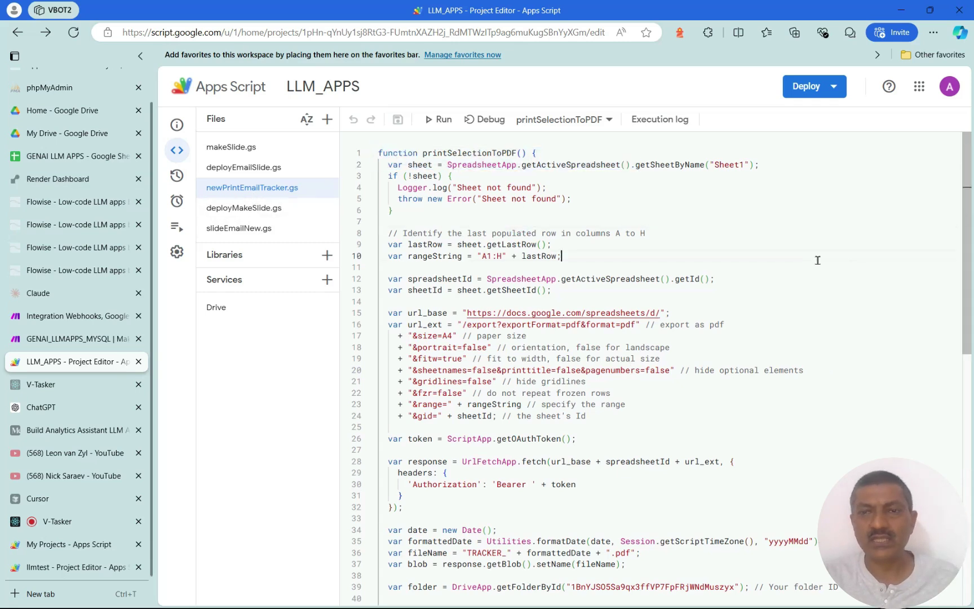
pyautogui.click(493, 231)
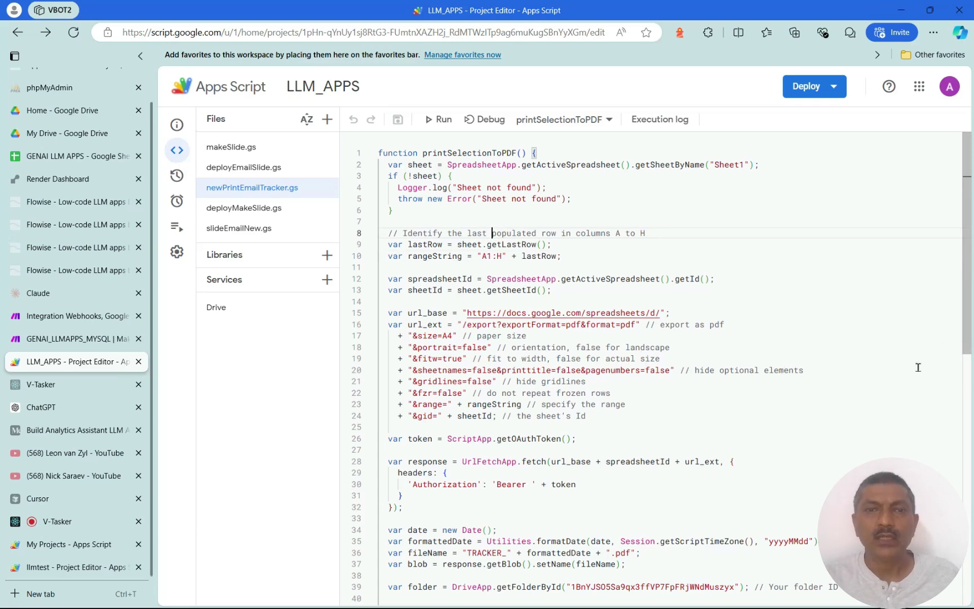
pyautogui.scroll(-2, 971, 331)
pyautogui.scroll(2, 972, 293)
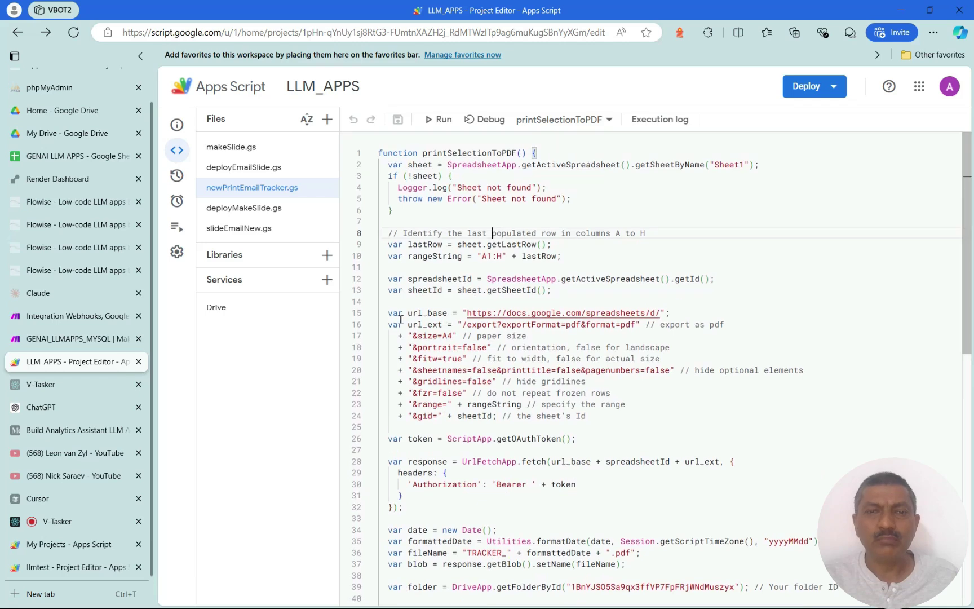
pyautogui.moveTo(397, 261); pyautogui.dragTo(389, 395)
pyautogui.click(379, 426)
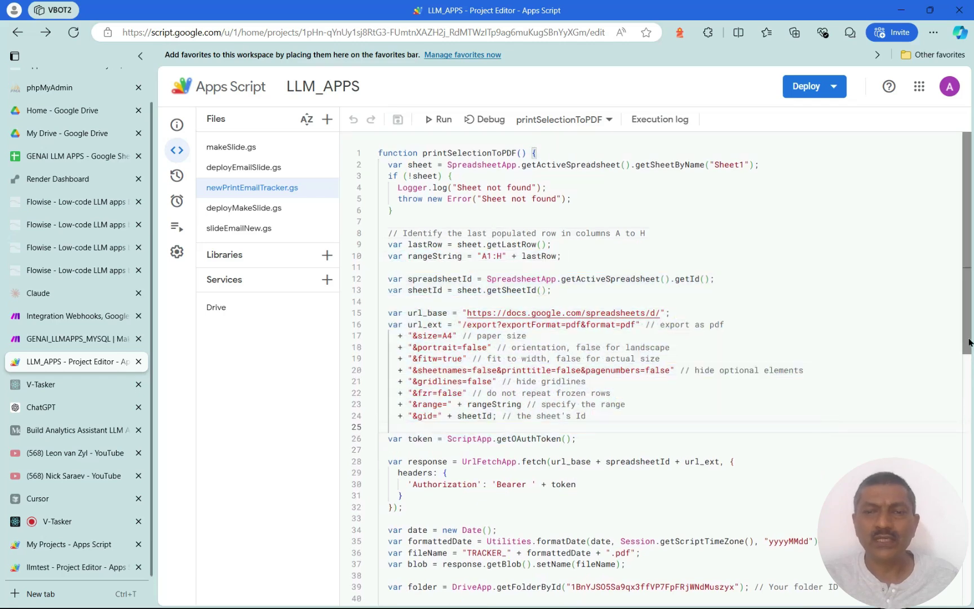
# - Examine the rest of newPrintEmailTracker.gs, covering the PDF file creation, the email section and the doGet and doPost functions
pyautogui.scroll(-5, 968, 338)
pyautogui.scroll(-3, 969, 338)
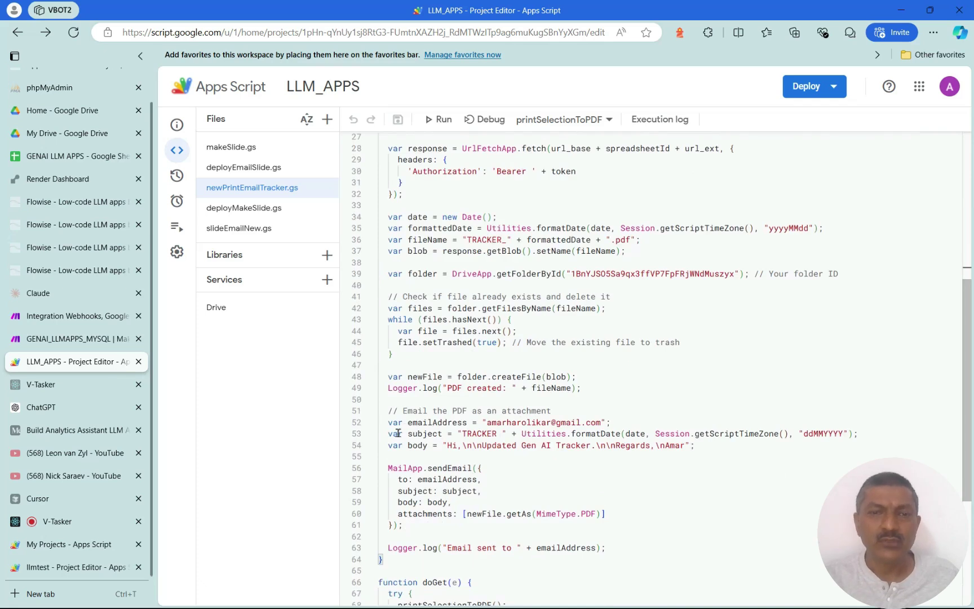
pyautogui.moveTo(494, 425); pyautogui.dragTo(493, 434)
pyautogui.click(643, 432)
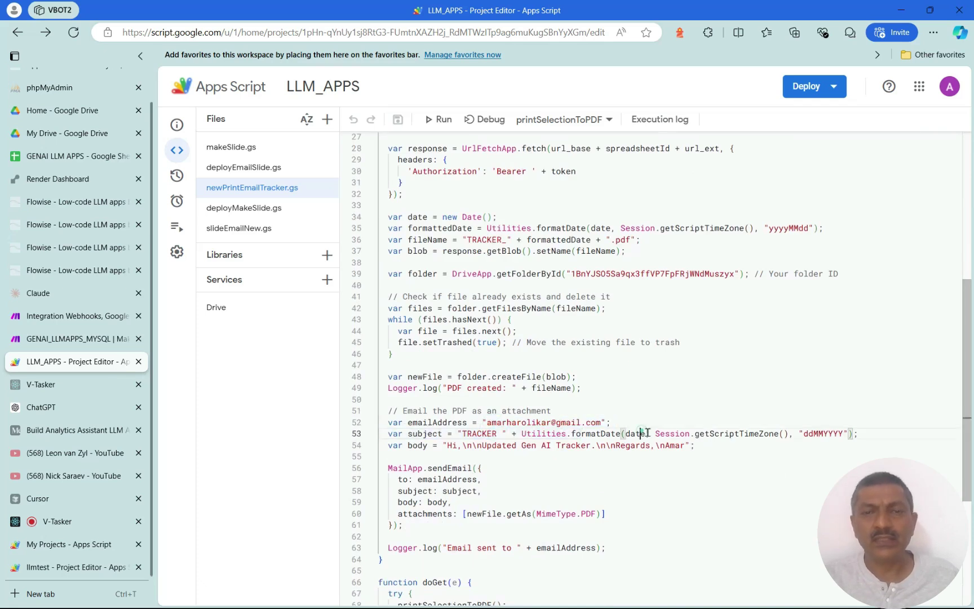
pyautogui.scroll(6, 740, 485)
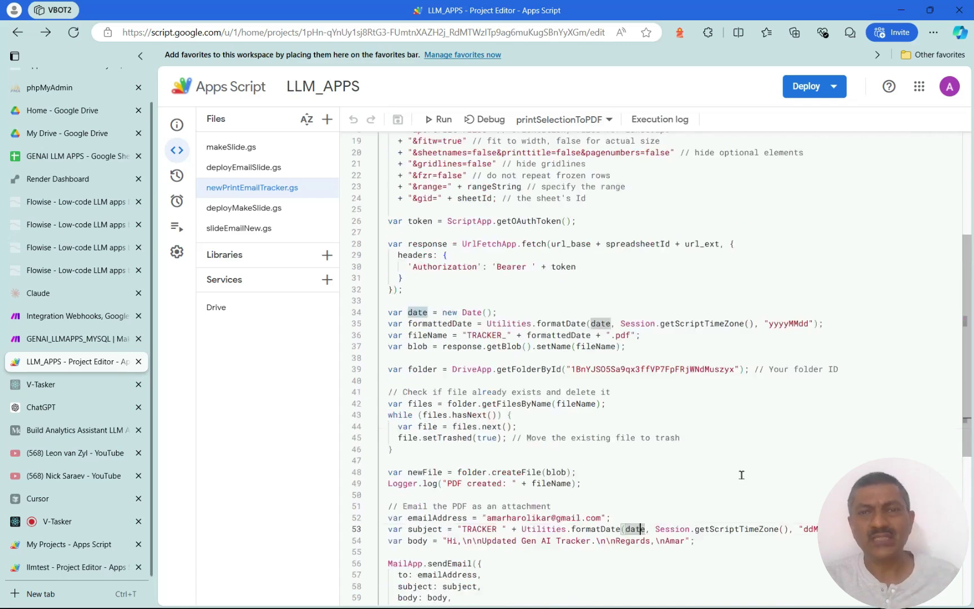
pyautogui.scroll(3, 969, 377)
pyautogui.scroll(-12, 969, 376)
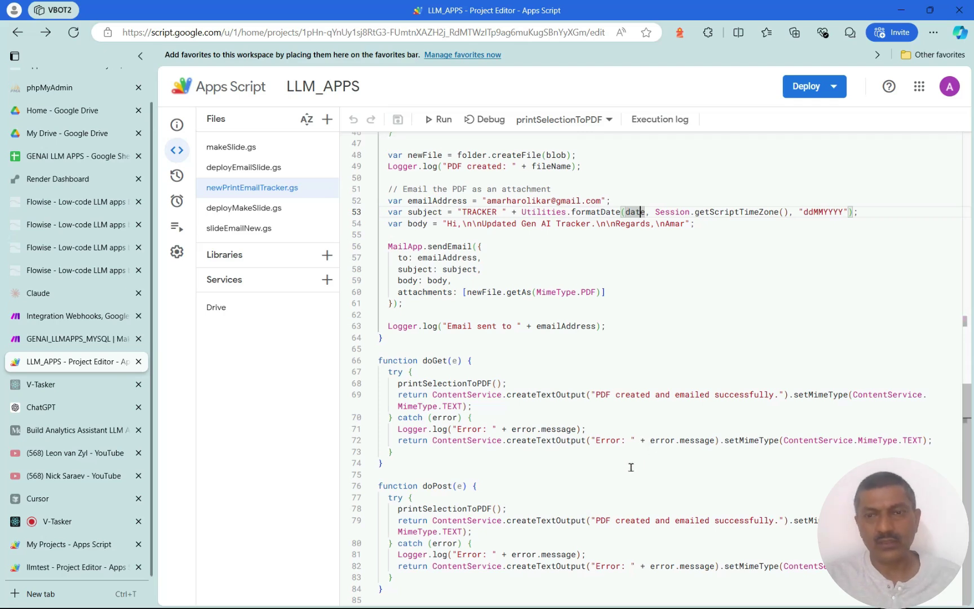
pyautogui.moveTo(967, 453); pyautogui.dragTo(887, 206)
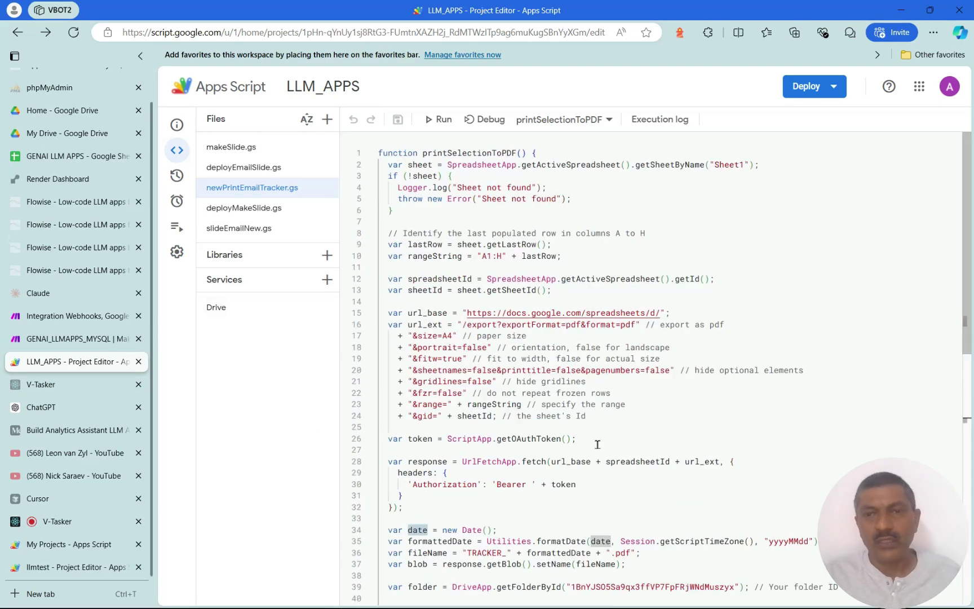
pyautogui.scroll(1, 65, 181)
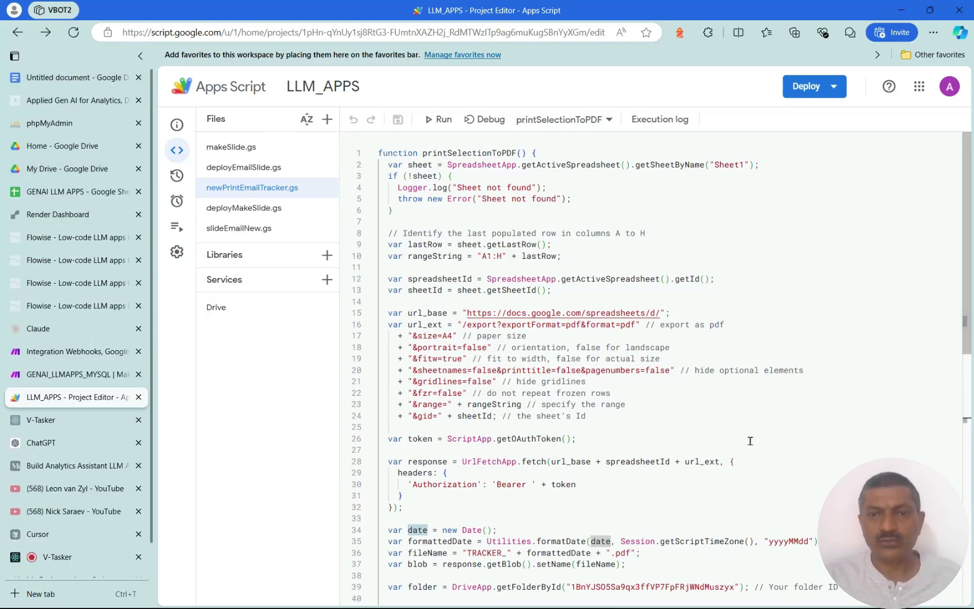
# - Switch to ChatGPT and request a Google script that creates a print form of a Google spreadsheet and emails it on a POST request
pyautogui.click(75, 77)
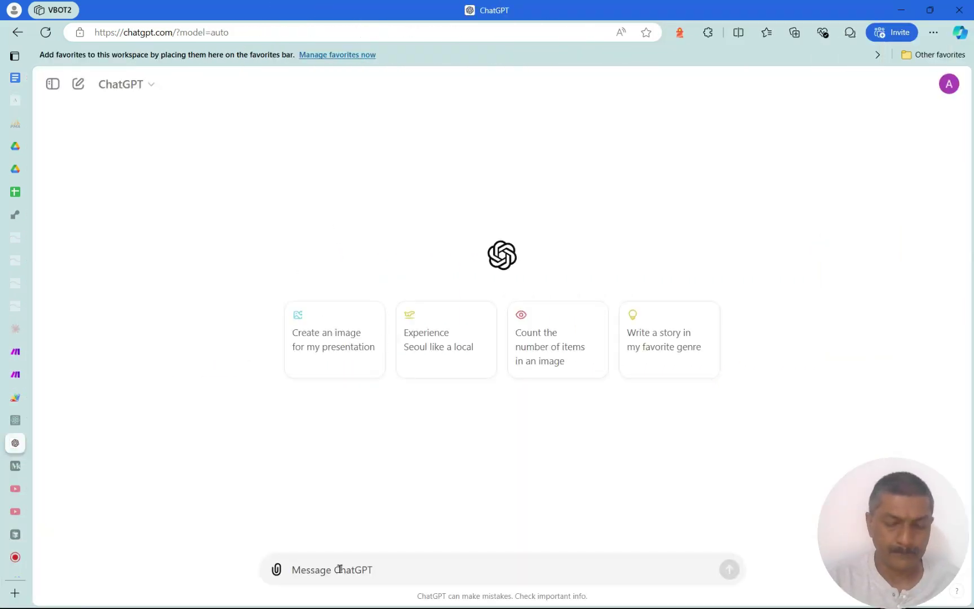
pyautogui.write('Hey I want you to create a Google script for me which will take a spreadsheet Google spreadsheet and create a print format of it in PDF and then e-mail it to an e-mail ID that I will specify.And I want that script to.Be.Book.Escape to be.You know activated or triggered via HTTP request also. So can you make that script for me please?And since I have and also let me know how to set it up step by step.')
pyautogui.press('Return')
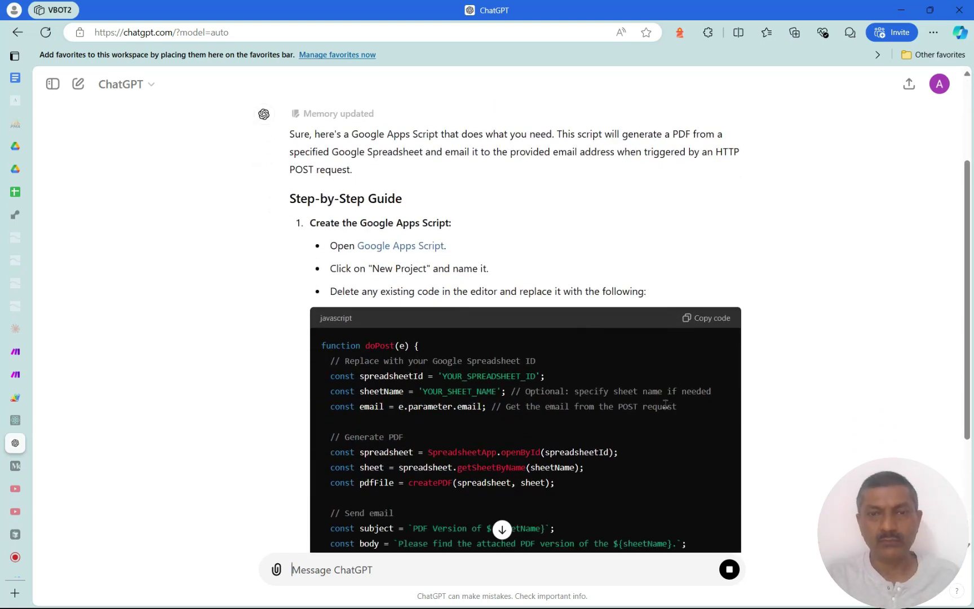
# - Review the generated doPost and createPDF functions in the ChatGPT reply and copy the whole code block
pyautogui.scroll(-2, 431, 355)
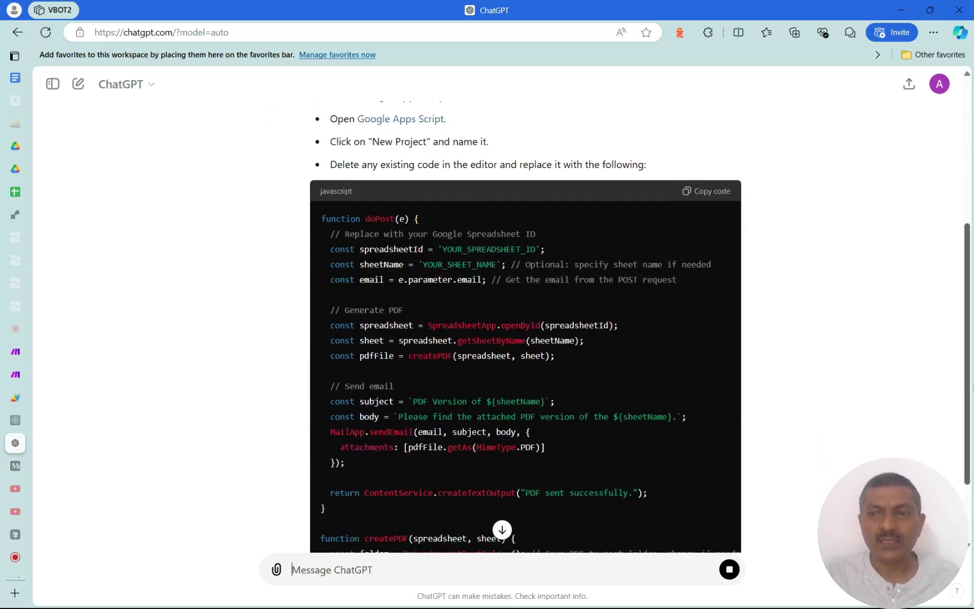
pyautogui.scroll(-1, 967, 389)
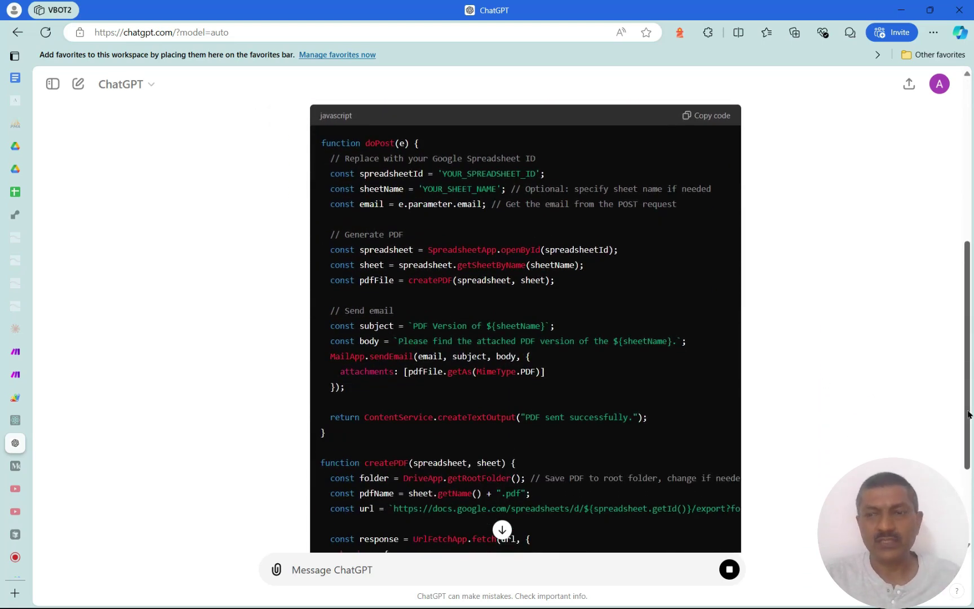
pyautogui.scroll(1, 967, 399)
pyautogui.moveTo(967, 399); pyautogui.dragTo(971, 476)
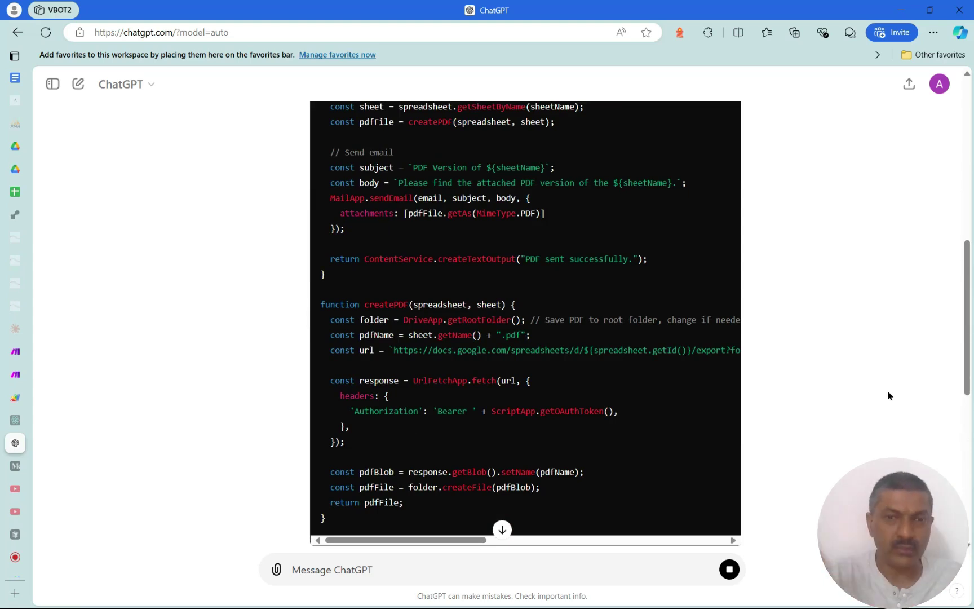
pyautogui.moveTo(968, 318); pyautogui.dragTo(970, 363)
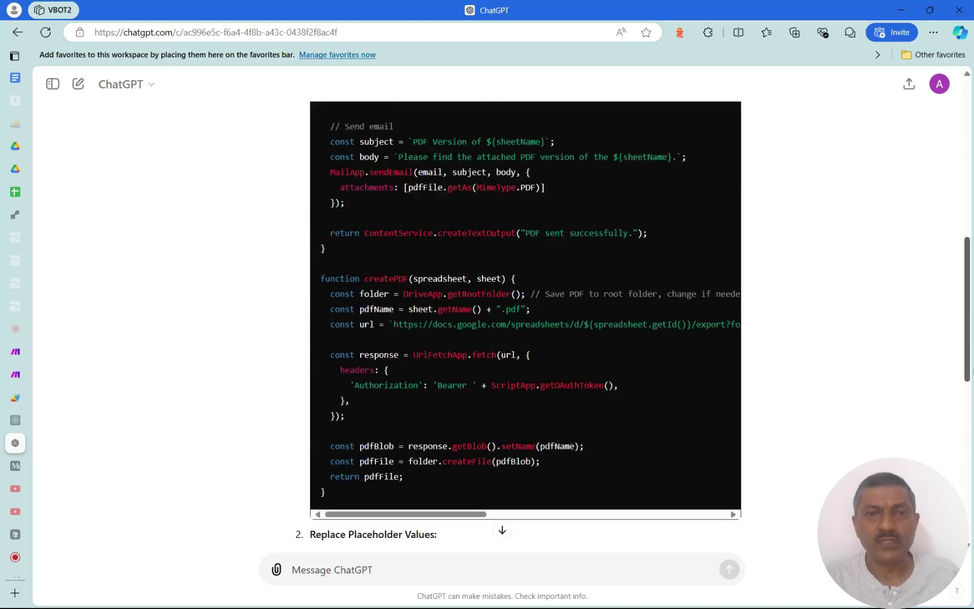
pyautogui.scroll(7, 734, 323)
pyautogui.click(711, 317)
# - Return to the llmtest project and replace the default myFunction code in Code.gs with the copied ChatGPT script
pyautogui.hotkey('ctrl', 'shift', 'Tab')
pyautogui.hotkey('ctrl', 'shift', 'Tab')
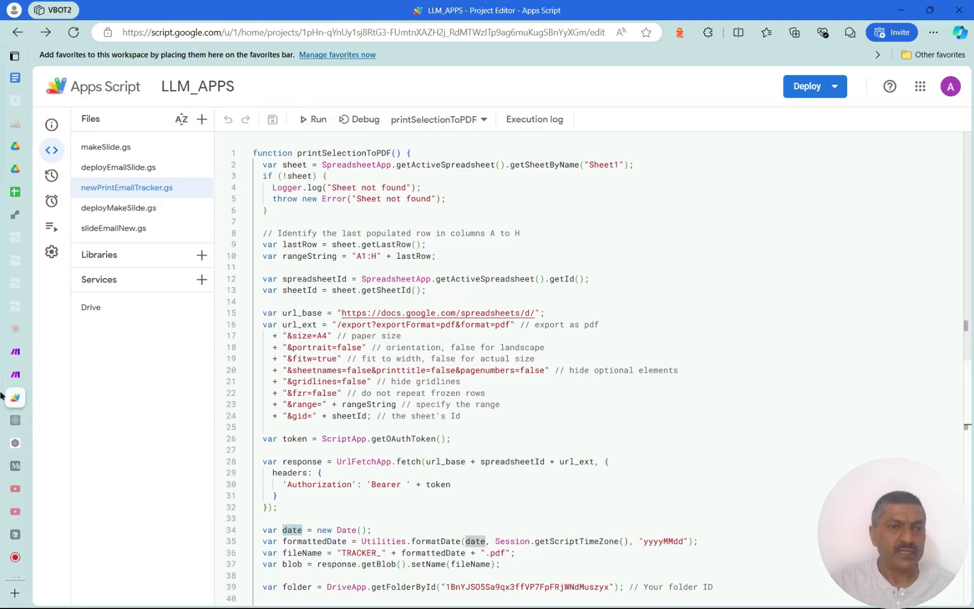
pyautogui.moveTo(3, 159)
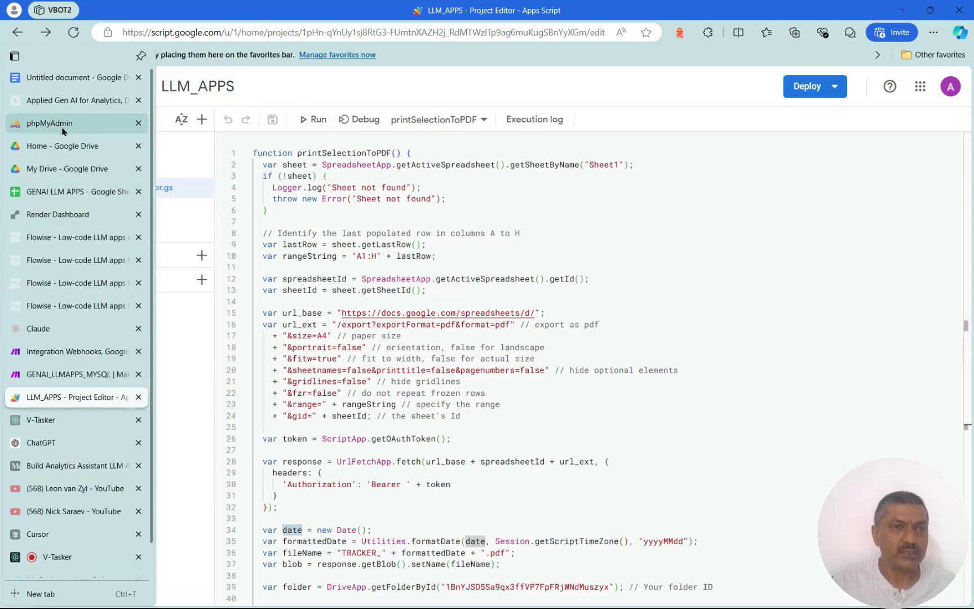
pyautogui.hotkey('ctrl', '9')
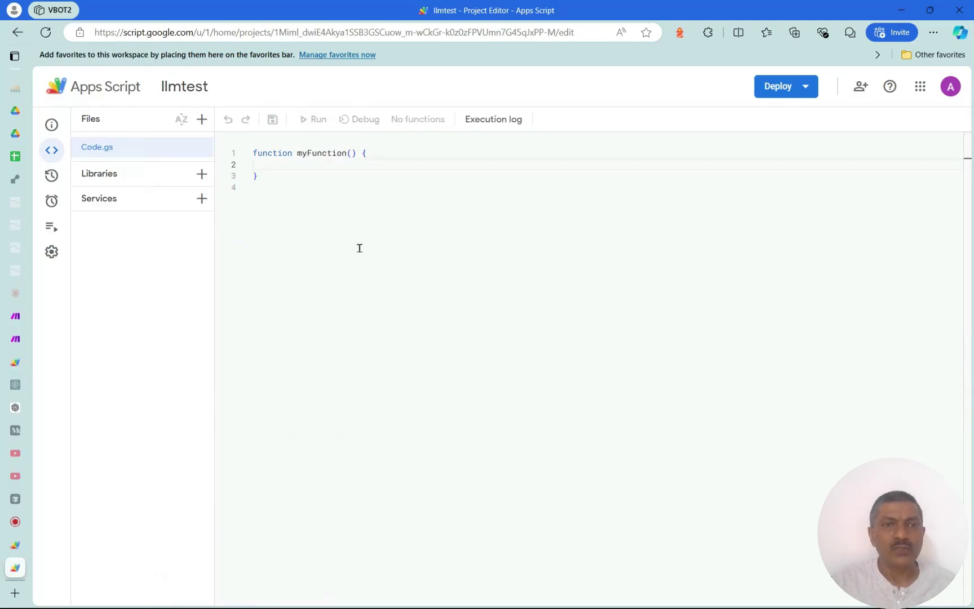
pyautogui.click(287, 164)
pyautogui.click(287, 164)
pyautogui.hotkey('ctrl', 'a')
pyautogui.press('Delete')
pyautogui.hotkey('ctrl', 'v')
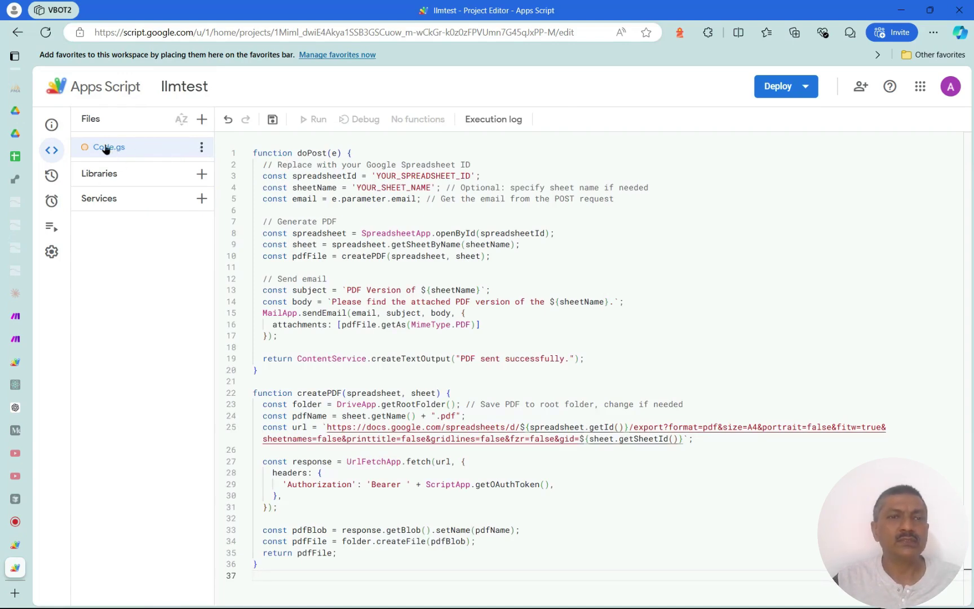
# - Rename the script file Code.gs as scriptNmeTest
pyautogui.click(201, 148)
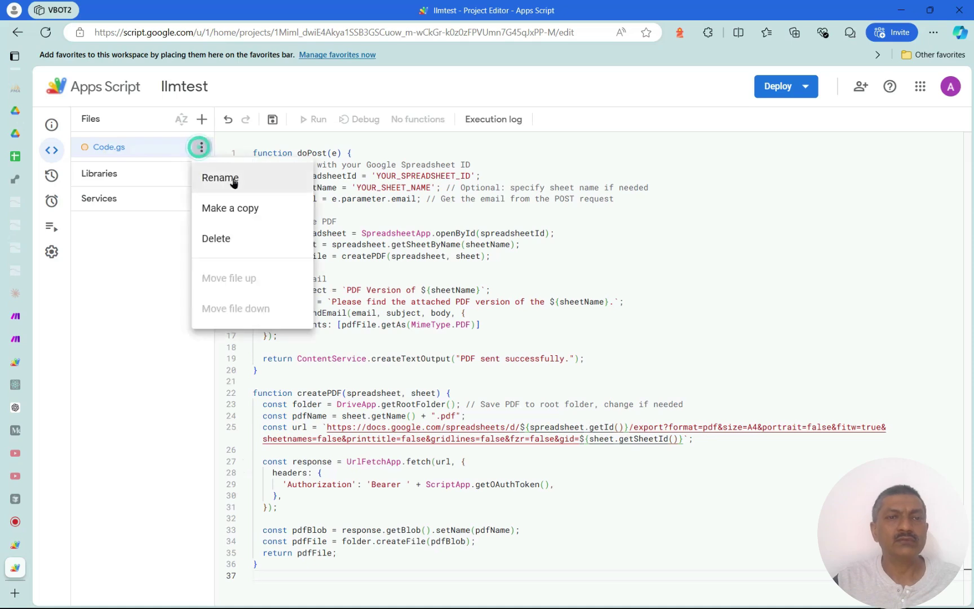
pyautogui.click(233, 178)
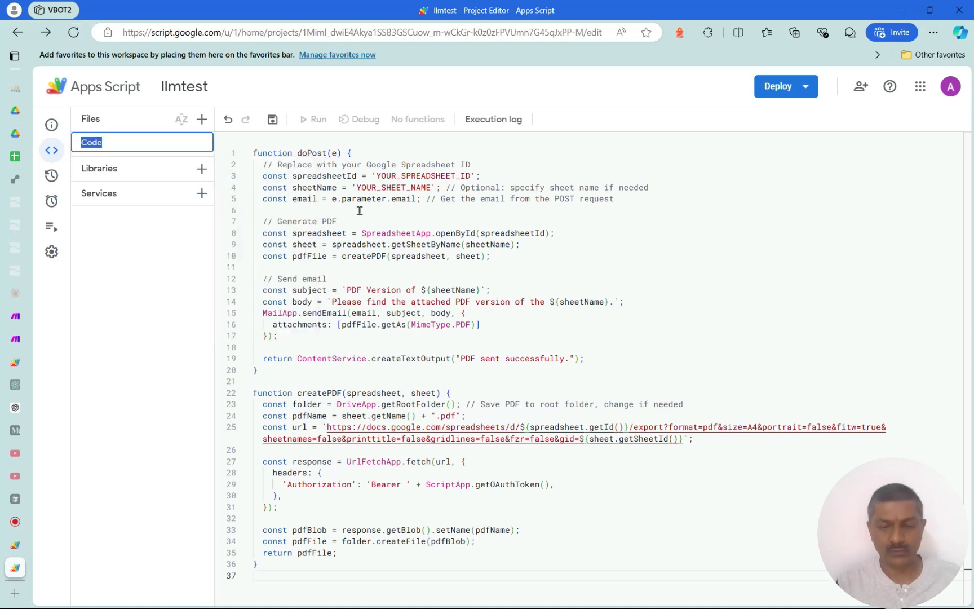
pyautogui.write('sc')
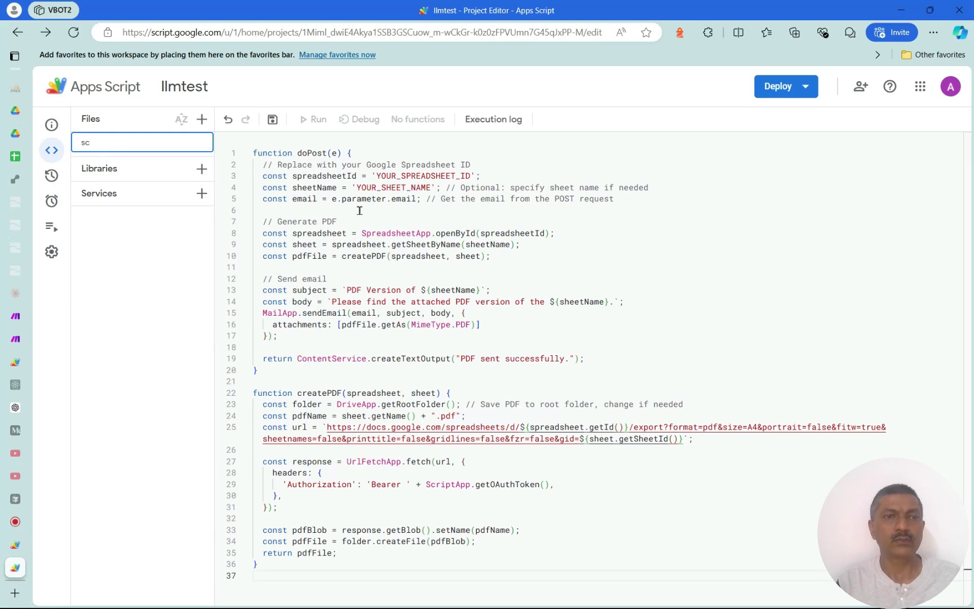
pyautogui.write('iiptNmeT')
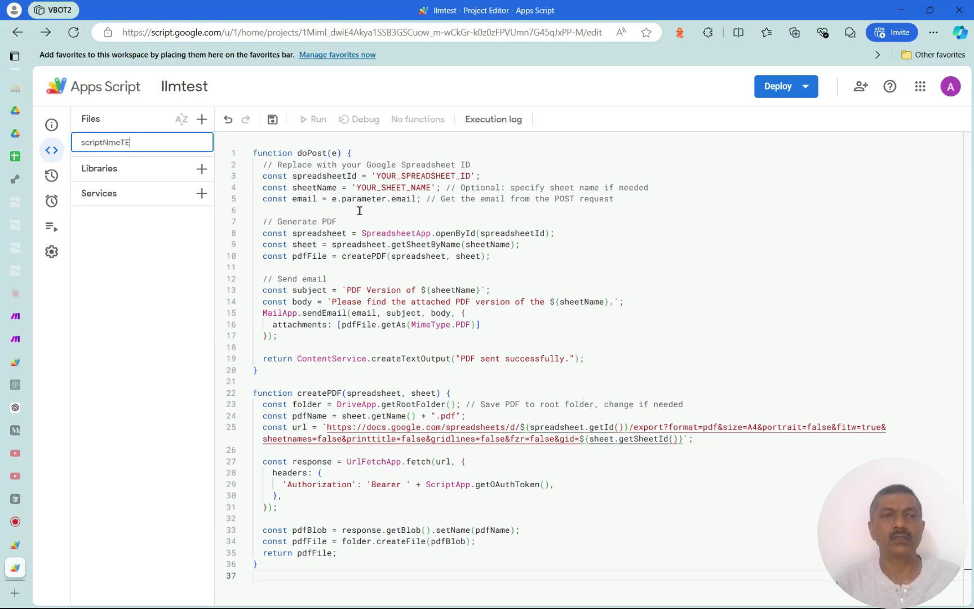
pyautogui.write('est')
pyautogui.press('Return')
pyautogui.click(661, 243)
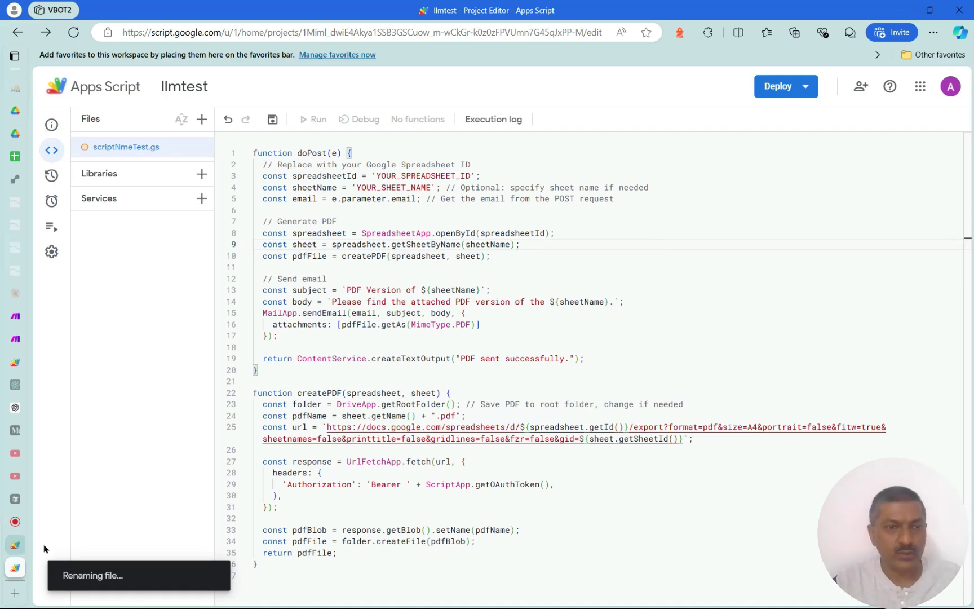
pyautogui.moveTo(15, 142)
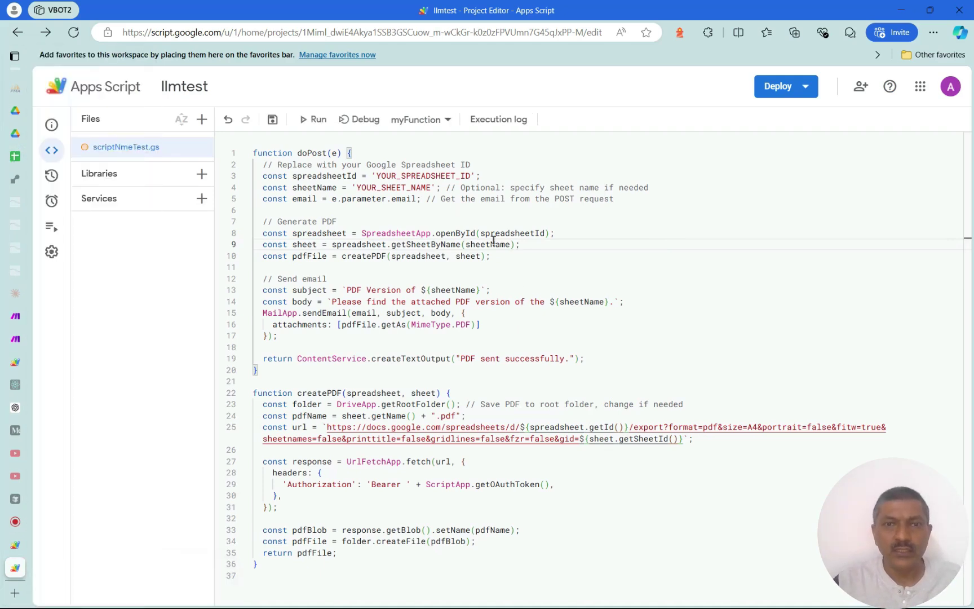
pyautogui.moveTo(15, 139)
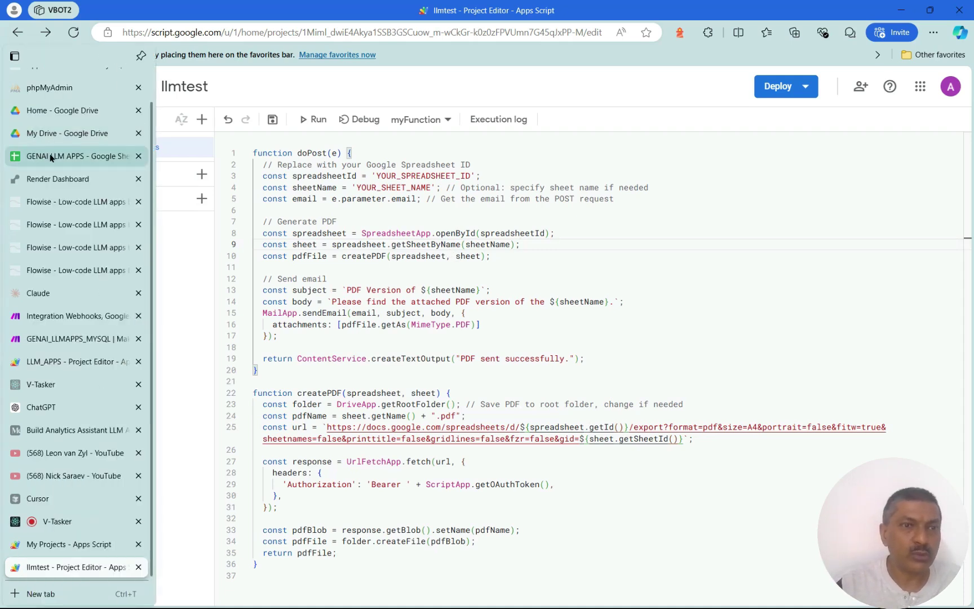
pyautogui.moveTo(59, 137)
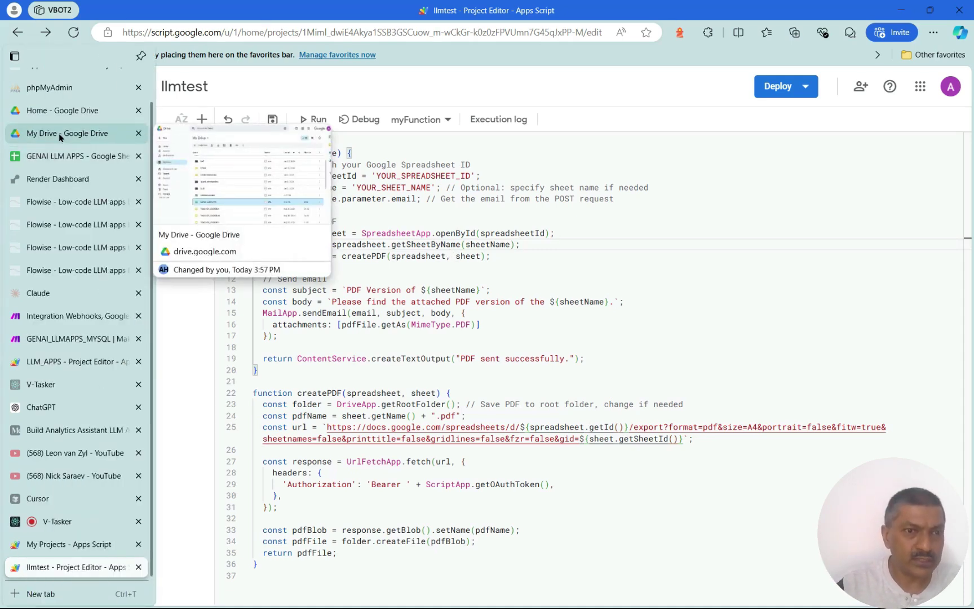
# - Switch to the LLM_APPS project and examine how deployMakeSlide.gs builds the slides and handles web requests
pyautogui.click(79, 362)
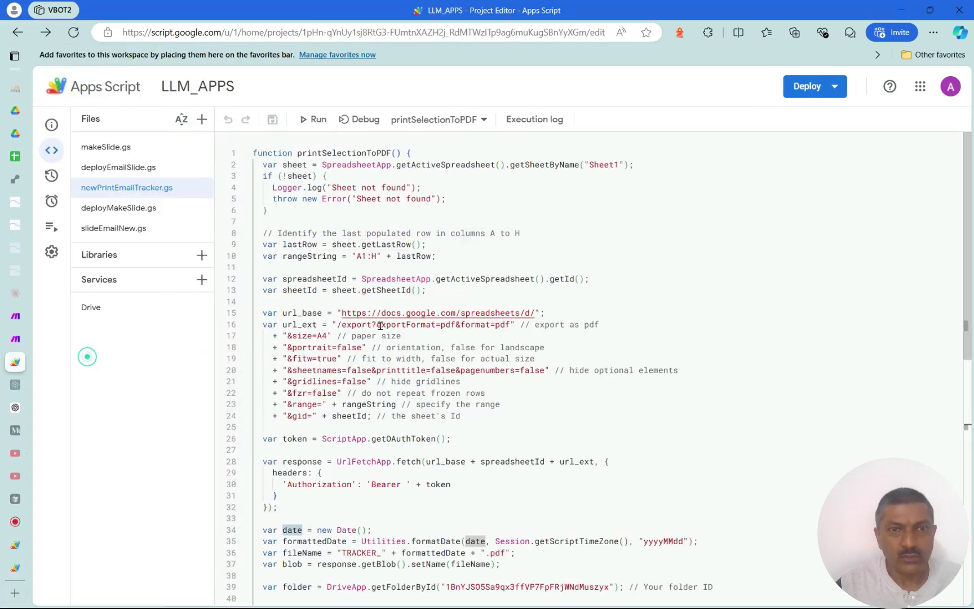
pyautogui.click(103, 208)
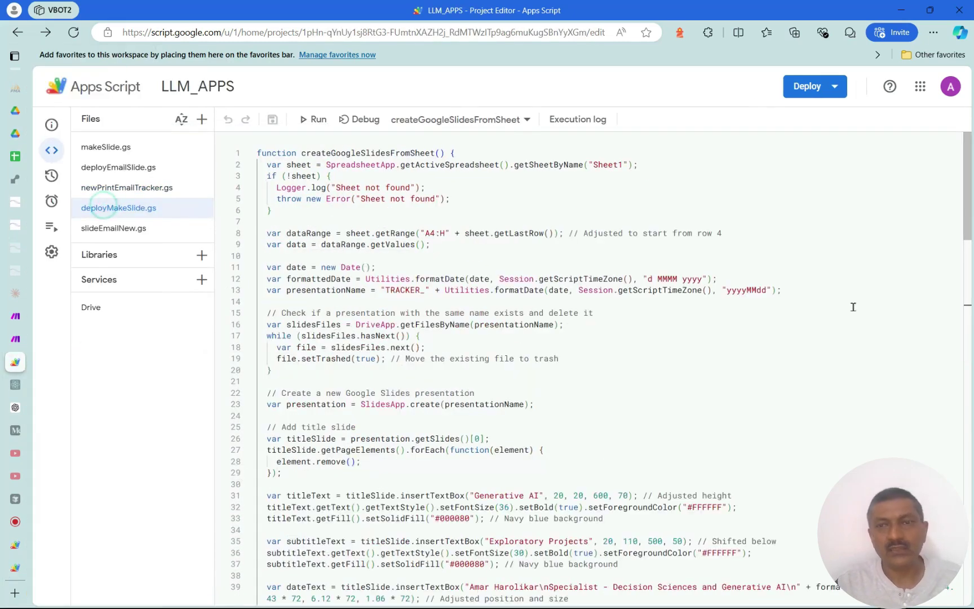
pyautogui.moveTo(967, 217); pyautogui.dragTo(971, 273)
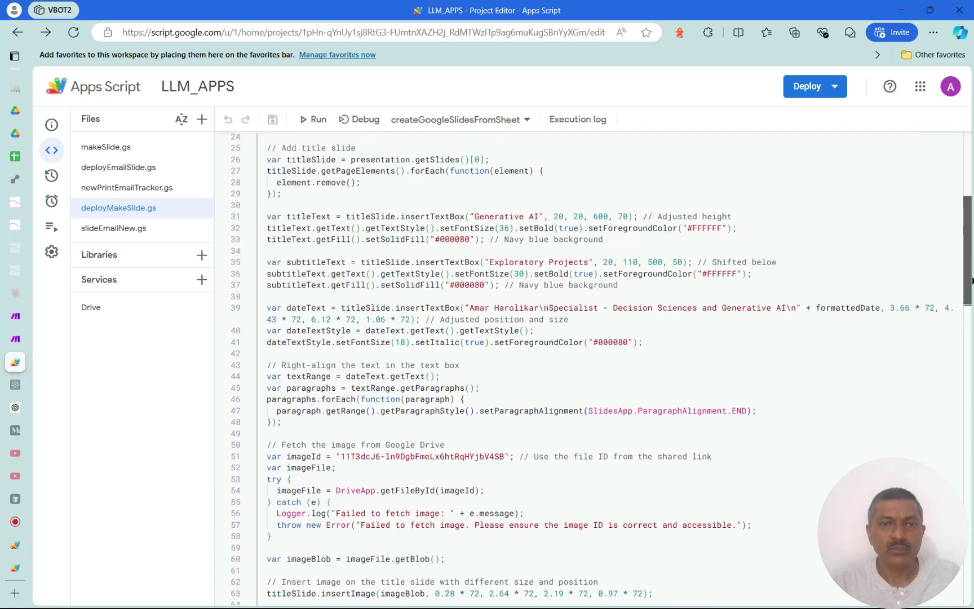
pyautogui.click(276, 227)
pyautogui.click(291, 274)
pyautogui.scroll(-10, 716, 400)
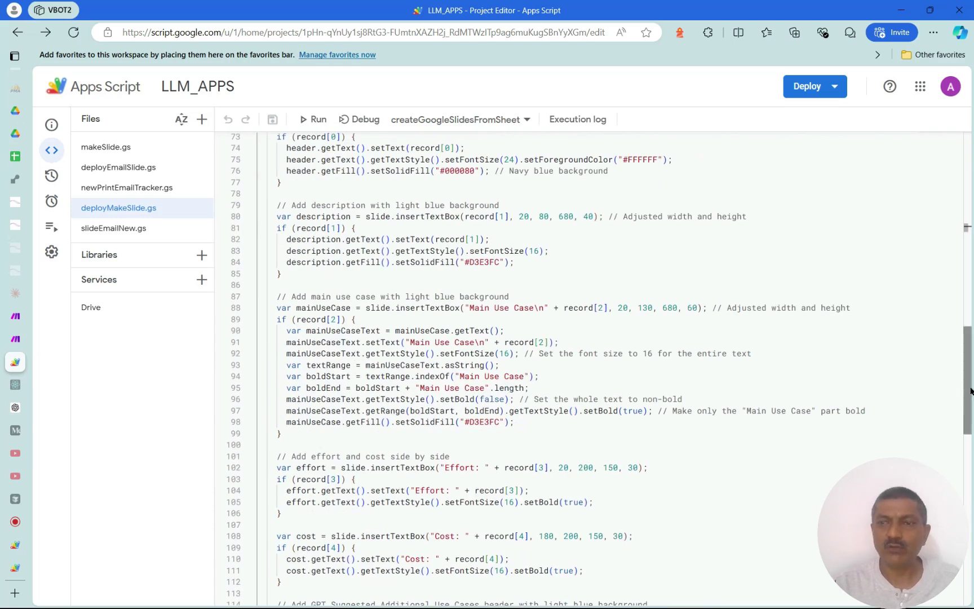
pyautogui.scroll(-10, 665, 304)
pyautogui.click(666, 304)
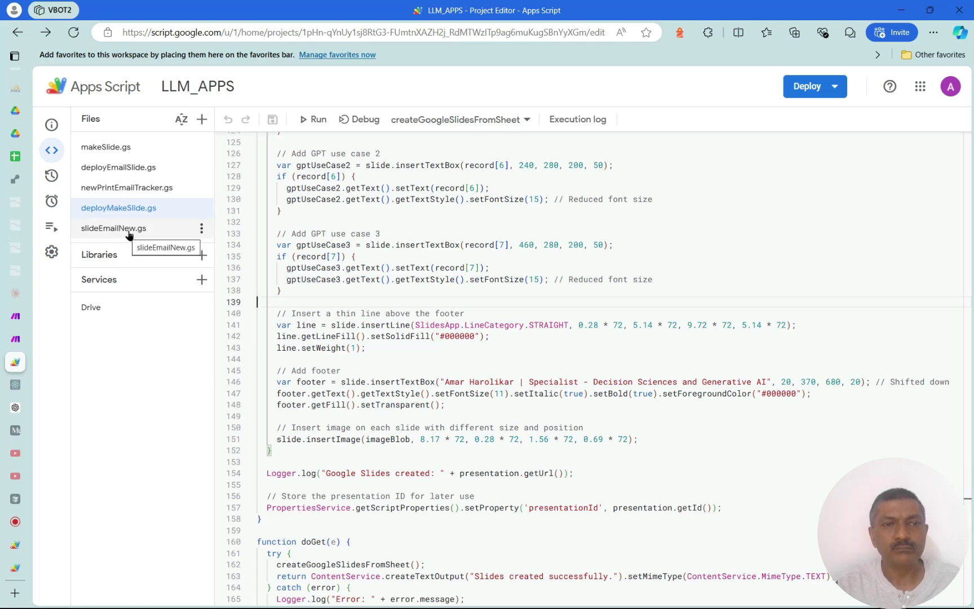
# - Open deployEmailSlide.gs and review its PDF naming, emailing code and doGet and doPost functions
pyautogui.click(130, 170)
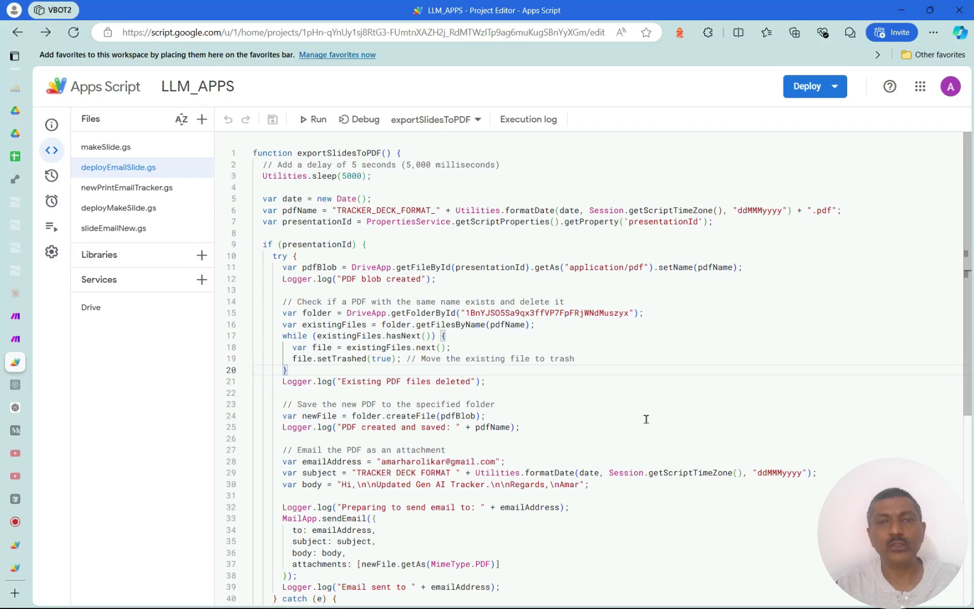
pyautogui.moveTo(733, 212); pyautogui.dragTo(798, 211)
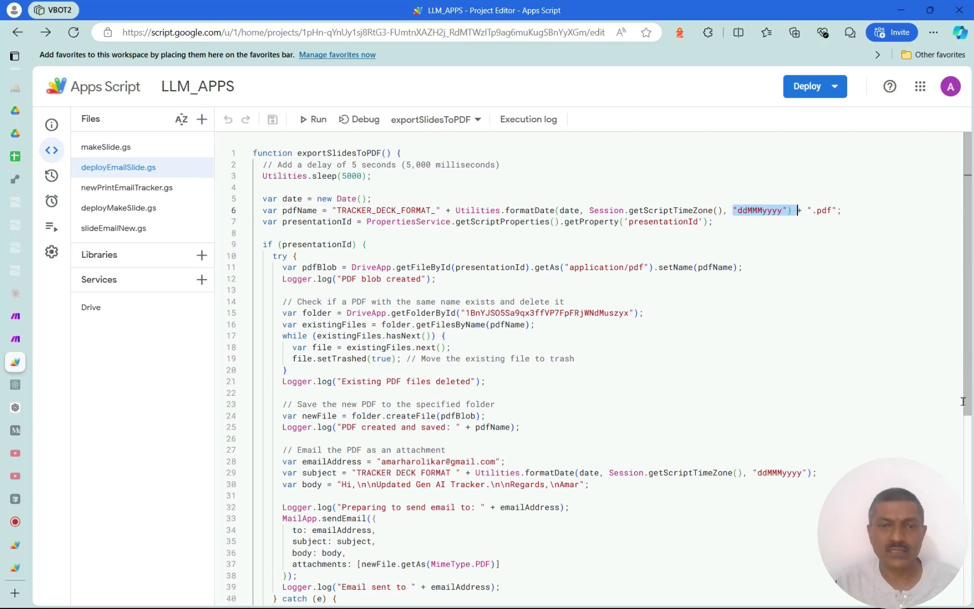
pyautogui.scroll(-5, 647, 342)
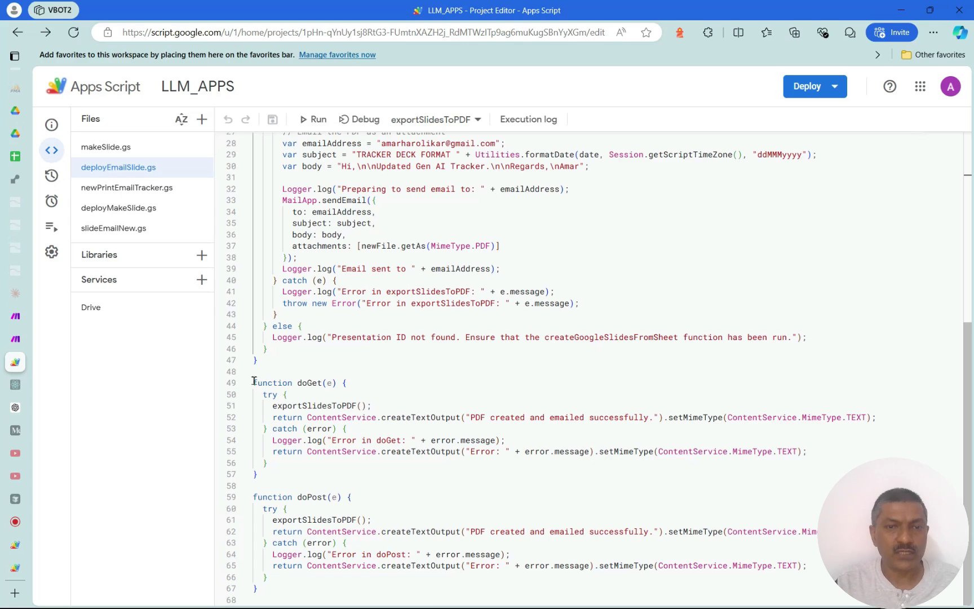
pyautogui.scroll(3, 580, 493)
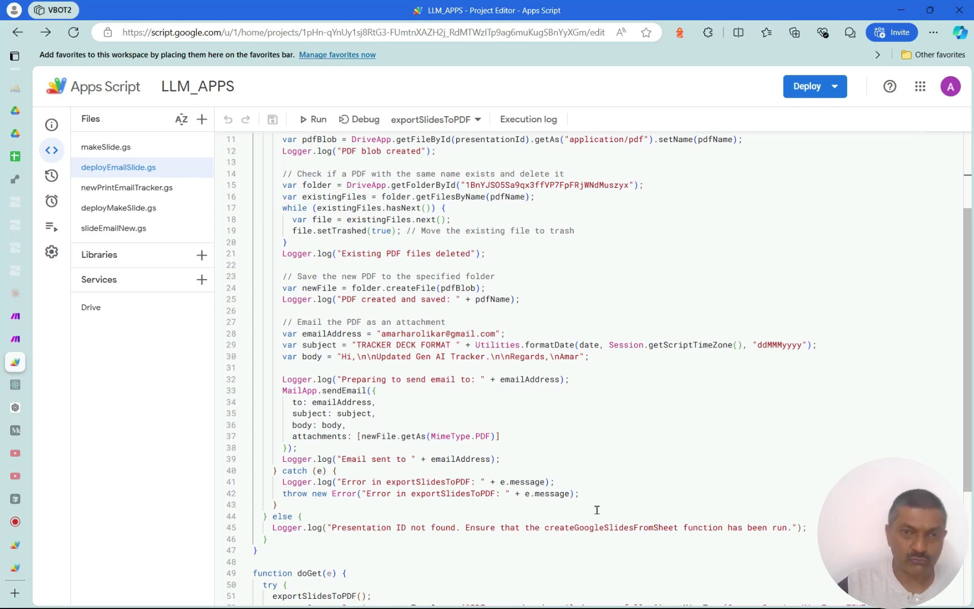
# - Switch to the untitled Google Docs document and reread the dictated prompt requesting the script
pyautogui.moveTo(17, 409)
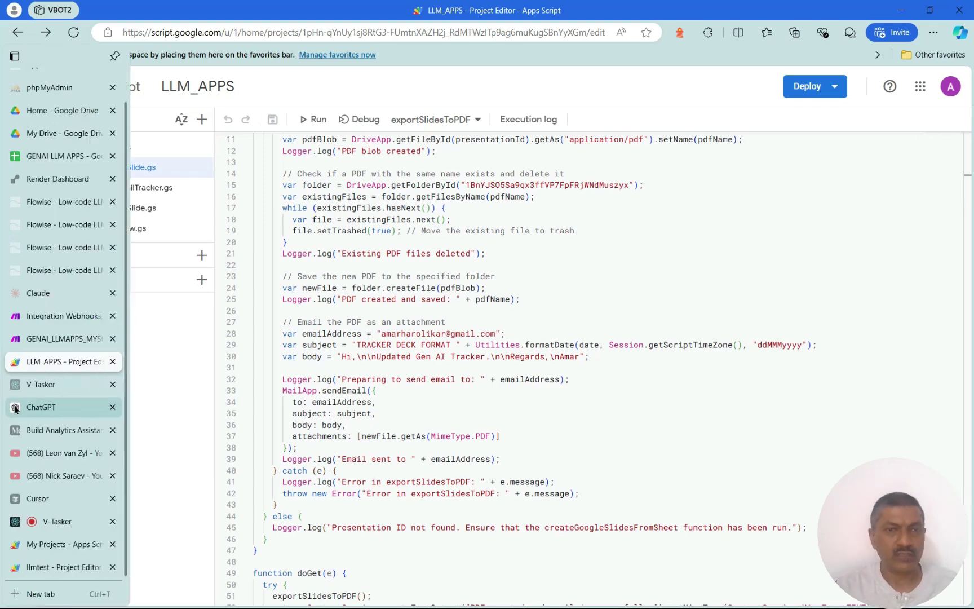
pyautogui.scroll(2, 63, 271)
pyautogui.click(56, 76)
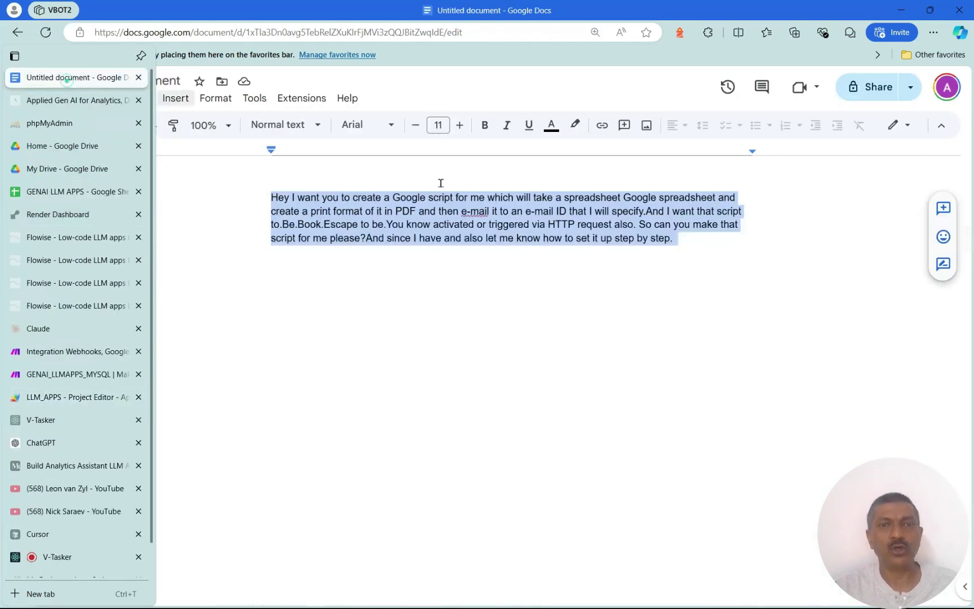
pyautogui.click(515, 298)
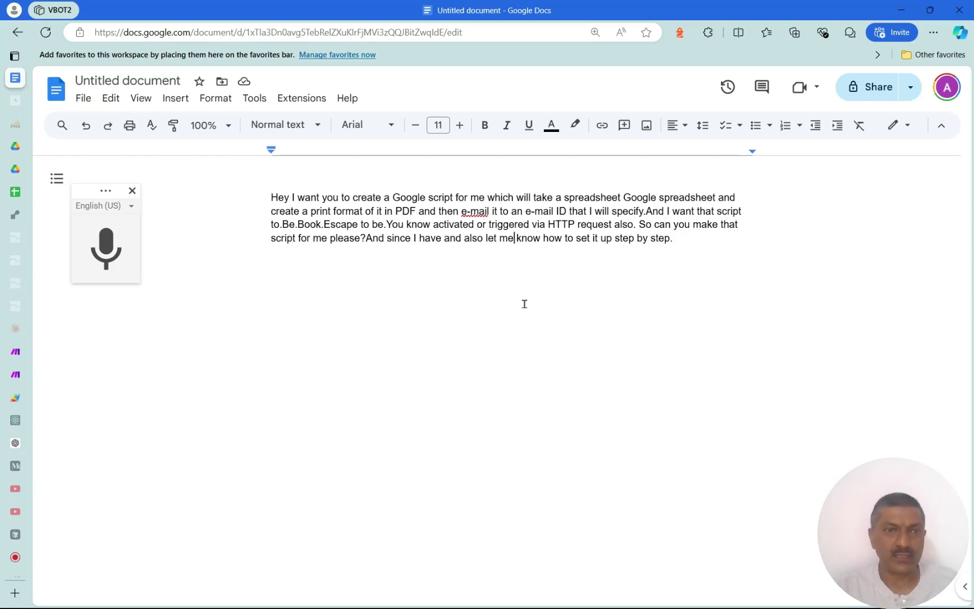
# - Return to the llmtest project and run the scriptNmeTest.gs script
pyautogui.moveTo(6, 575)
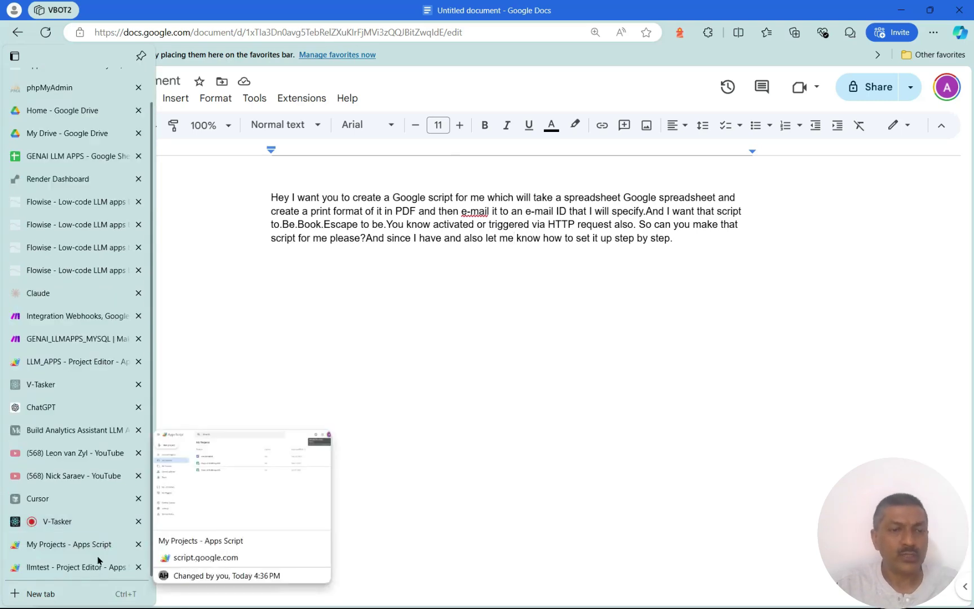
pyautogui.click(98, 564)
pyautogui.click(501, 293)
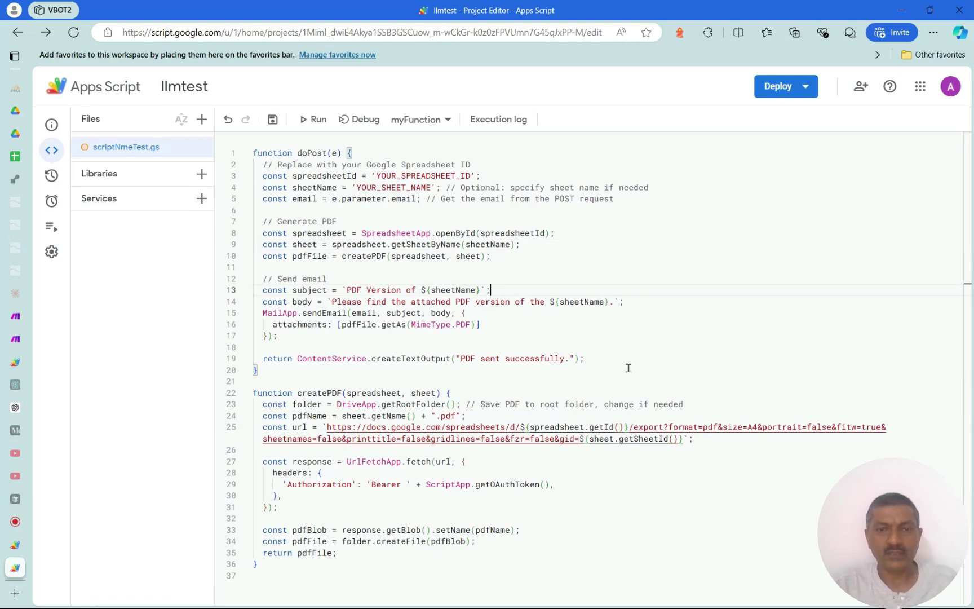
pyautogui.click(317, 119)
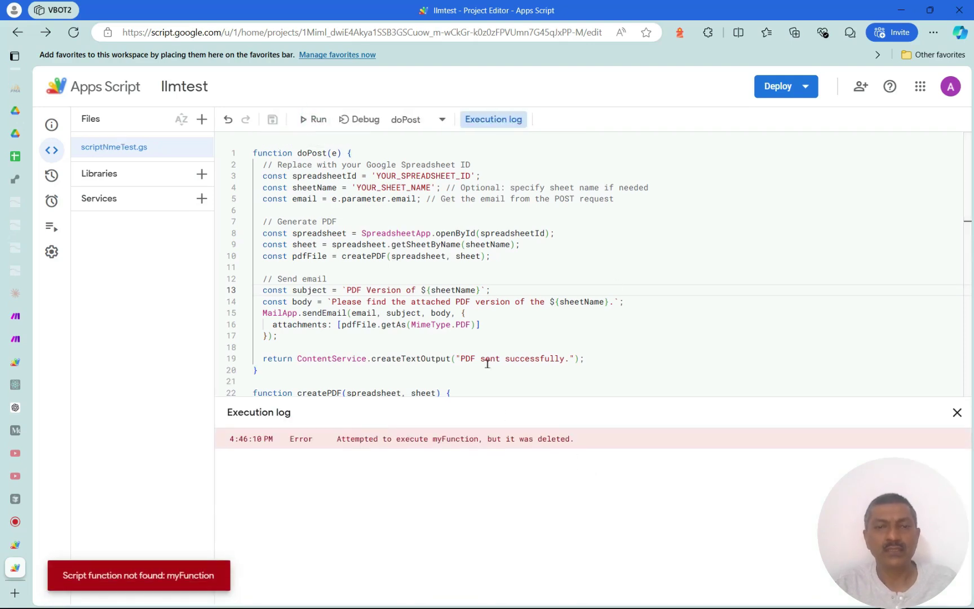
# - Replace all code in scriptNmeTest.gs with the copied ChatGPT script again and run doPost
pyautogui.click(698, 332)
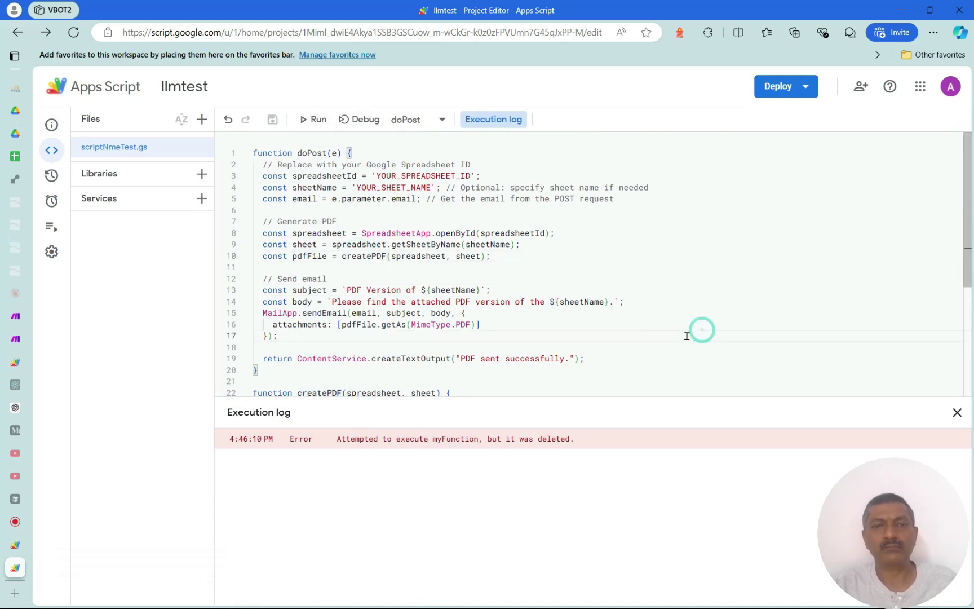
pyautogui.hotkey('ctrl', 'a')
pyautogui.press('Delete')
pyautogui.hotkey('ctrl', 'v')
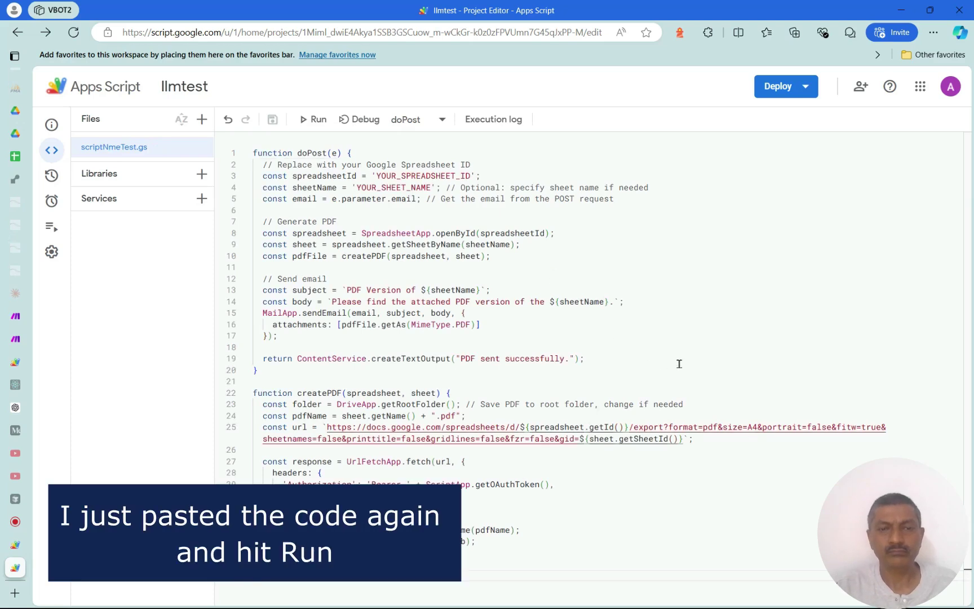
pyautogui.click(316, 120)
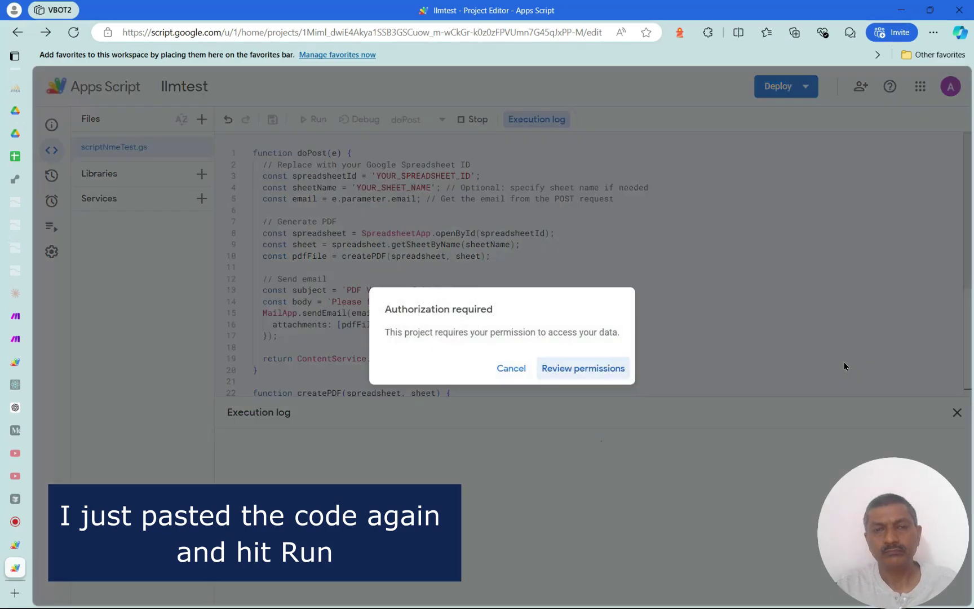
# - Review the authorization request with the listed Google account and allow llmtest the requested permissions
pyautogui.click(597, 372)
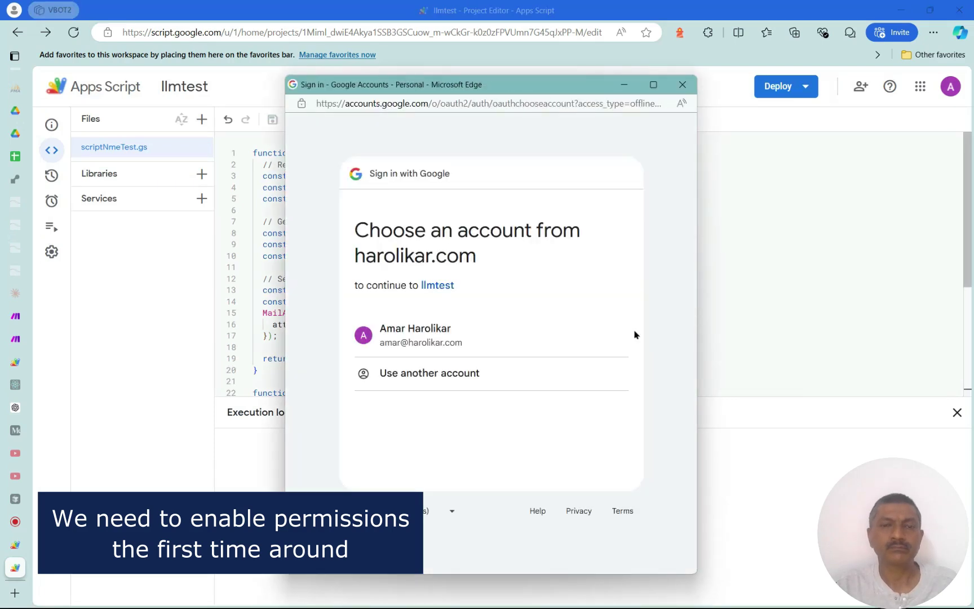
pyautogui.click(439, 344)
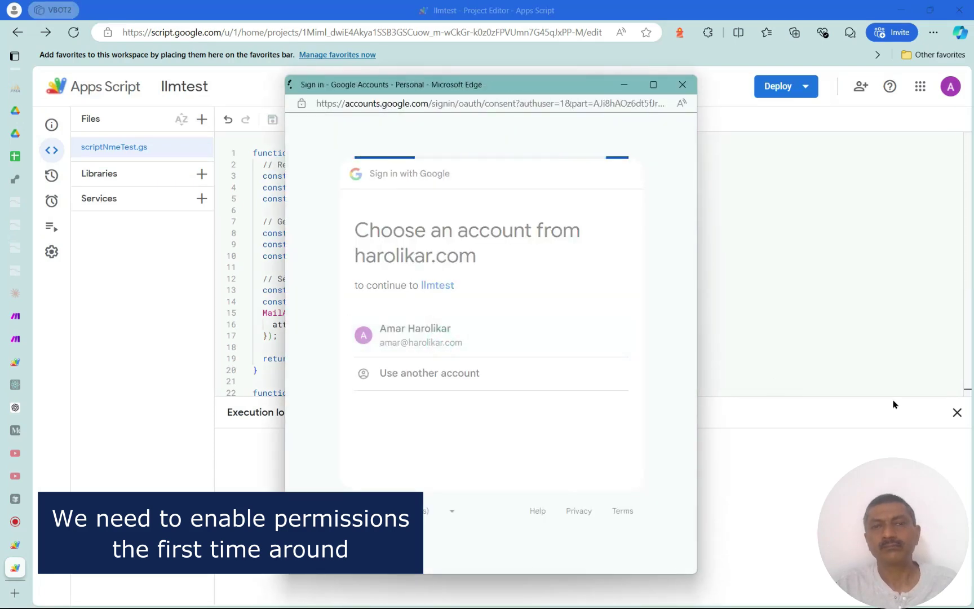
pyautogui.scroll(-3, 468, 425)
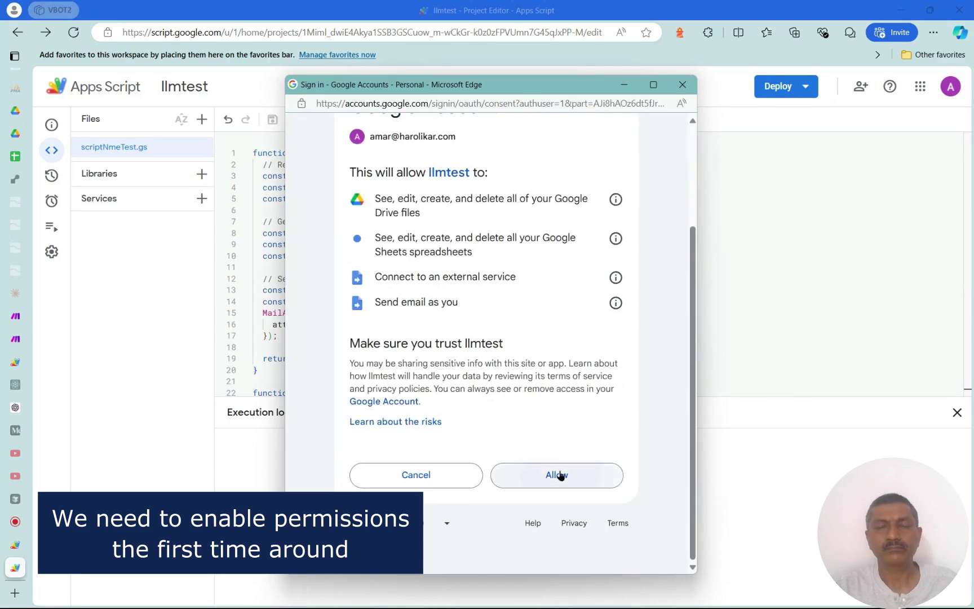
pyautogui.click(558, 474)
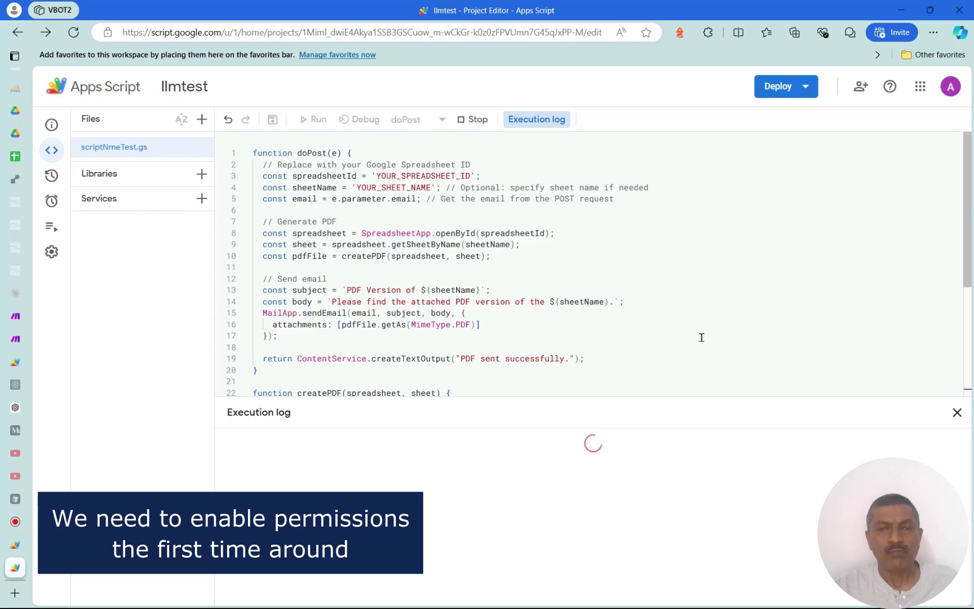
# - Check the script code against the failed doPost run and copy all the execution log text, including the error
pyautogui.scroll(-3, 682, 338)
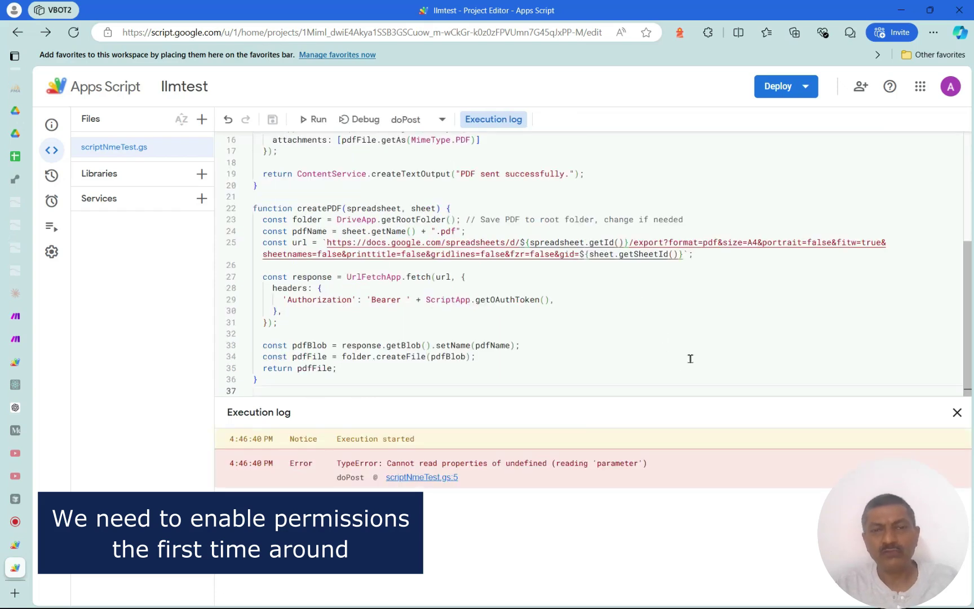
pyautogui.scroll(3, 691, 358)
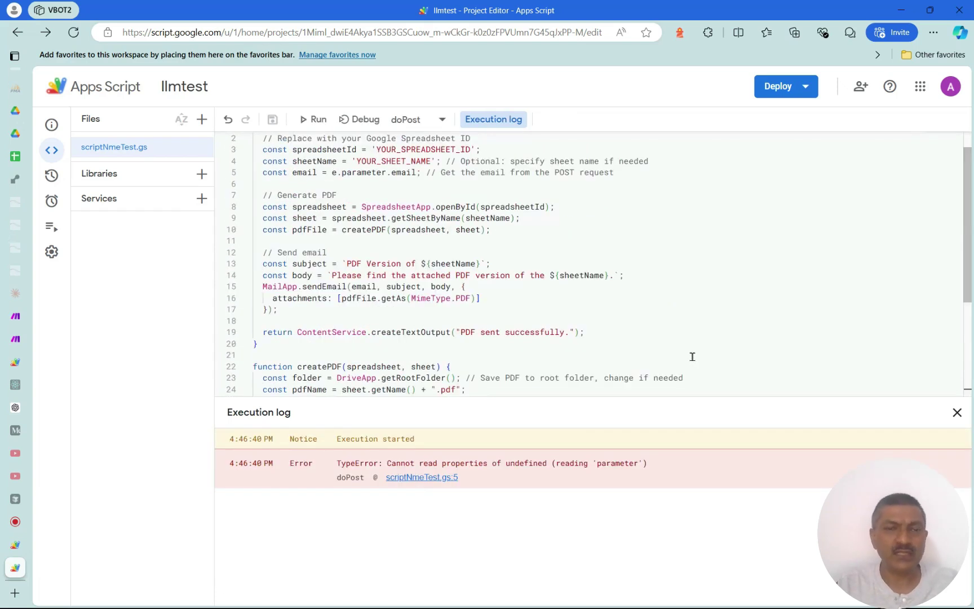
pyautogui.scroll(1, 275, 370)
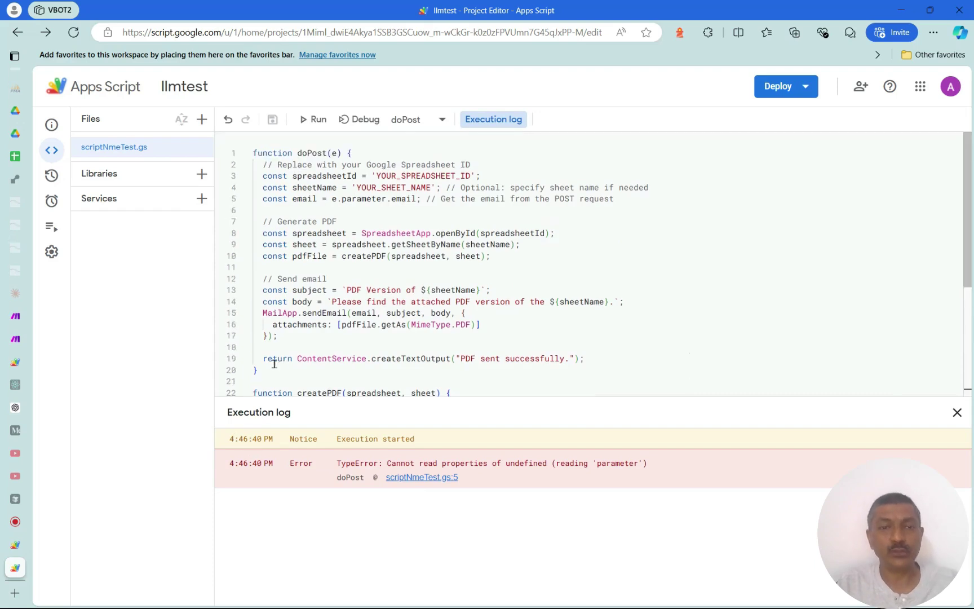
pyautogui.click(228, 412)
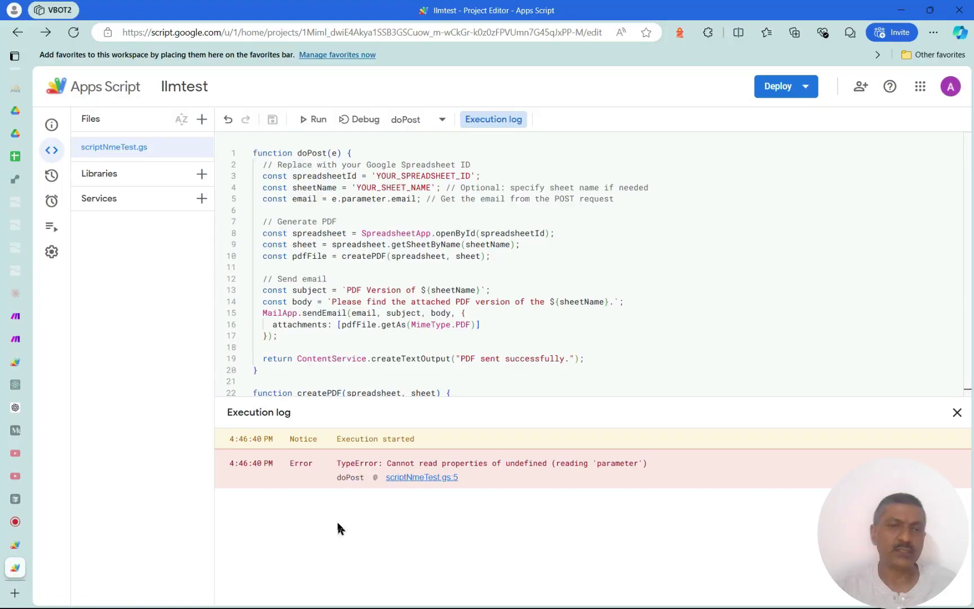
pyautogui.press('super+shift+s')
pyautogui.moveTo(216, 391); pyautogui.dragTo(866, 511)
pyautogui.moveTo(225, 412); pyautogui.dragTo(670, 518)
pyautogui.hotkey('ctrl', 'c')
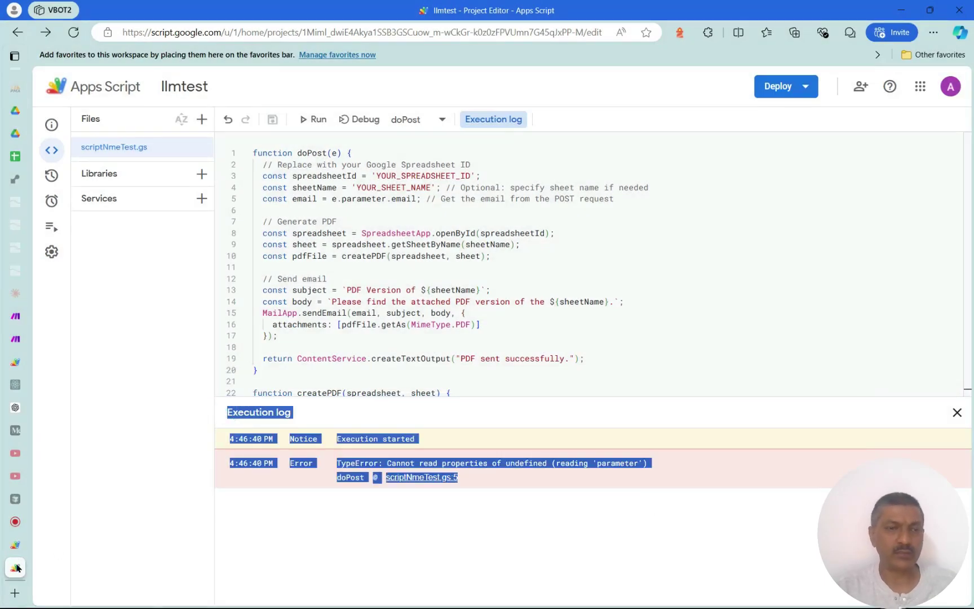
# - Switch to ChatGPT and send the copied execution log as a message in the existing script conversation
pyautogui.moveTo(21, 557)
pyautogui.click(67, 405)
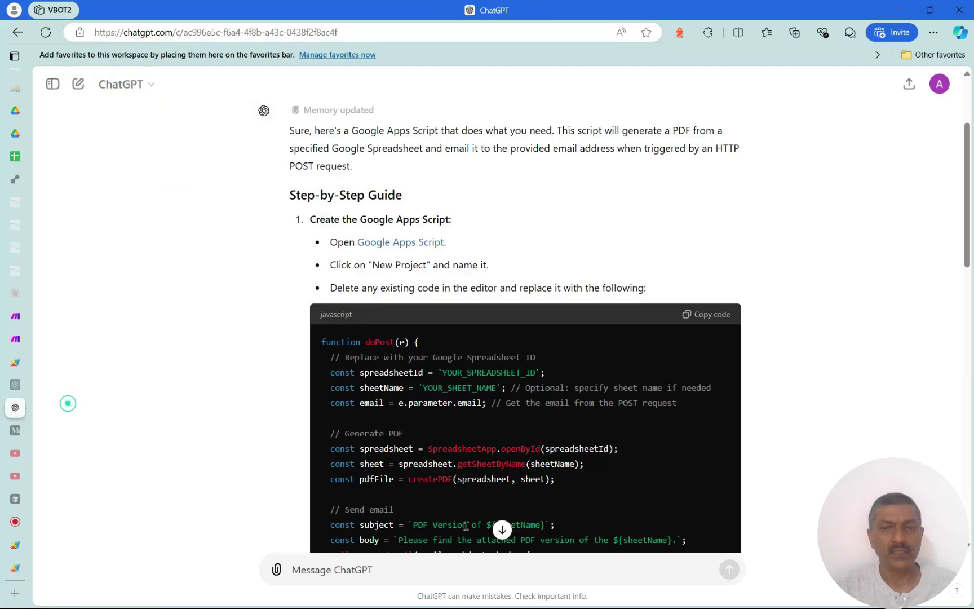
pyautogui.click(402, 575)
pyautogui.hotkey('ctrl', 'v')
pyautogui.press('Return')
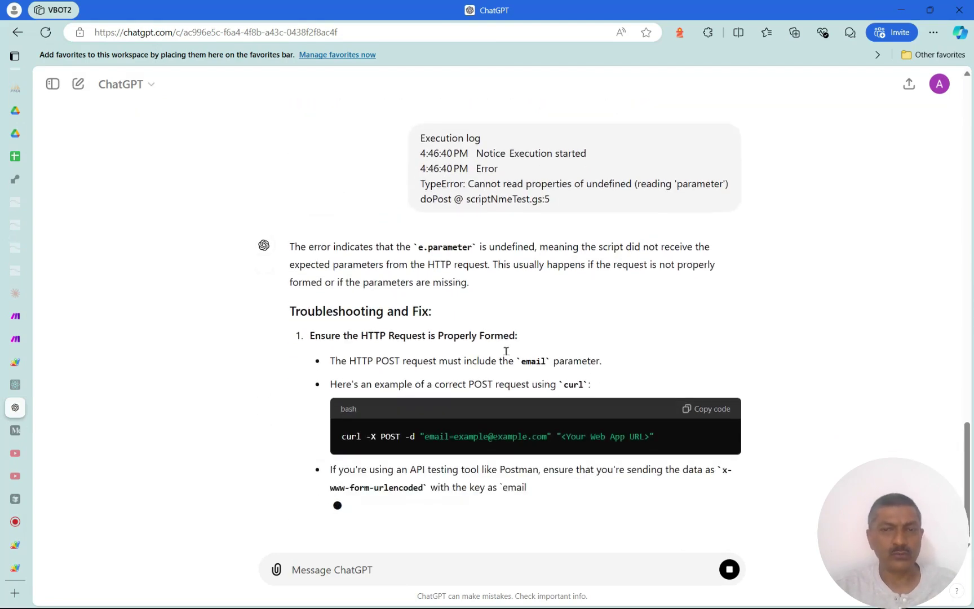
# - Return to the llmtest project and start a new deployment with Web app as its type
pyautogui.hotkey('ctrl', '9')
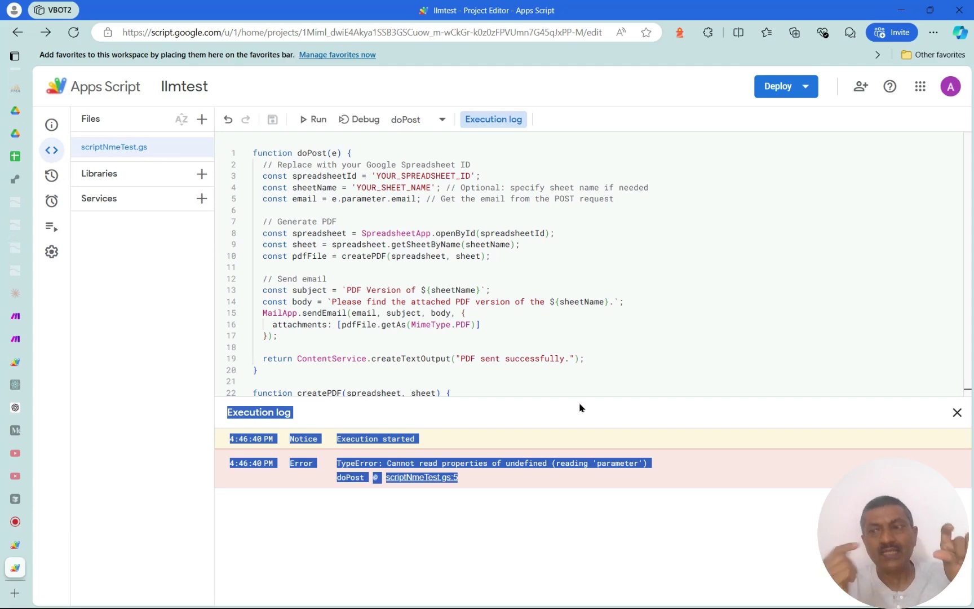
pyautogui.click(383, 244)
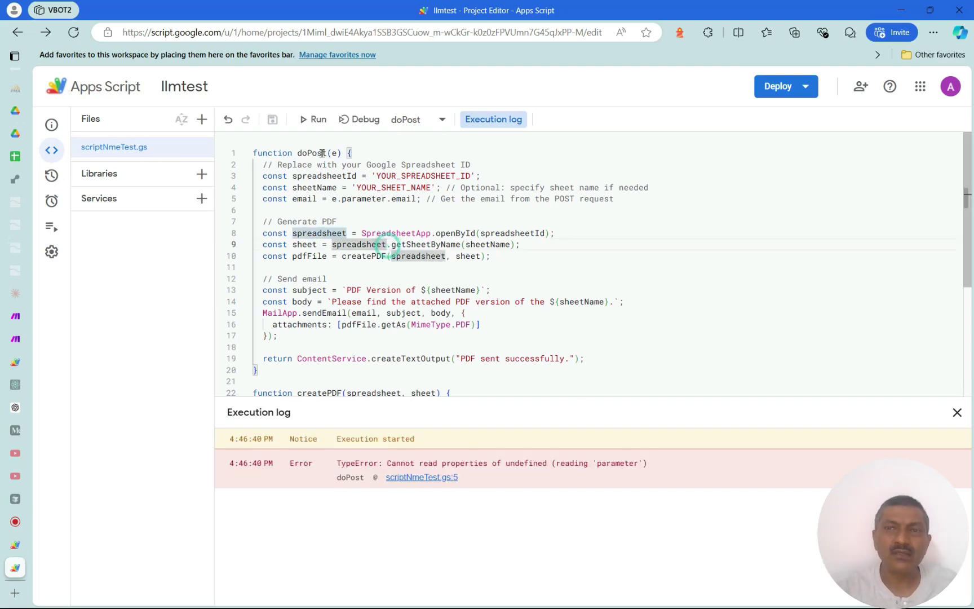
pyautogui.click(785, 89)
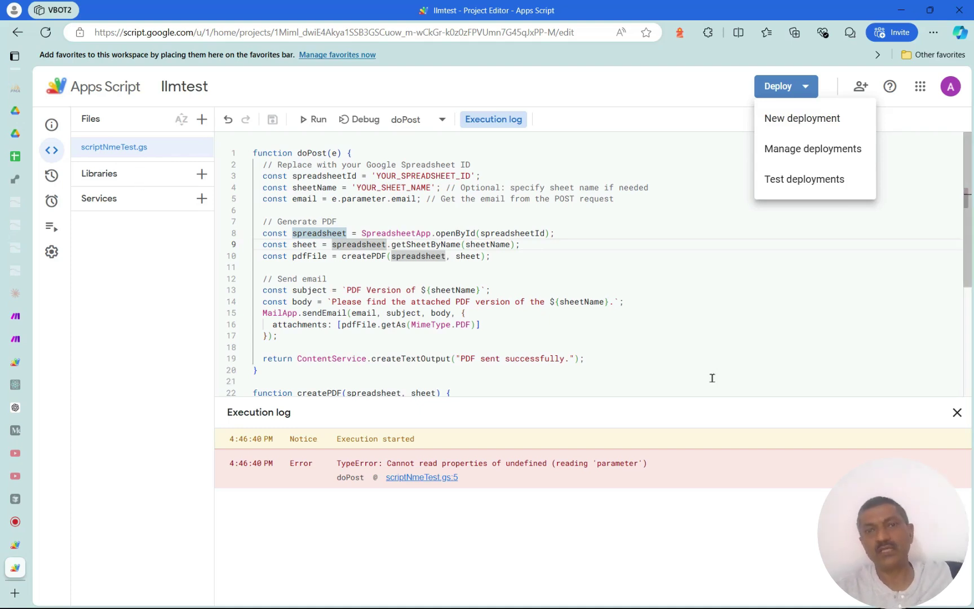
pyautogui.click(801, 119)
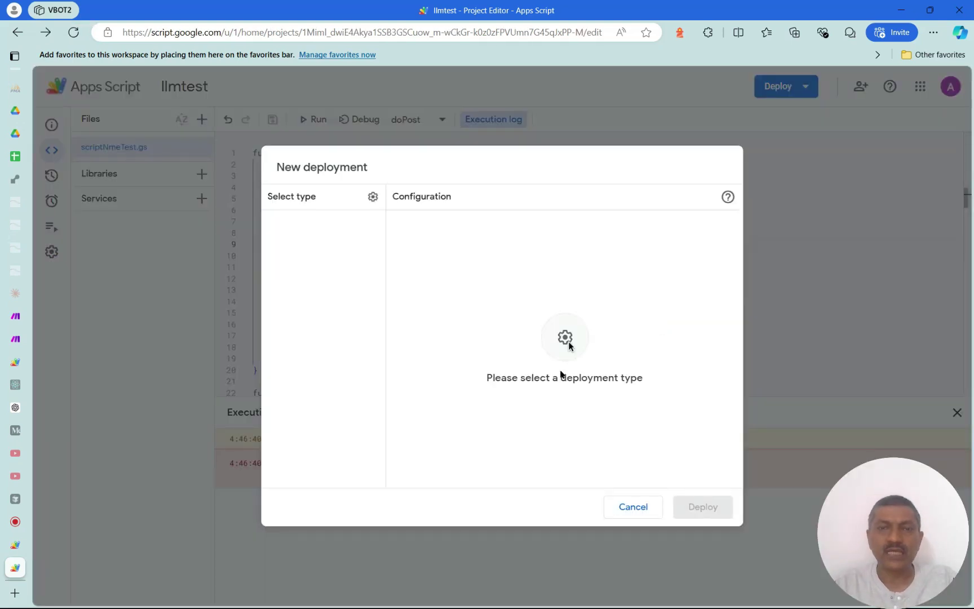
pyautogui.click(373, 197)
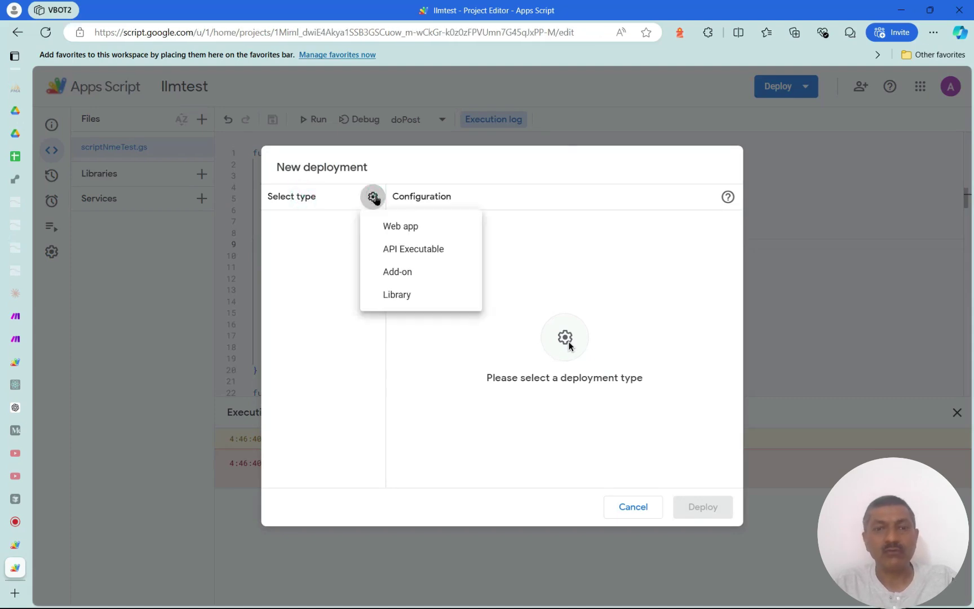
pyautogui.click(410, 226)
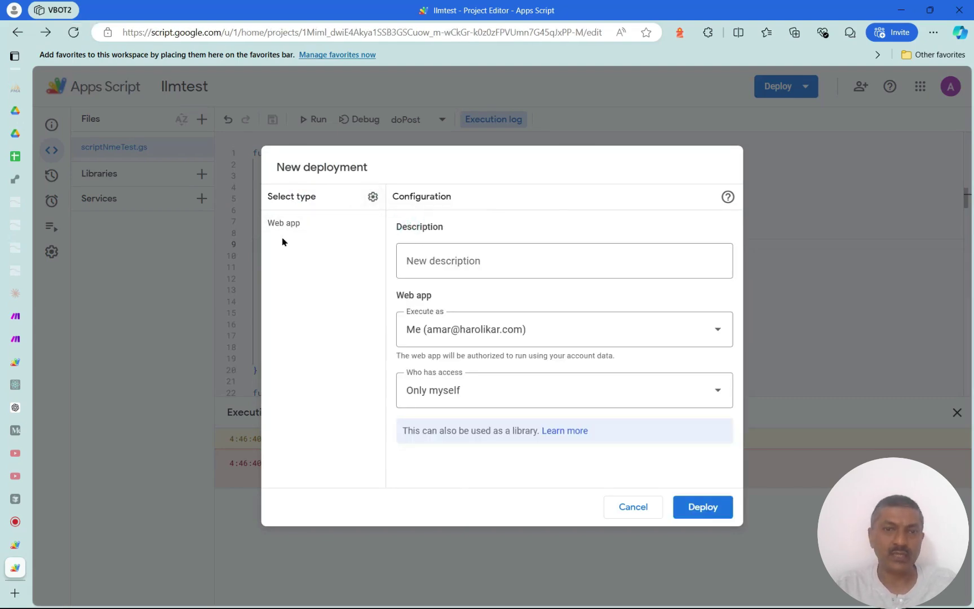
# - Deploy the web app with the description "this funciotn does so and so" and access granted to Anyone
pyautogui.click(501, 261)
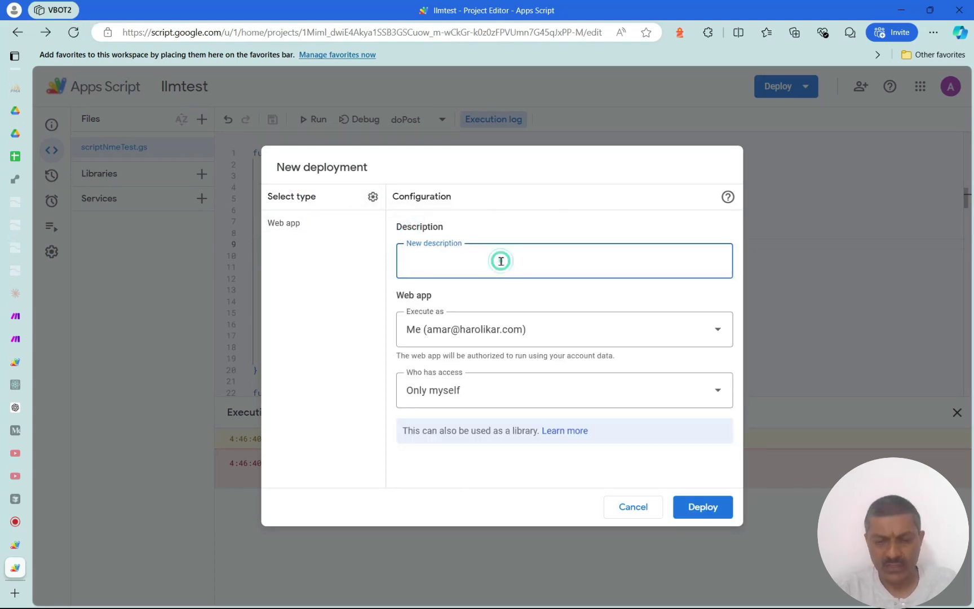
pyautogui.write('this funciotn does so and so')
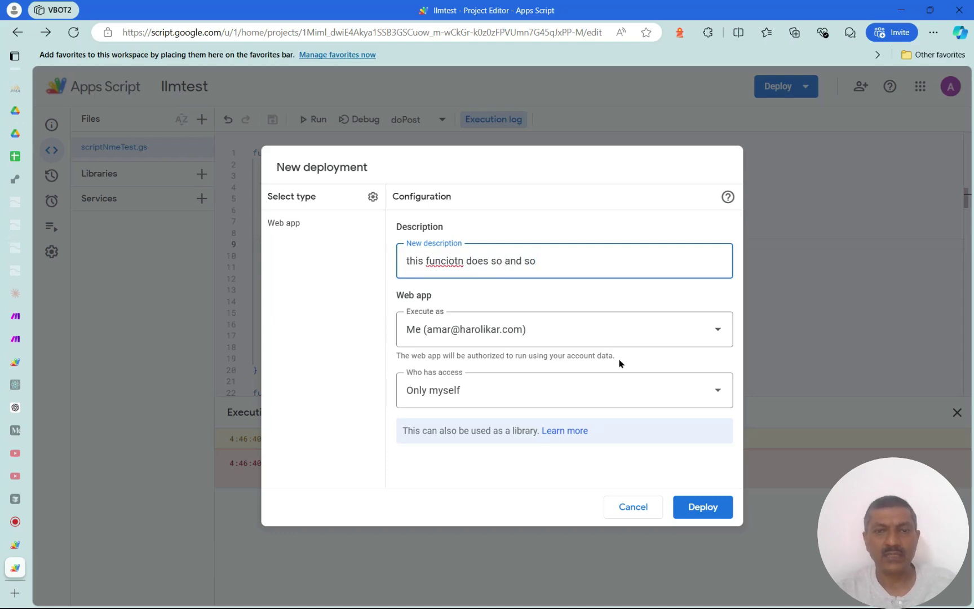
pyautogui.click(498, 391)
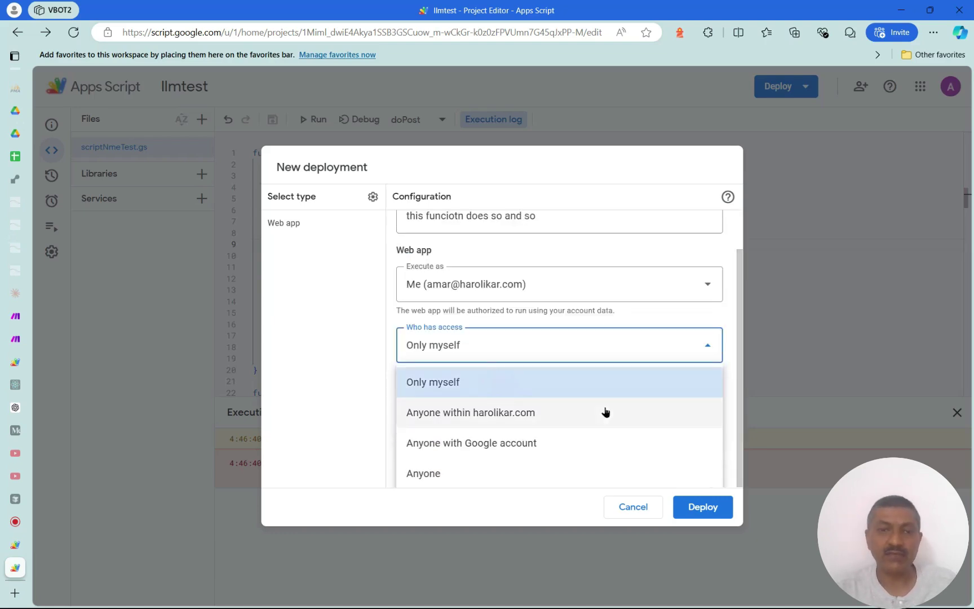
pyautogui.click(528, 473)
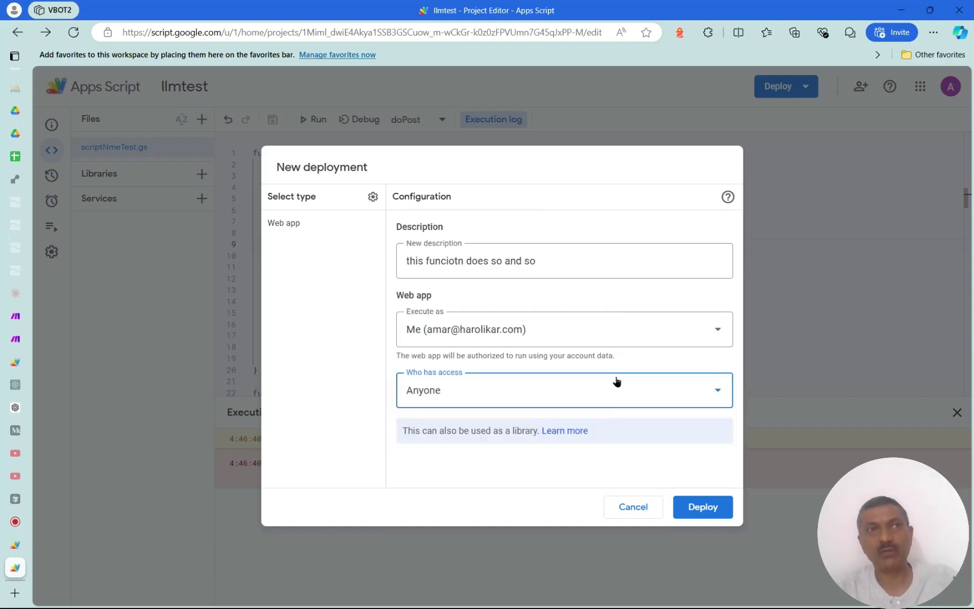
pyautogui.click(622, 401)
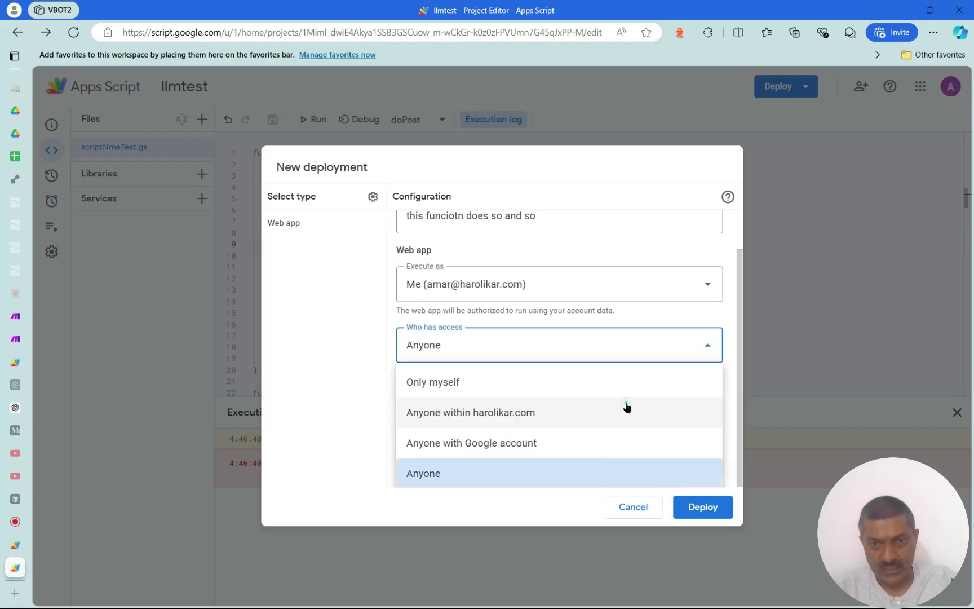
pyautogui.click(552, 472)
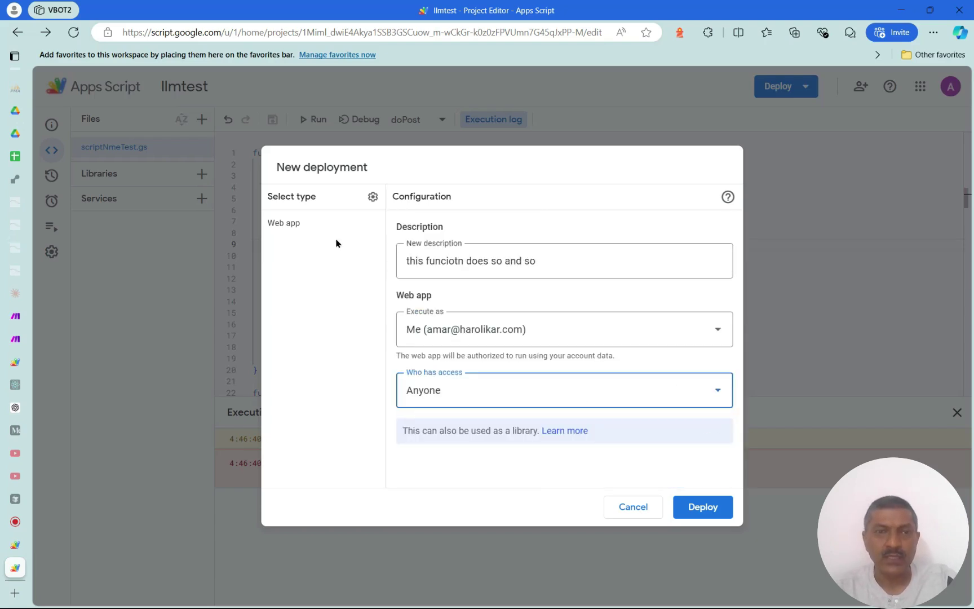
pyautogui.click(721, 507)
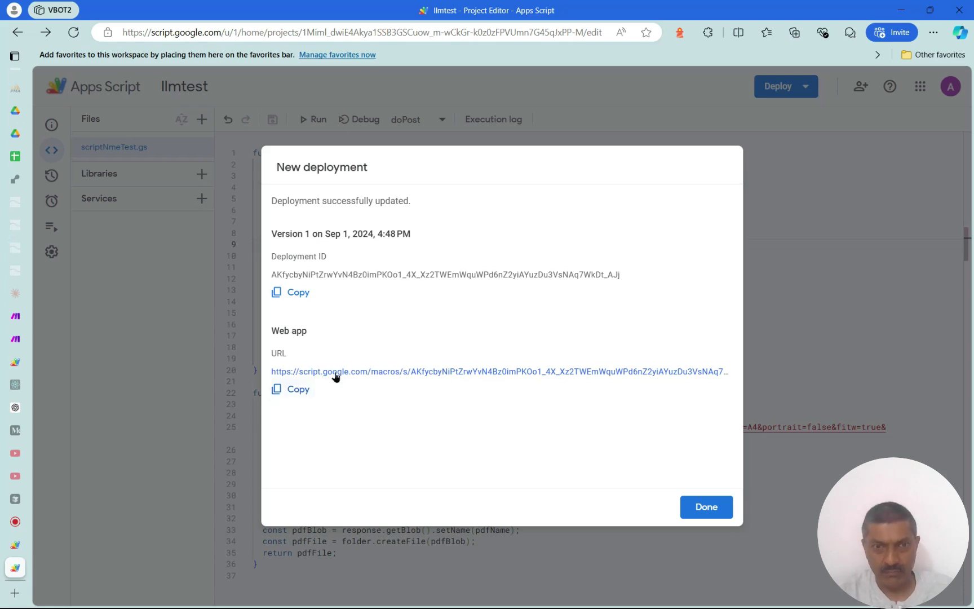
pyautogui.click(712, 505)
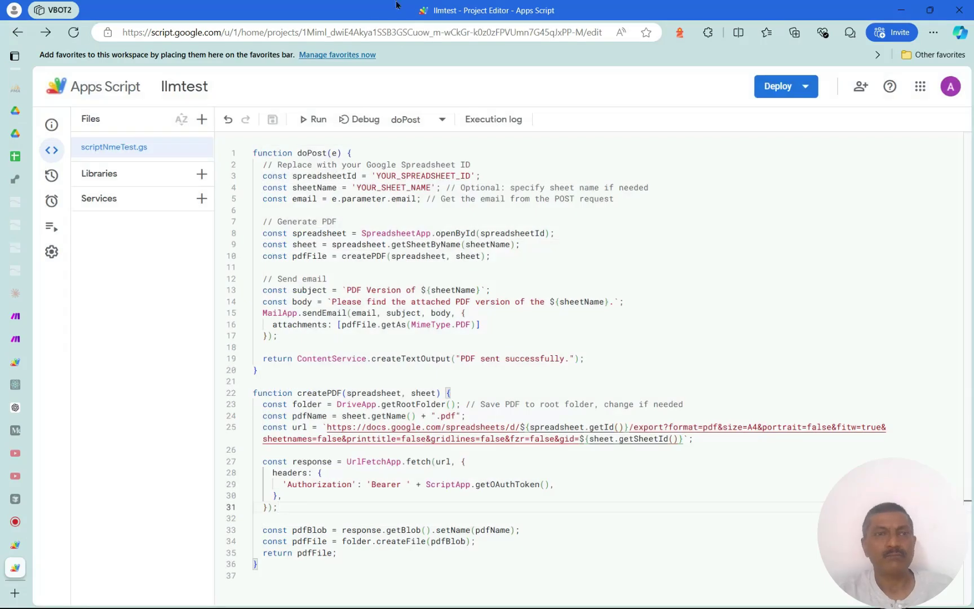
# - Review the active llmtest deployment's version, web app URL and access settings in the deployment management view
pyautogui.click(778, 86)
pyautogui.click(808, 148)
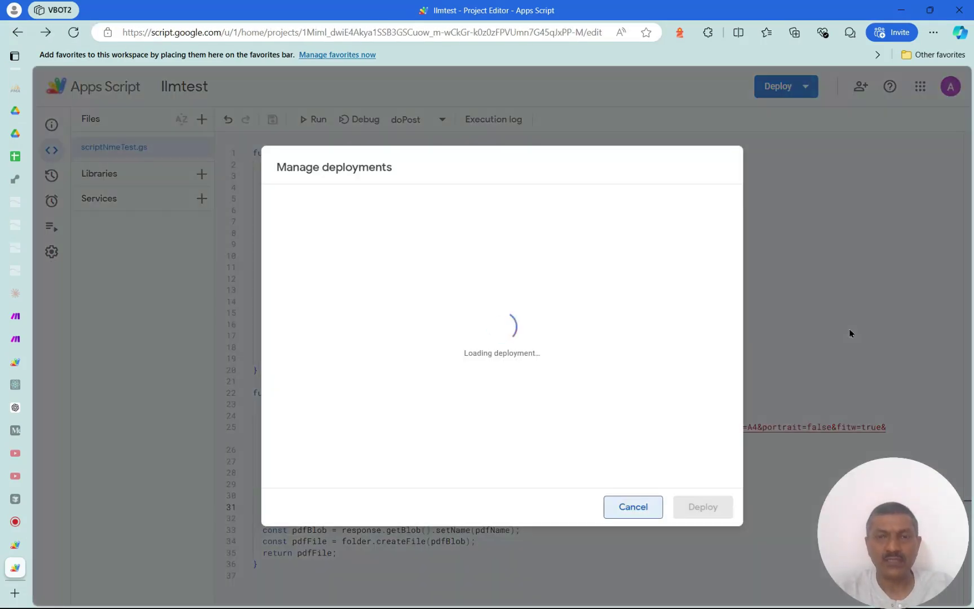
pyautogui.scroll(-5, 502, 417)
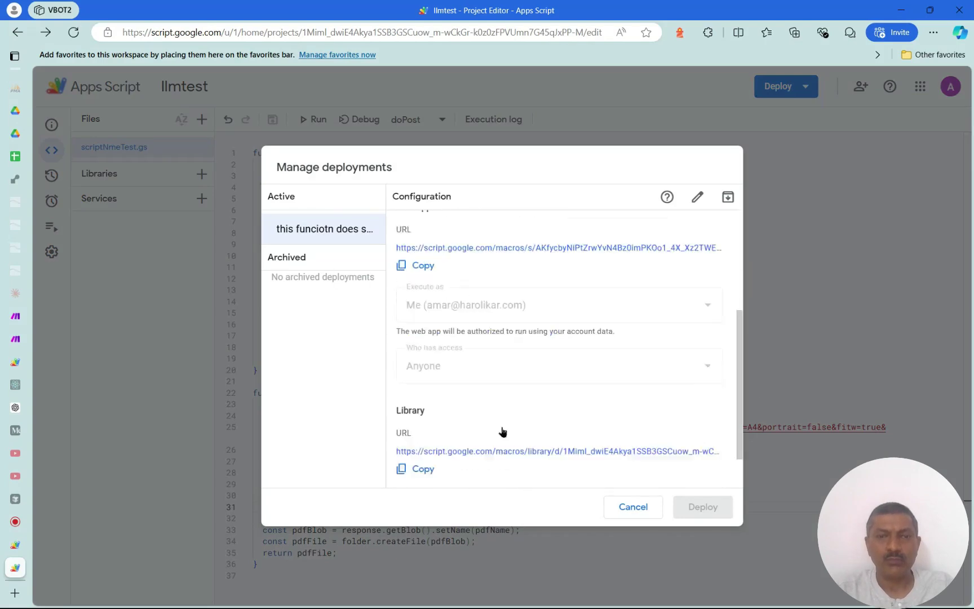
pyautogui.scroll(5, 502, 383)
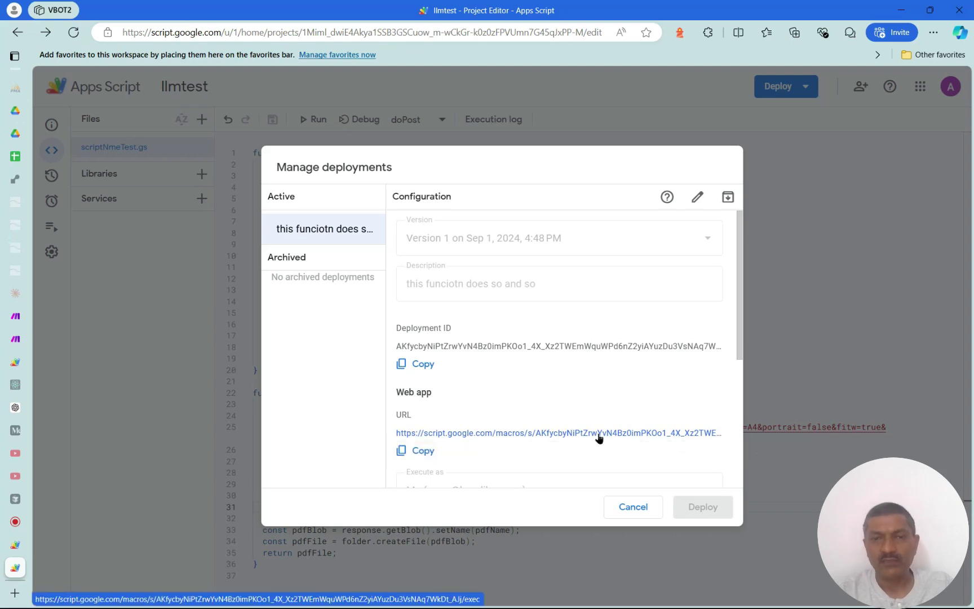
pyautogui.click(807, 448)
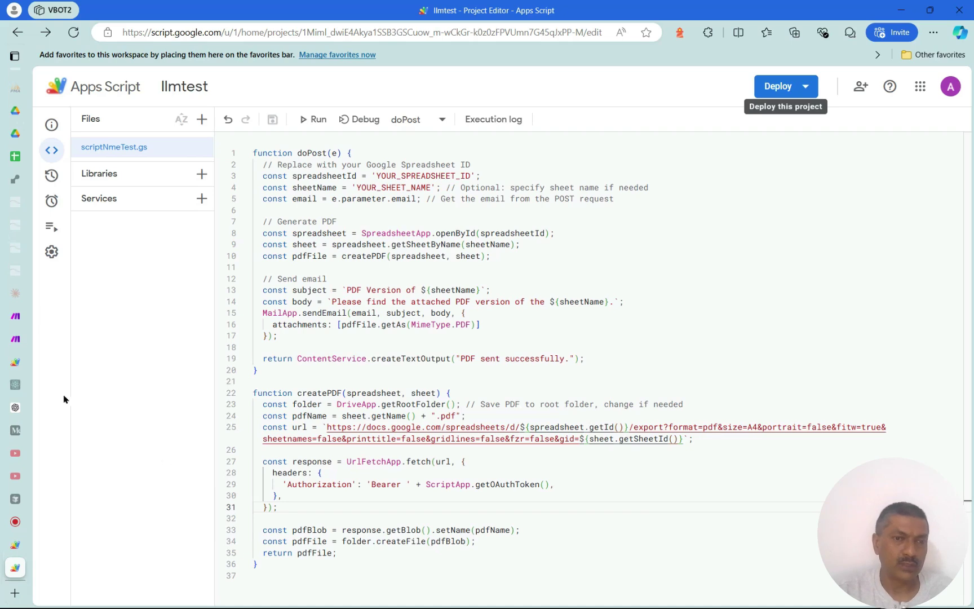
# - Switch to the GENAI_LLMAPPS_MYSQL scenario in Make and inspect the settings of the HTTP module following the Router
pyautogui.moveTo(14, 344)
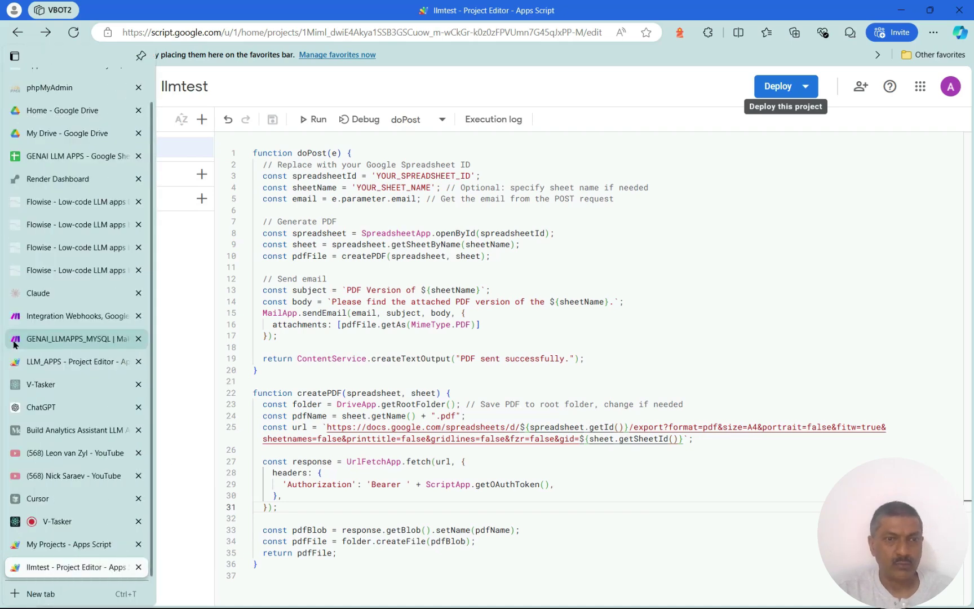
pyautogui.click(48, 340)
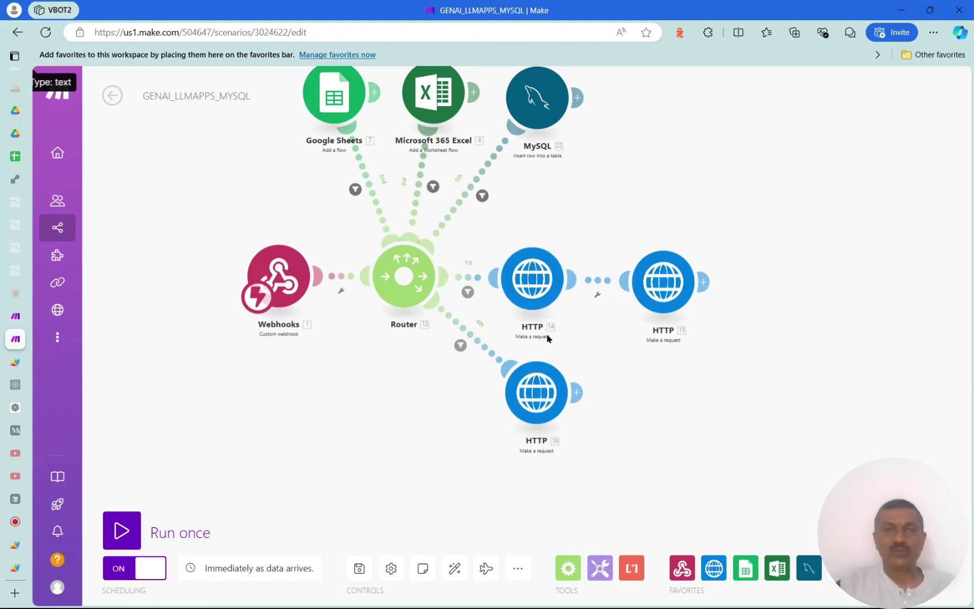
pyautogui.click(545, 291)
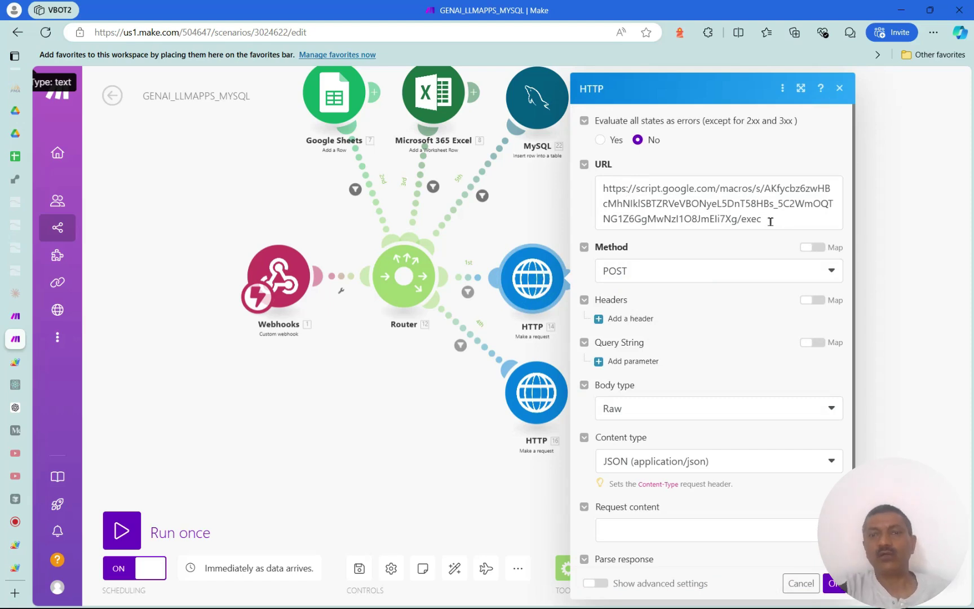
pyautogui.click(840, 88)
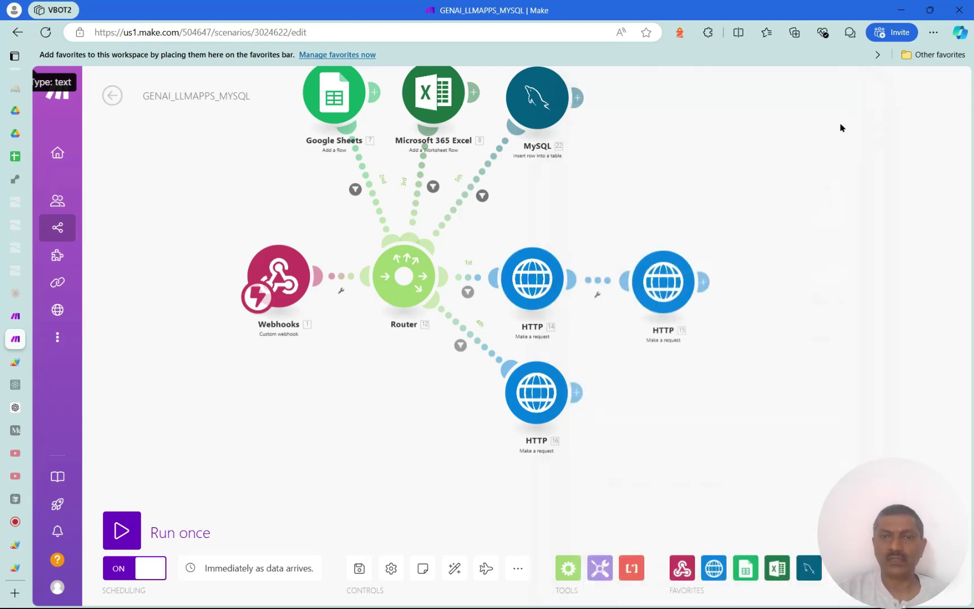
# - Search for http and add an HTTP "Make a request" module to the scenario near the MySQL module
pyautogui.rightClick(630, 149)
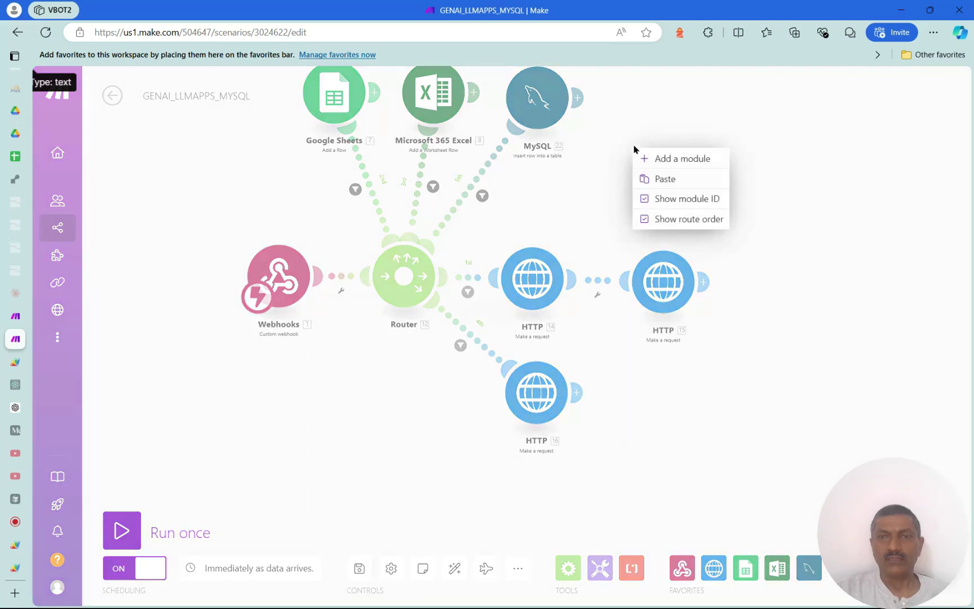
pyautogui.click(674, 155)
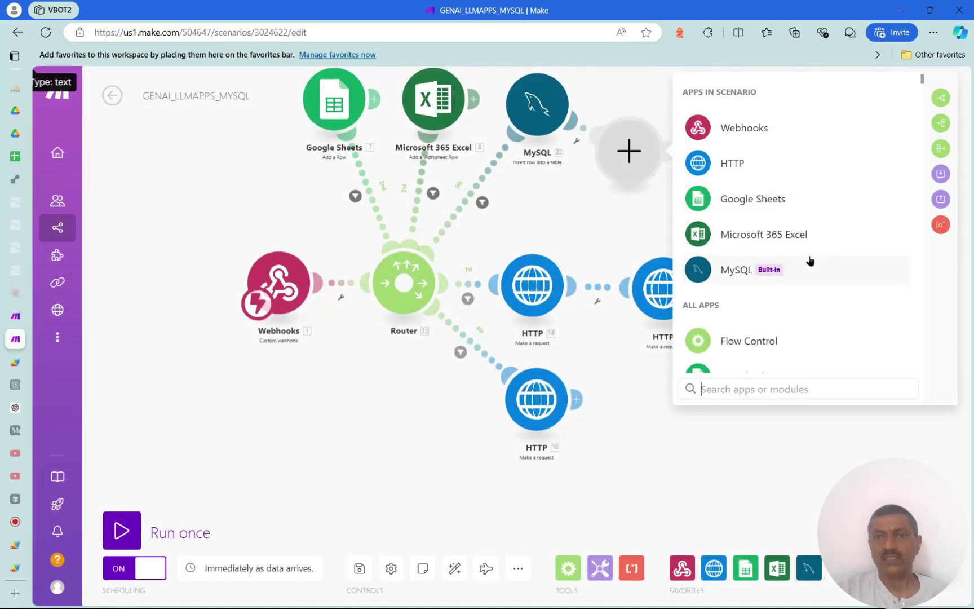
pyautogui.click(760, 390)
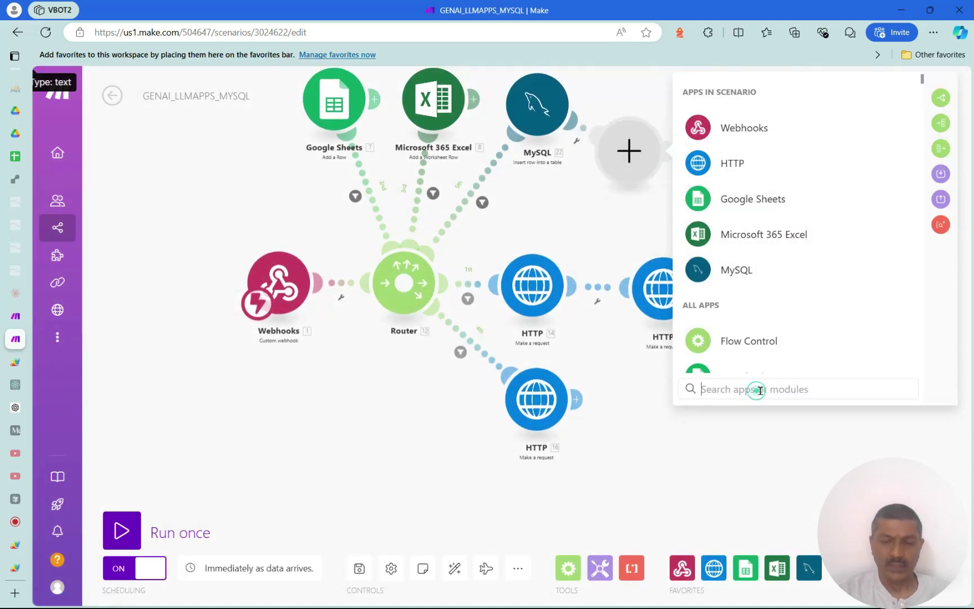
pyautogui.write('hht')
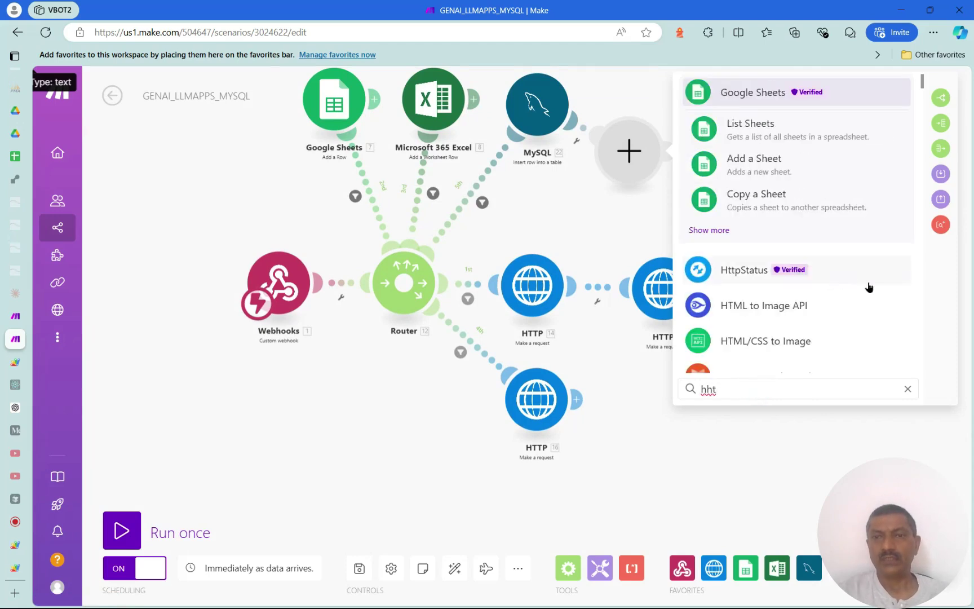
pyautogui.press('BackSpace')
pyautogui.write('ttp')
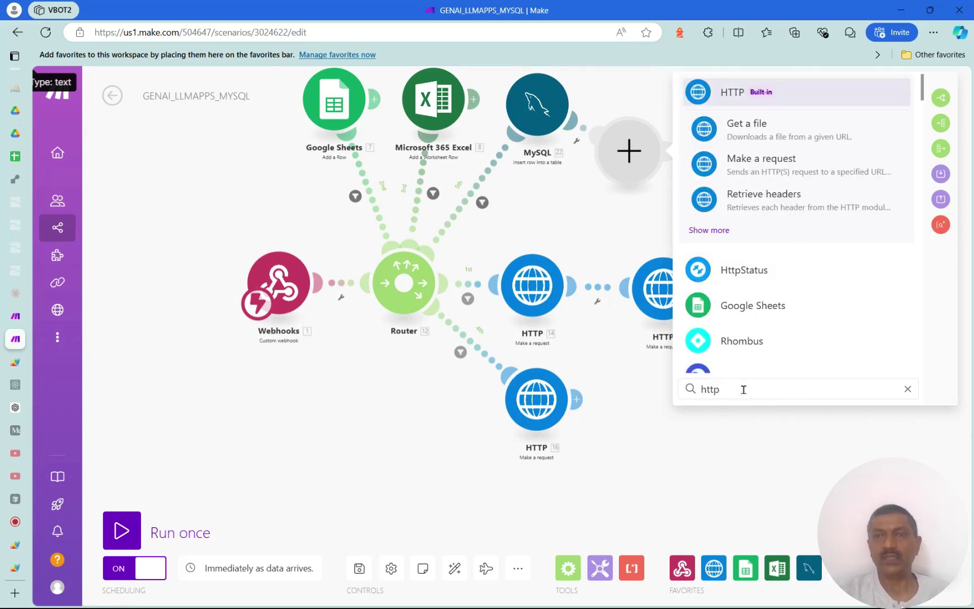
pyautogui.click(789, 165)
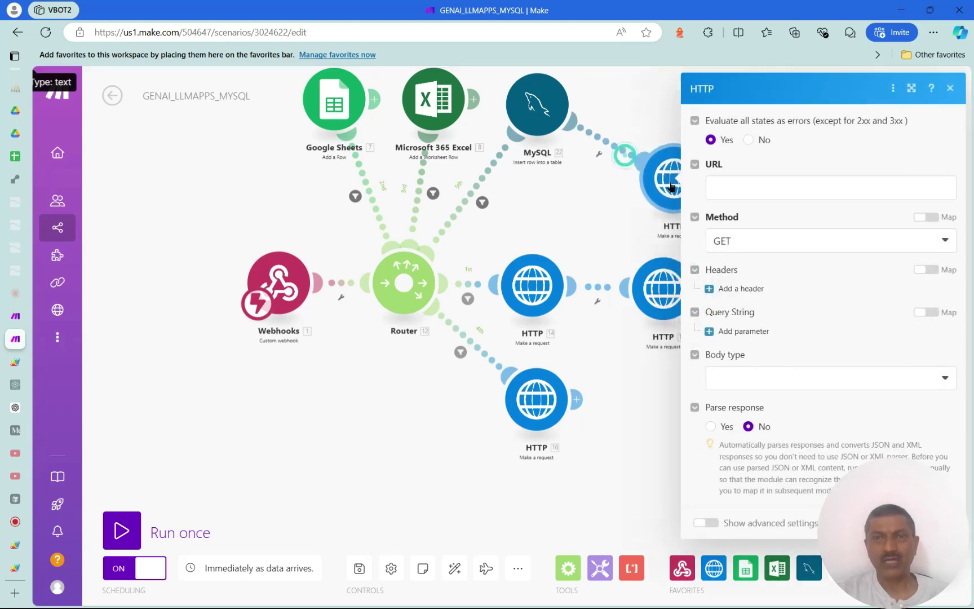
pyautogui.moveTo(771, 90); pyautogui.dragTo(780, 192)
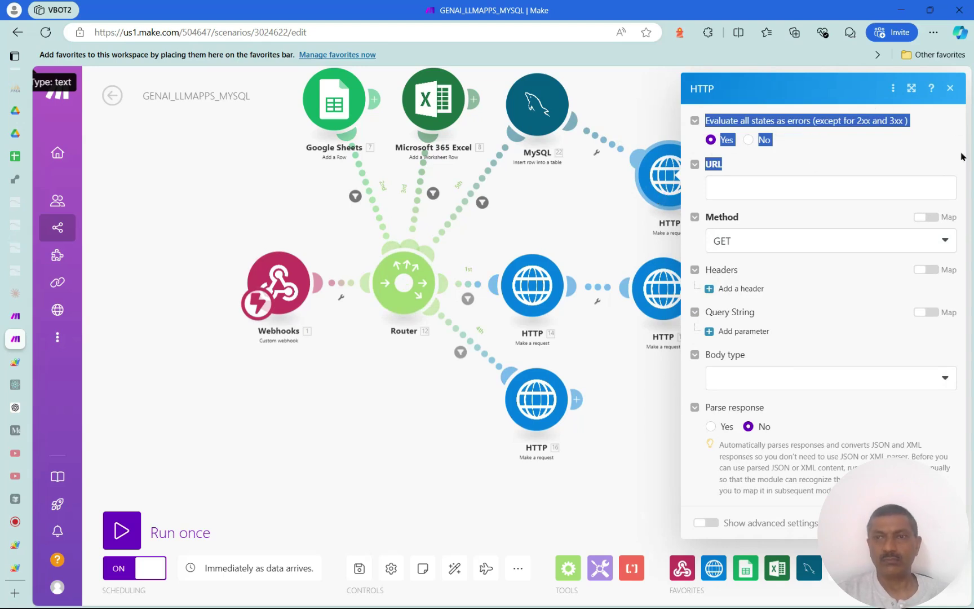
pyautogui.click(950, 88)
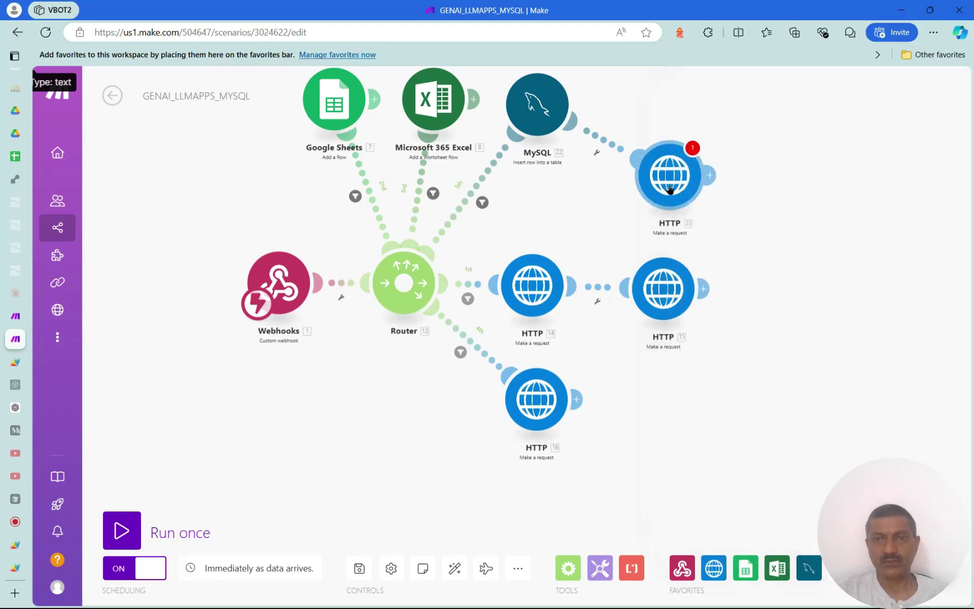
# - Unlink the new HTTP module from MySQL, connect it to the Router and open its settings
pyautogui.click(597, 141)
pyautogui.click(636, 168)
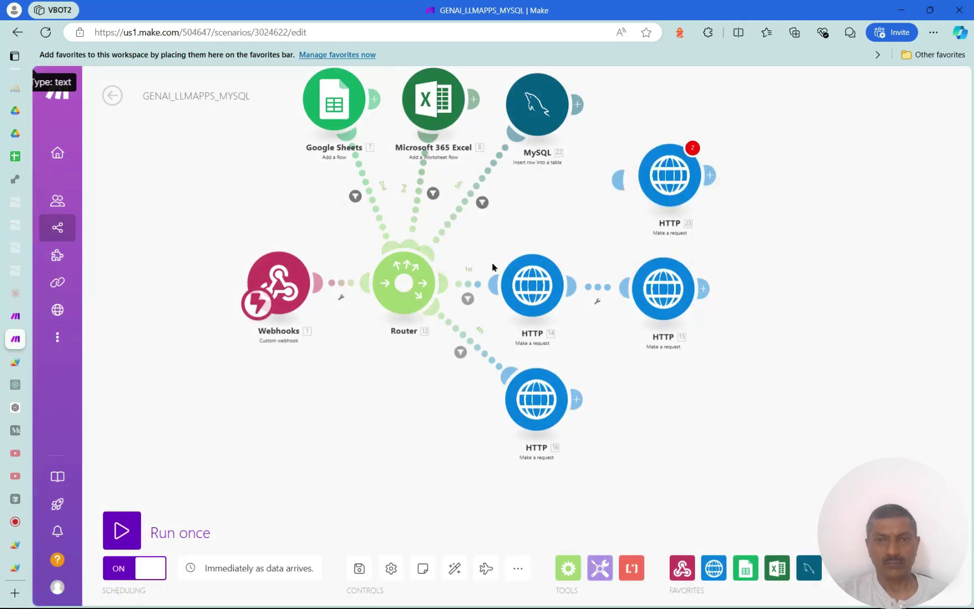
pyautogui.moveTo(509, 228); pyautogui.dragTo(439, 270)
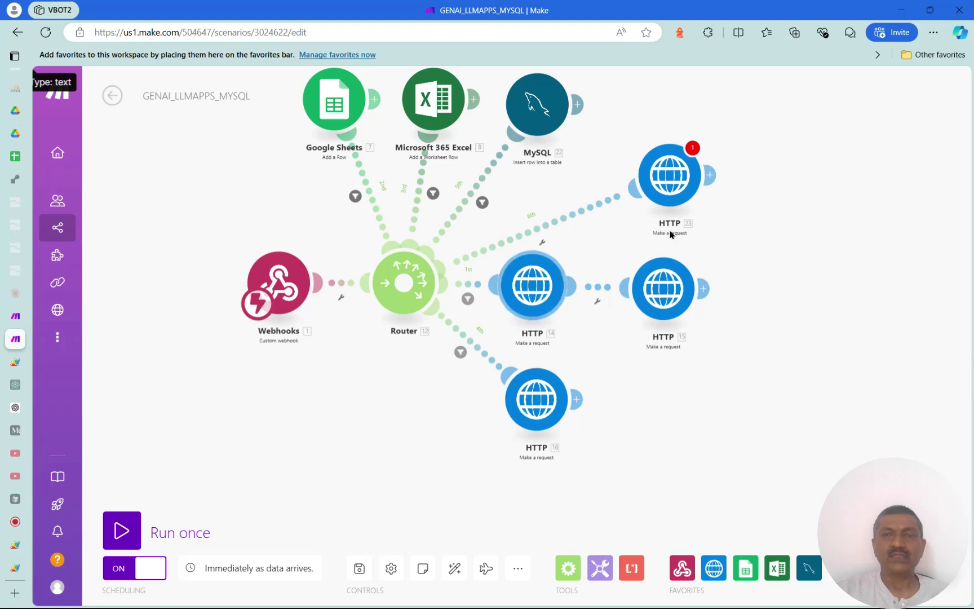
pyautogui.click(682, 178)
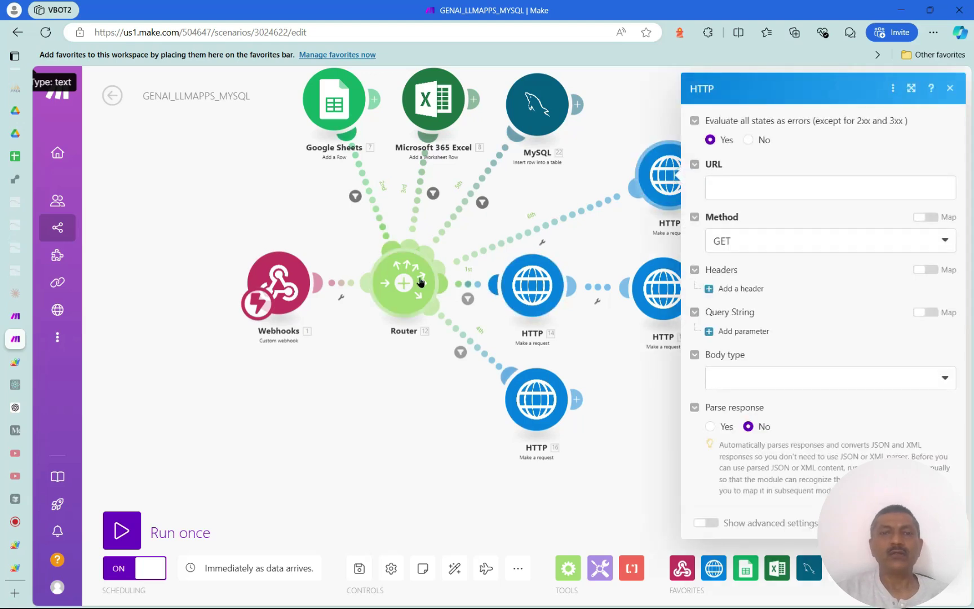
pyautogui.click(740, 193)
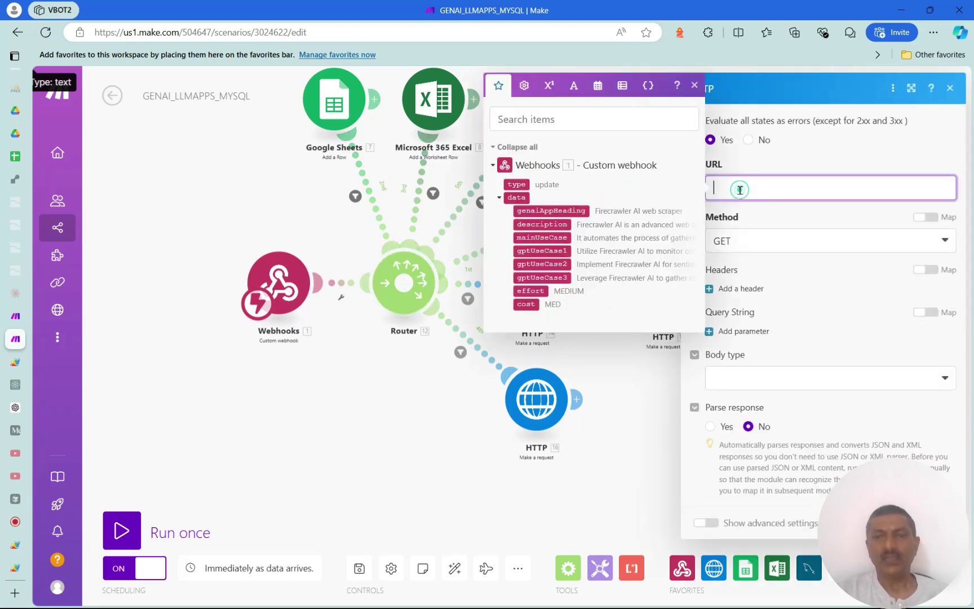
pyautogui.write("Execution log4:46:40 PMNoticeExecution started4:46:40 PMErrorTypeError: Cannot read properties of undefined (reading 'parameter')doPost@ scriptNmeTest.gs:5")
pyautogui.hotkey('ctrl', 'a')
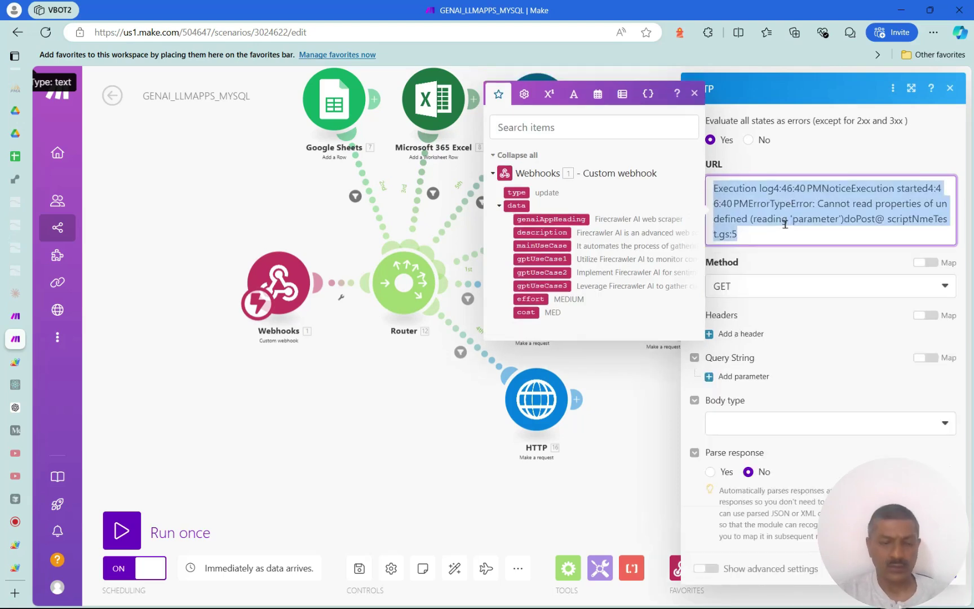
pyautogui.press('BackSpace')
# - Switch to the llmtest project in Apps Script and copy the web app URL of its active deployment
pyautogui.hotkey('alt', 'Tab')
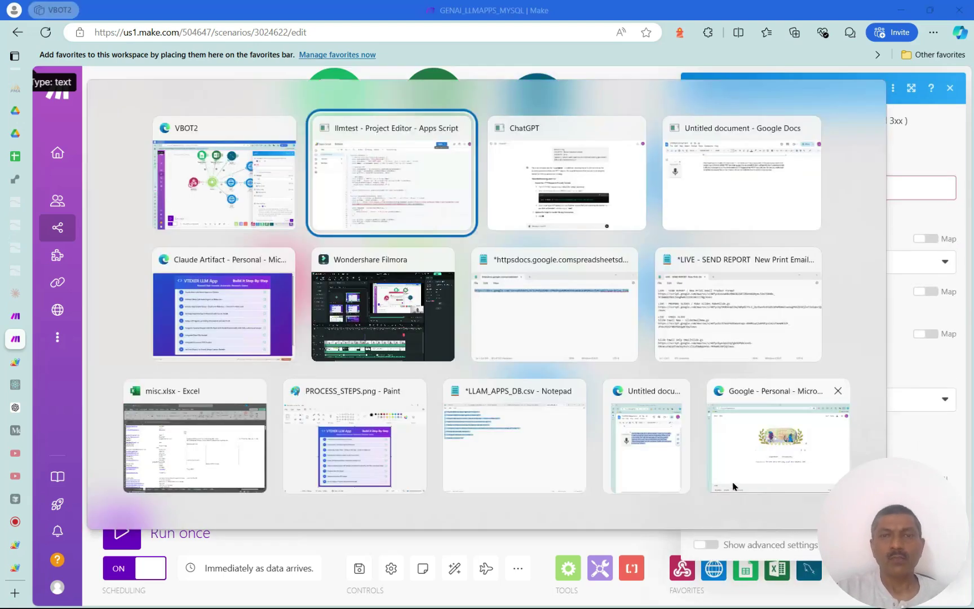
pyautogui.click(782, 90)
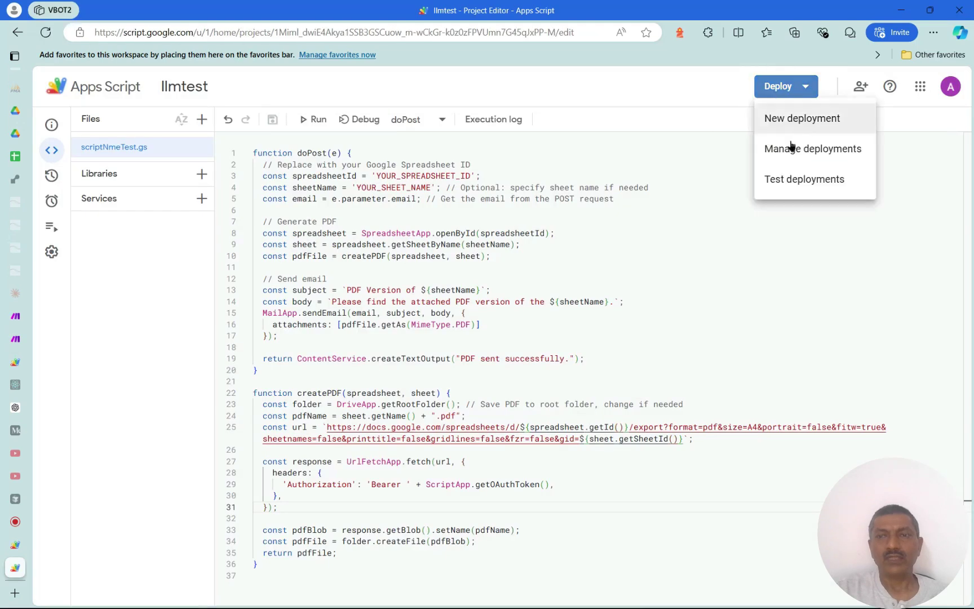
pyautogui.click(792, 148)
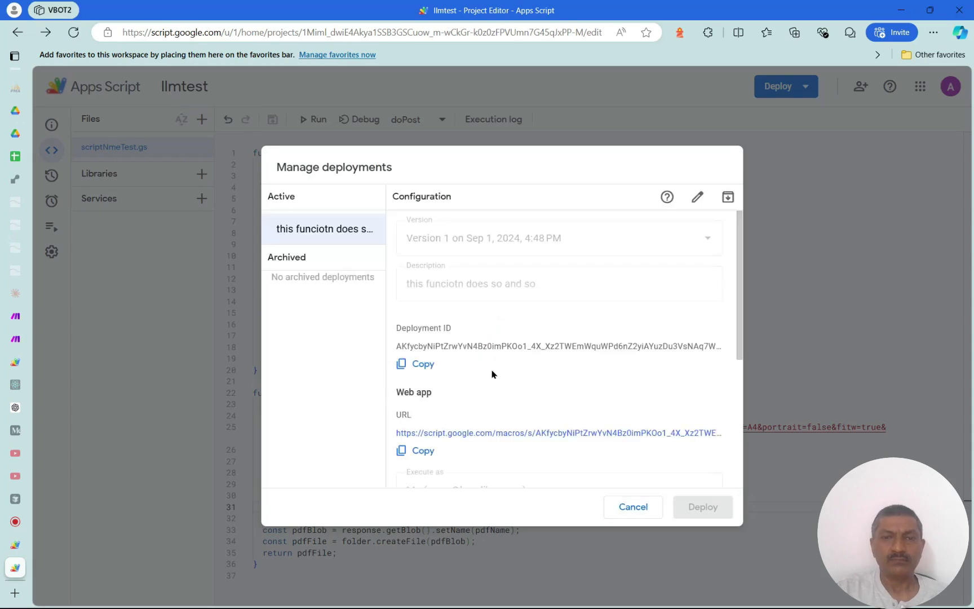
pyautogui.click(425, 450)
# - Switch to the Make scenario, paste the copied web app URL into the new HTTP module and set its method to POST
pyautogui.hotkey('alt', 'Tab')
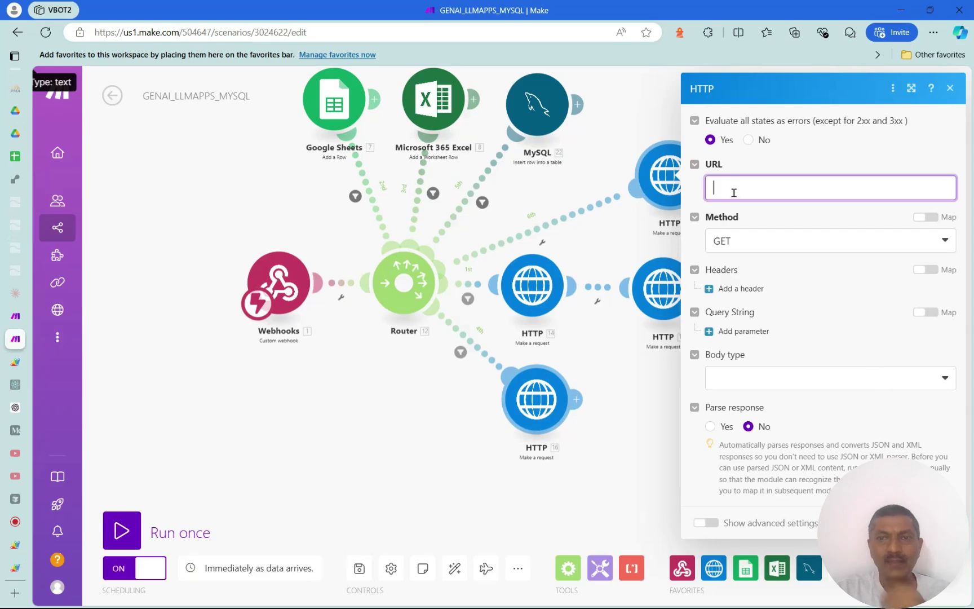
pyautogui.click(734, 192)
pyautogui.hotkey('ctrl', 'v')
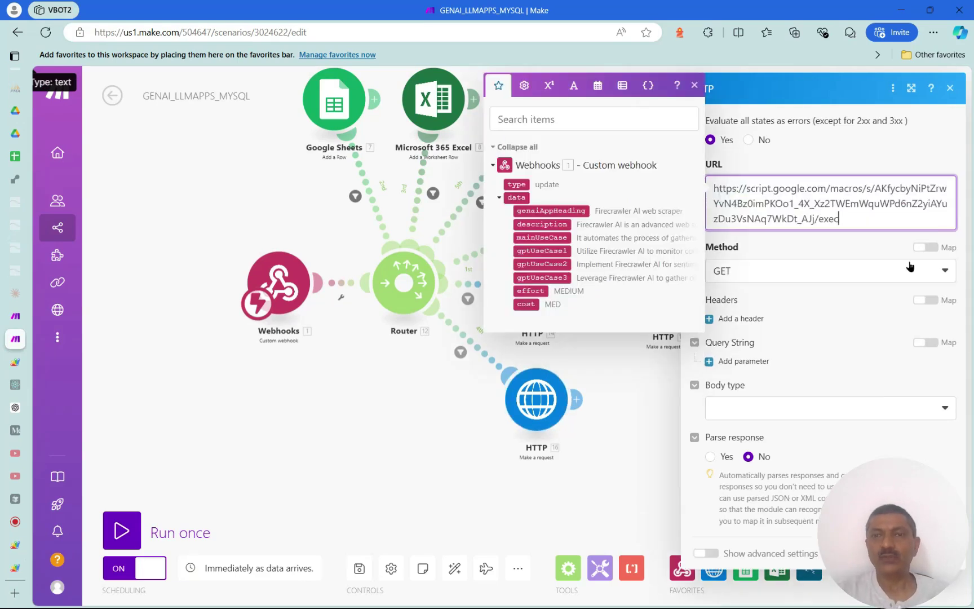
pyautogui.click(805, 275)
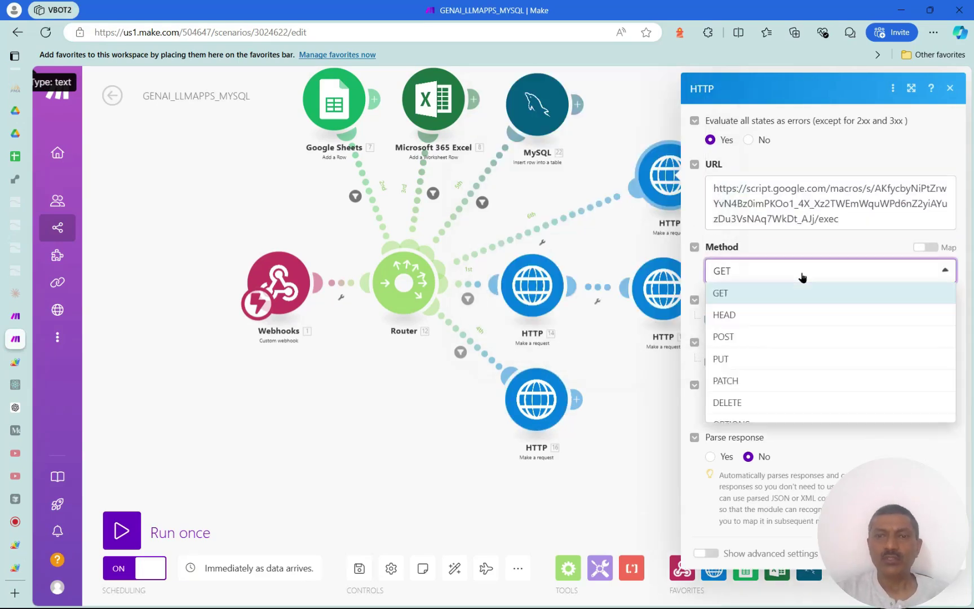
pyautogui.click(791, 338)
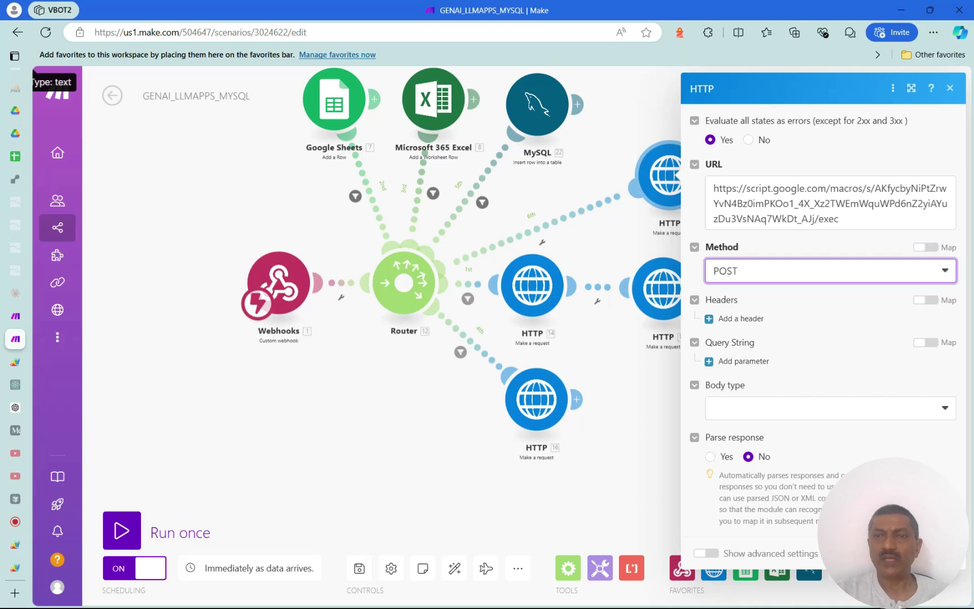
pyautogui.press('Escape')
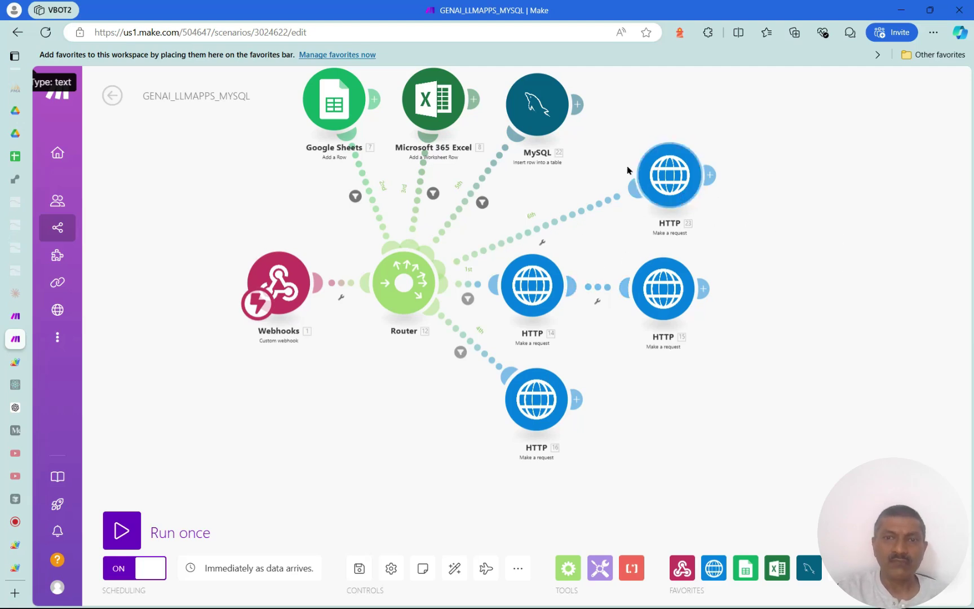
# - Set up a filter on the route to the new HTTP module with the condition webhook type equal to report
pyautogui.moveTo(653, 153); pyautogui.dragTo(650, 138)
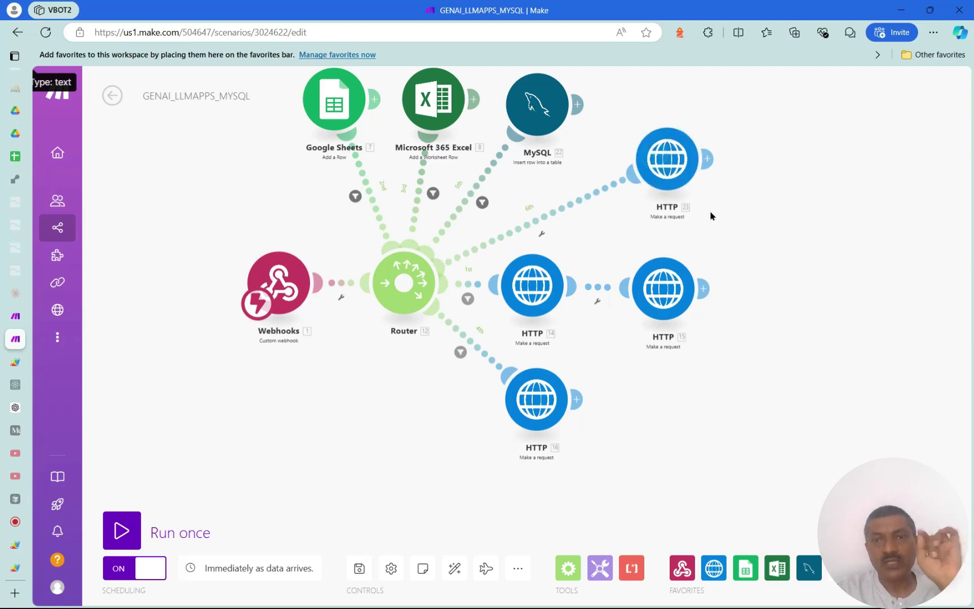
pyautogui.click(541, 238)
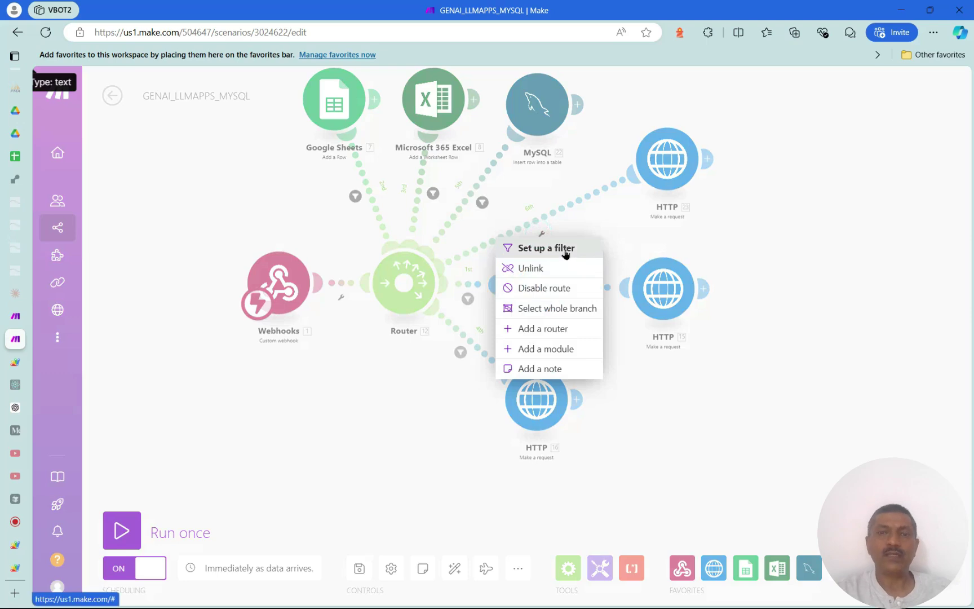
pyautogui.click(565, 254)
pyautogui.click(692, 268)
pyautogui.moveTo(387, 248); pyautogui.dragTo(629, 268)
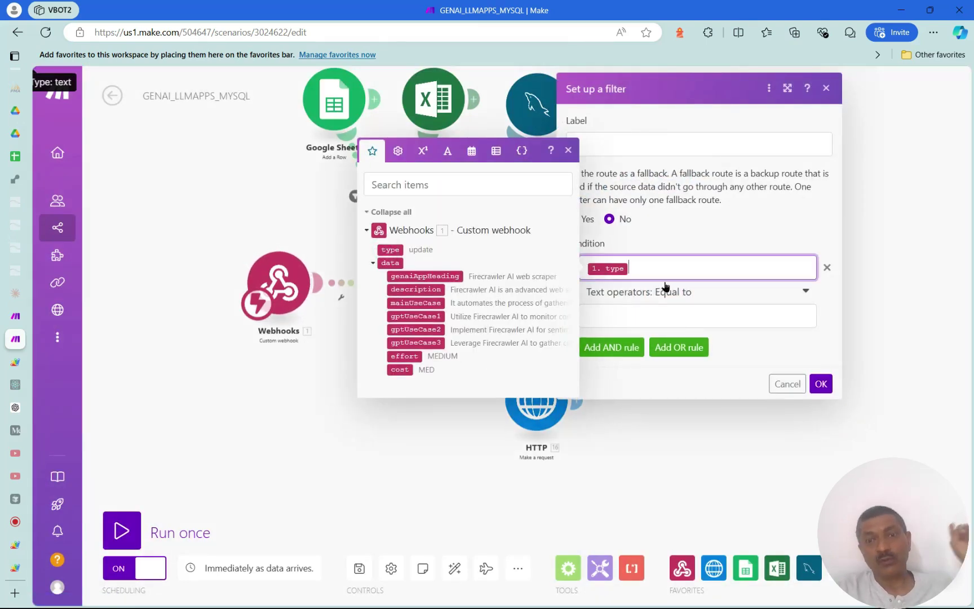
pyautogui.click(671, 315)
pyautogui.write('repeat')
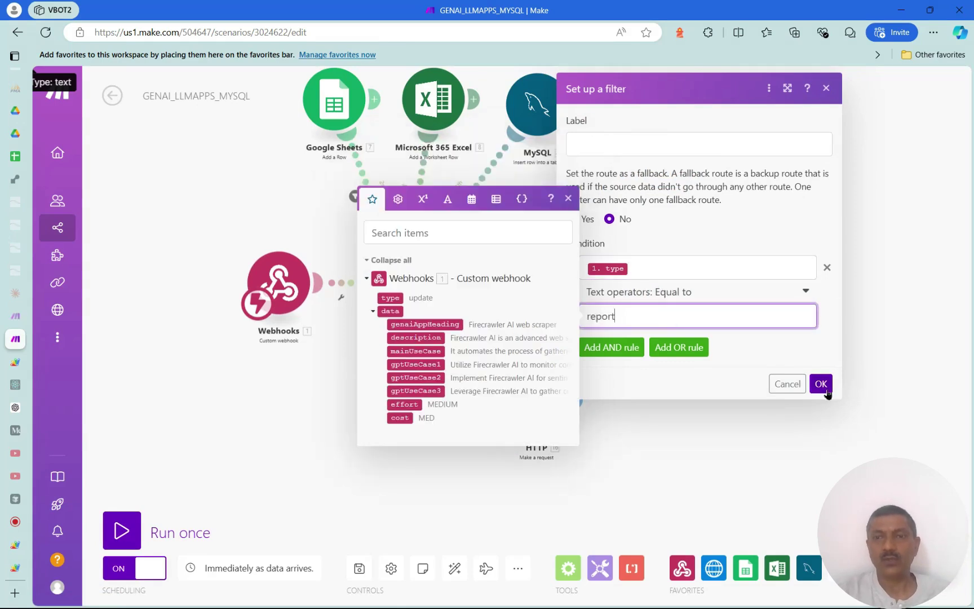
pyautogui.click(823, 385)
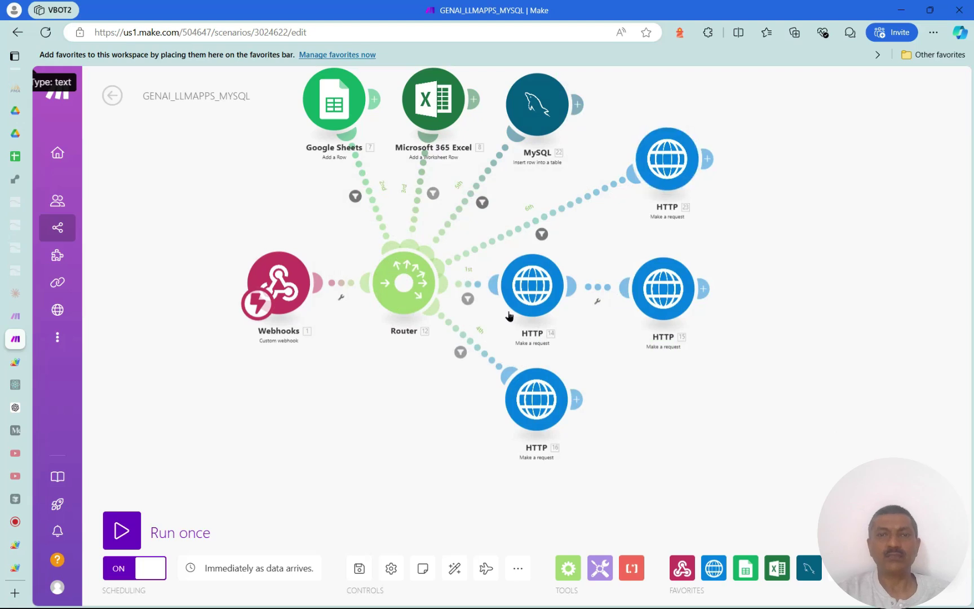
# - Delete the newly added HTTP module from the Router's upper route
pyautogui.rightClick(677, 172)
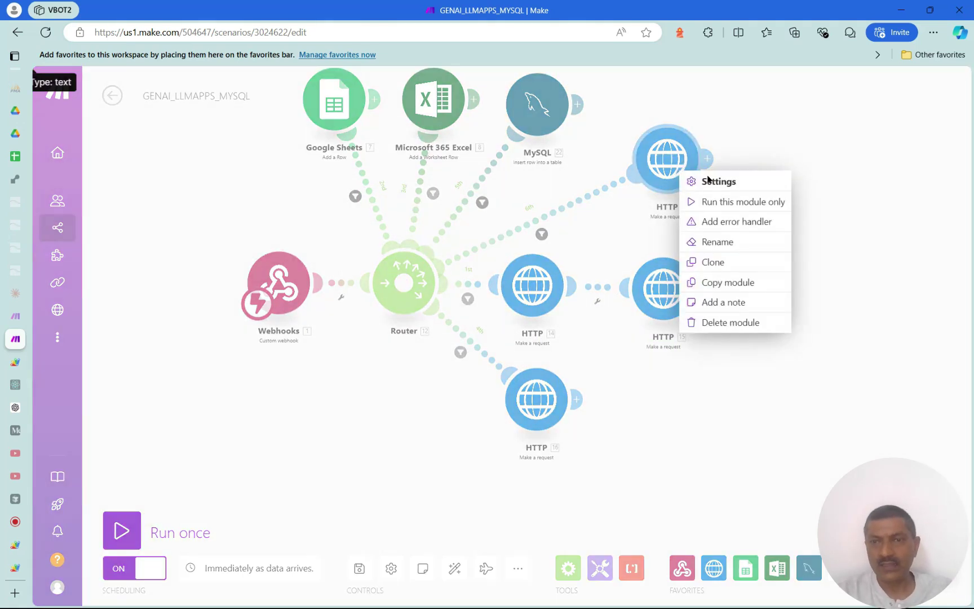
pyautogui.click(722, 322)
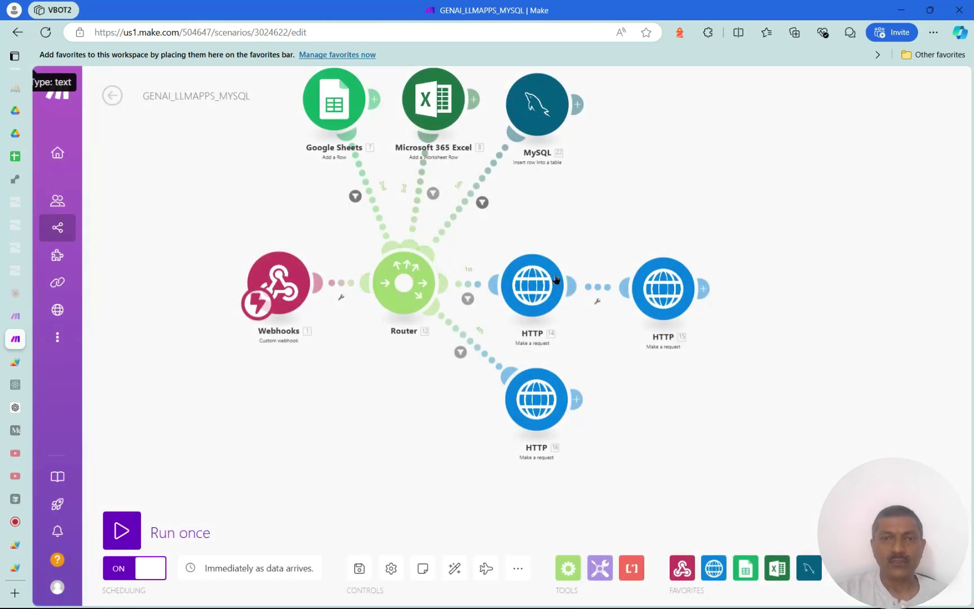
# - Review the request settings of the first HTTP module beside the Router and the filter condition on its route
pyautogui.click(544, 308)
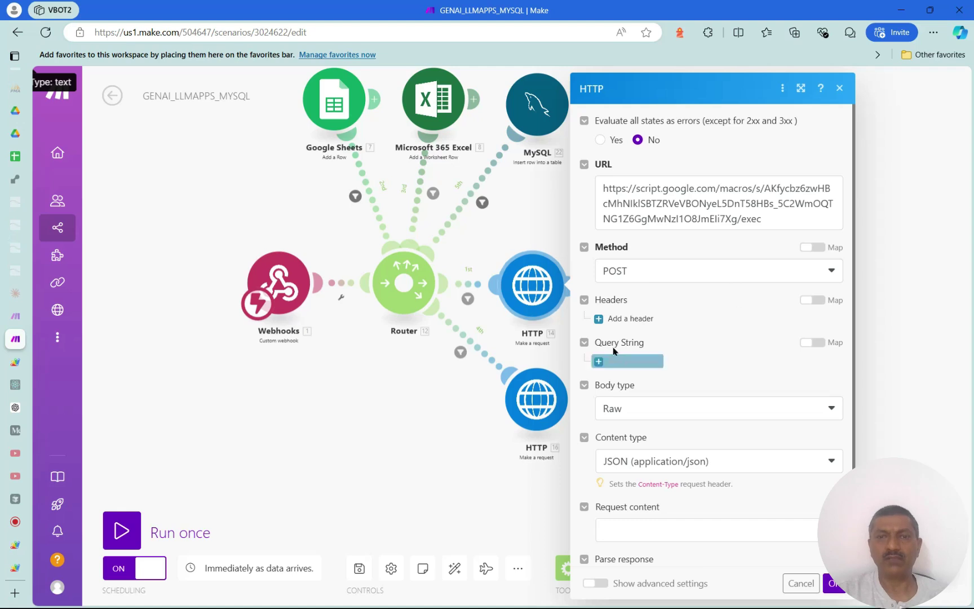
pyautogui.click(469, 300)
pyautogui.click(468, 300)
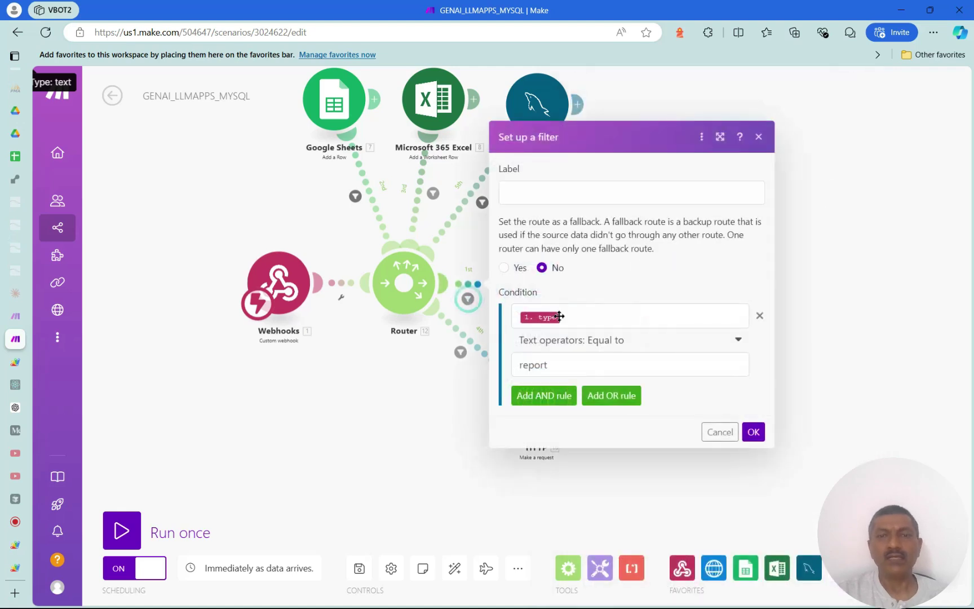
pyautogui.click(789, 347)
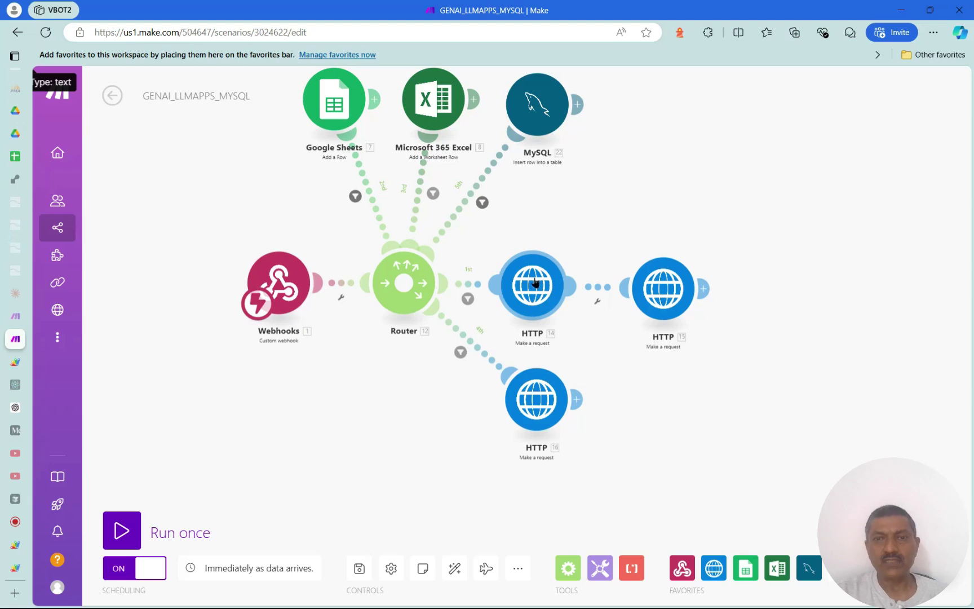
# - Inspect the settings of the chained HTTP module and the lower-route HTTP module, and dismiss the deployments dialog left open in Apps Script
pyautogui.click(676, 305)
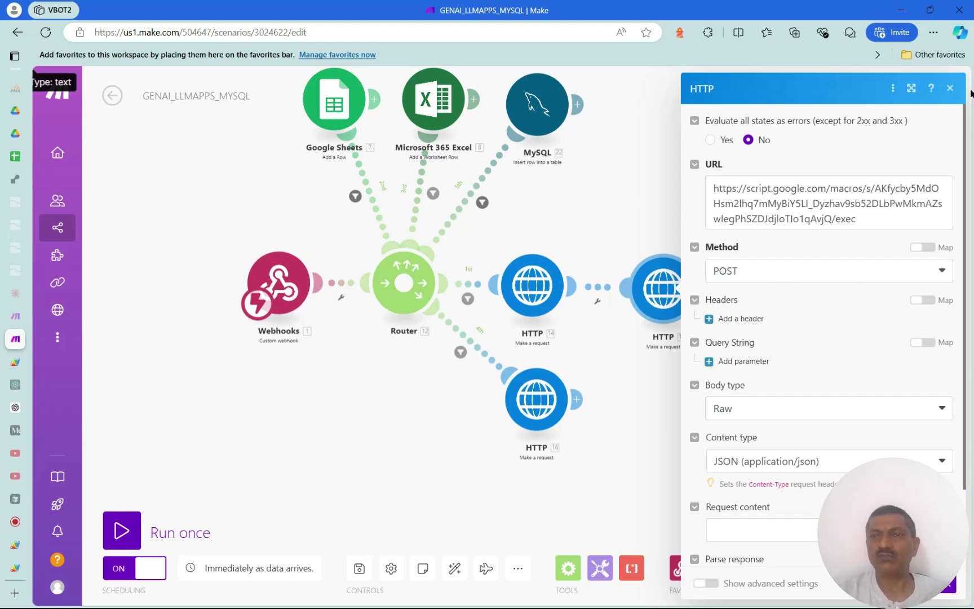
pyautogui.click(951, 89)
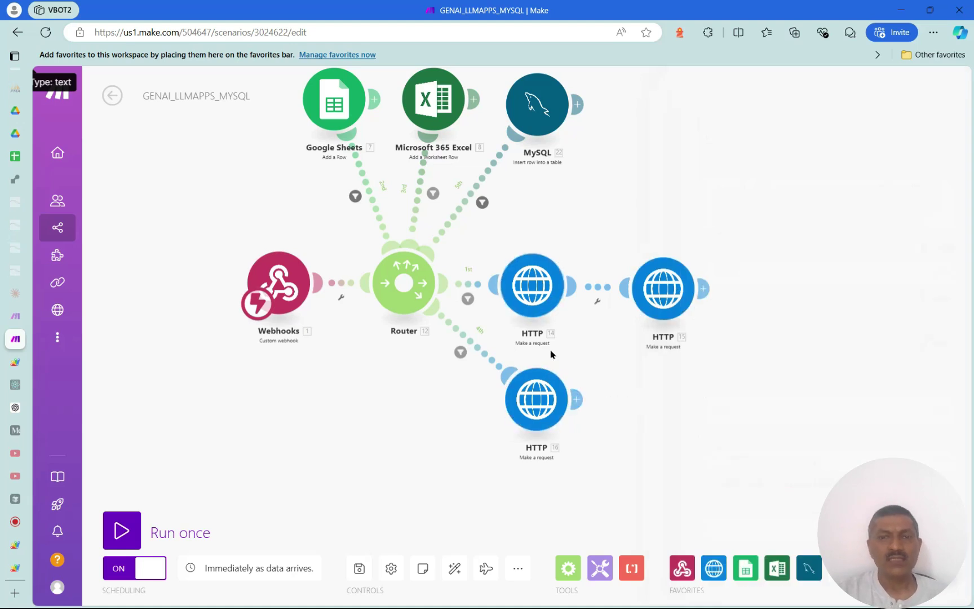
pyautogui.click(547, 412)
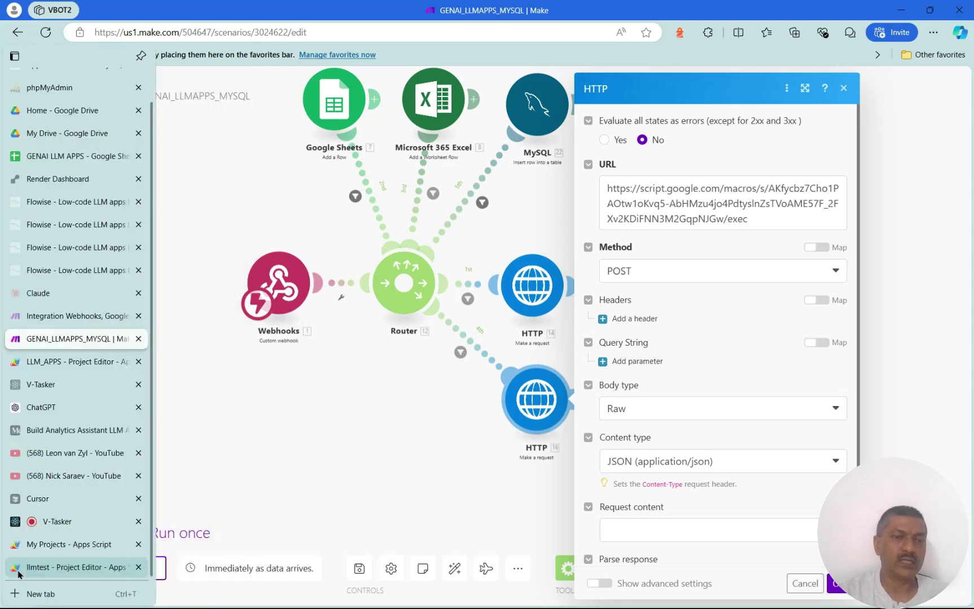
pyautogui.click(32, 572)
pyautogui.press('Escape')
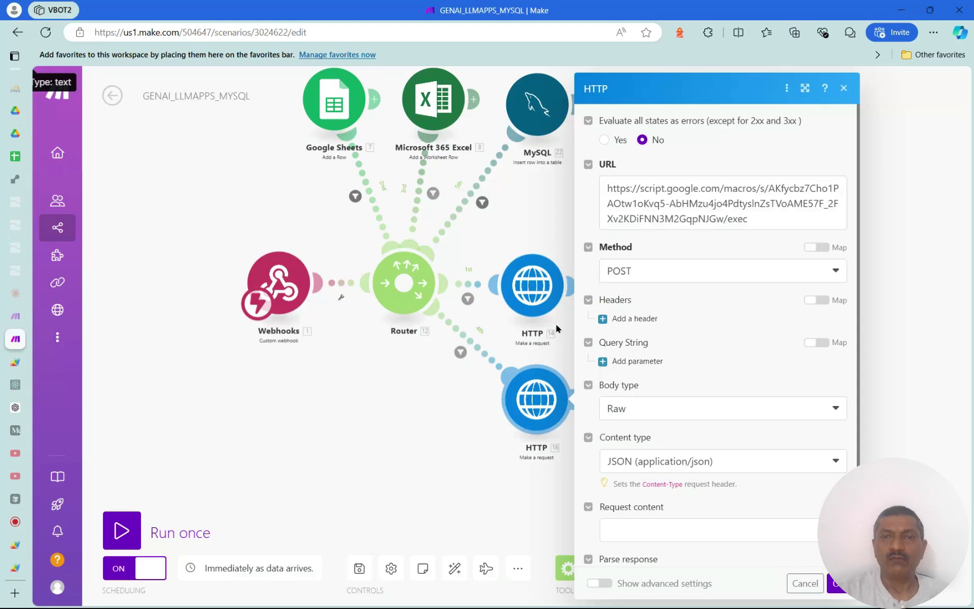
pyautogui.click(844, 88)
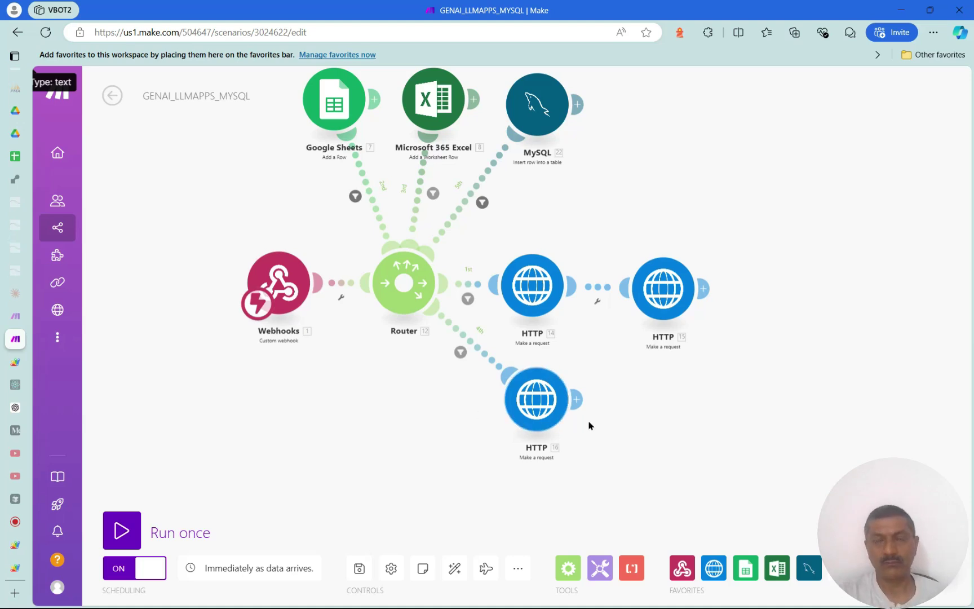
# - Start a new module beside the lower HTTP module, search the app list for zoho and crm, browse the CRM integrations and dismiss it
pyautogui.rightClick(648, 385)
pyautogui.click(681, 397)
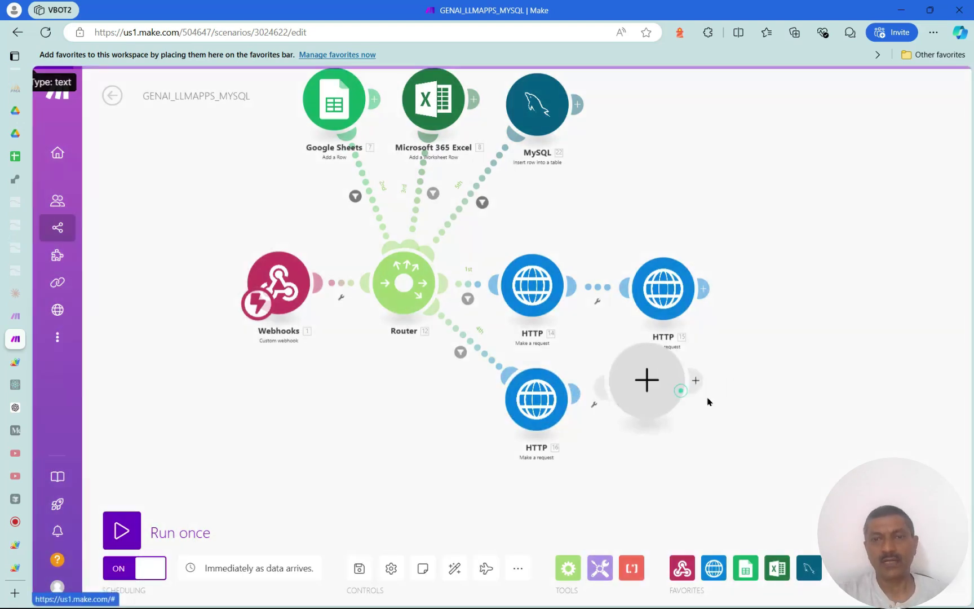
pyautogui.write('zoho')
pyautogui.press('BackSpace')
pyautogui.press('BackSpace')
pyautogui.press('BackSpace')
pyautogui.press('BackSpace')
pyautogui.write('crm')
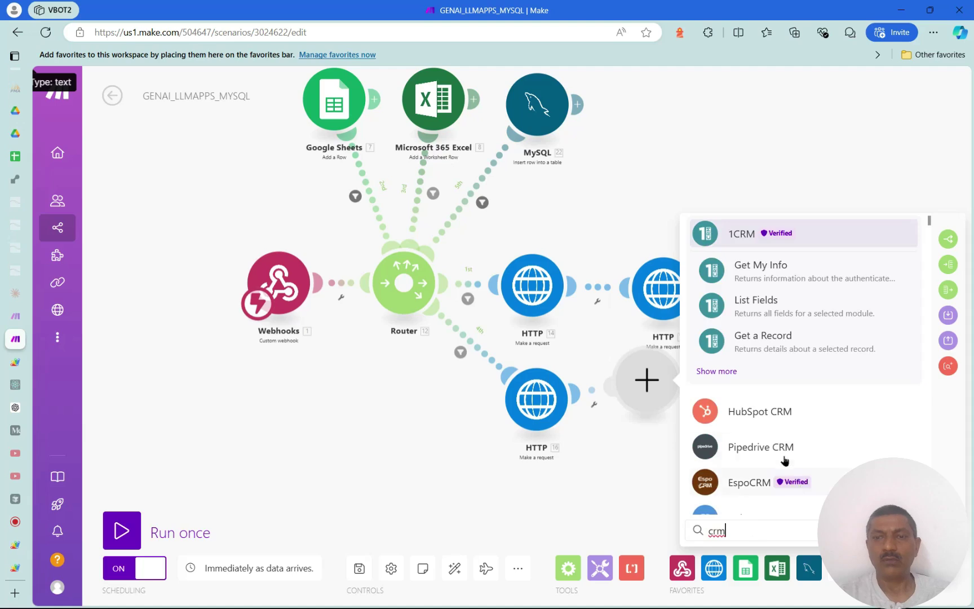
pyautogui.scroll(-3, 789, 461)
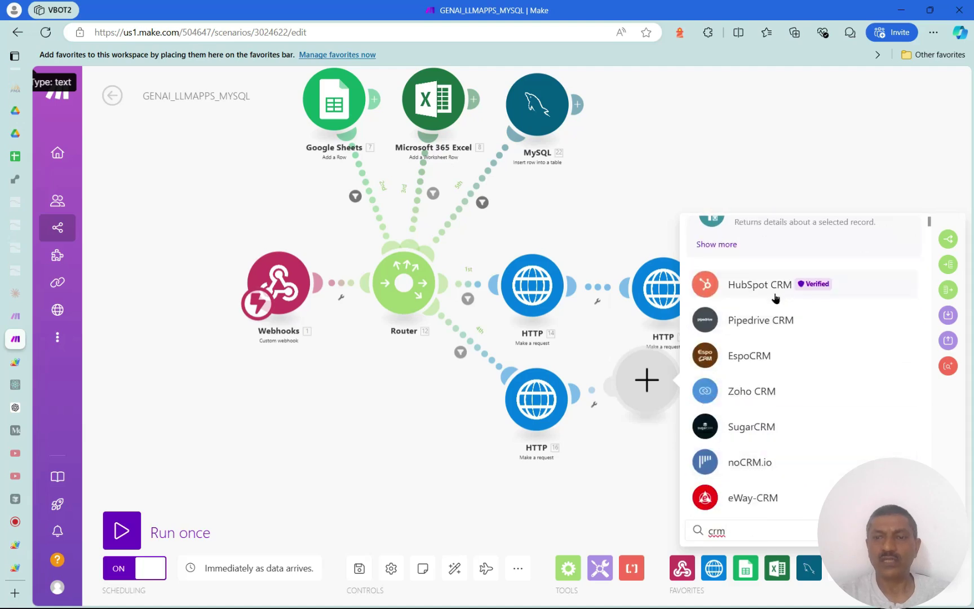
pyautogui.scroll(-4, 775, 297)
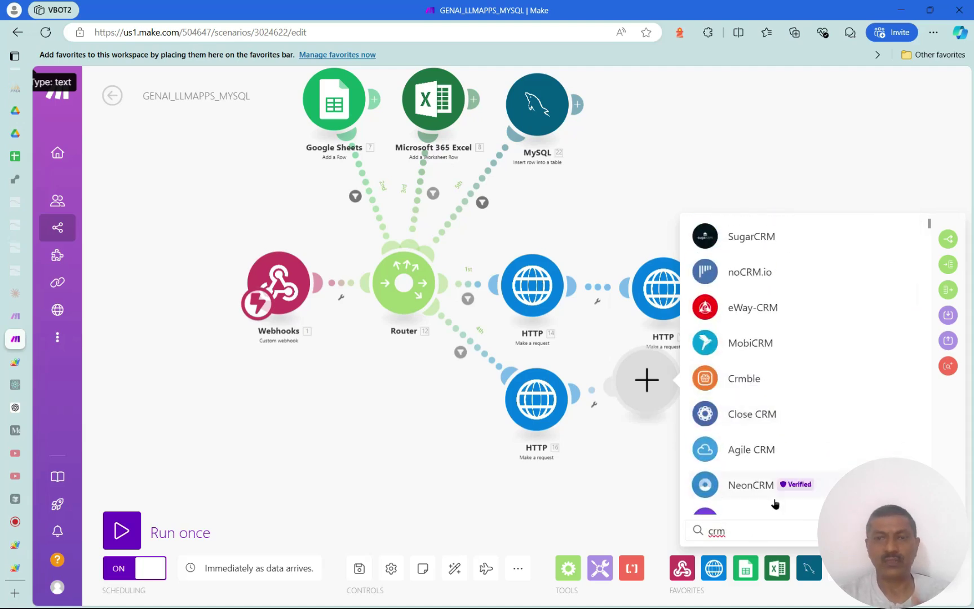
pyautogui.click(674, 449)
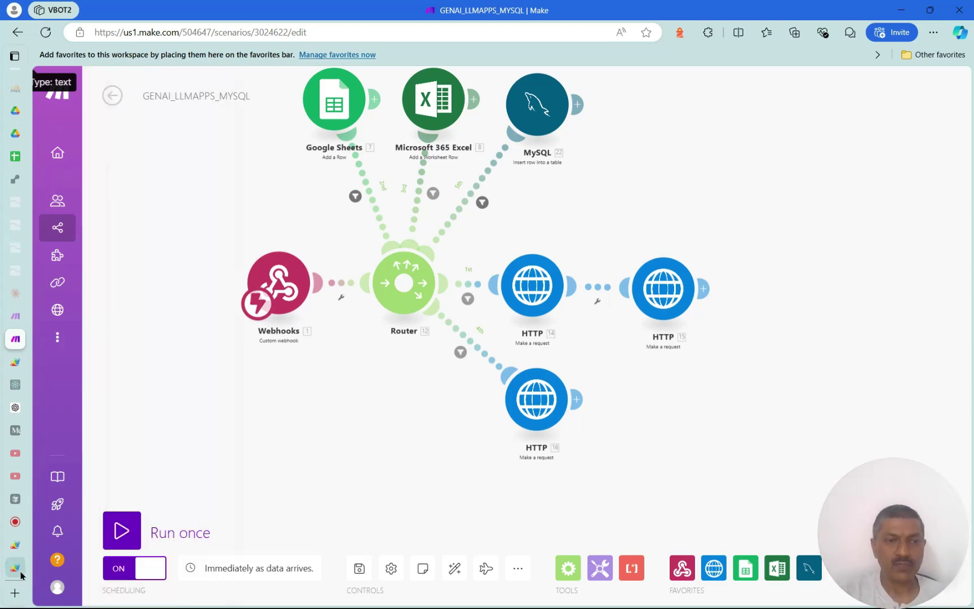
# - Switch to the llmtest project in Apps Script, review the web app URL in its active deployment and return to the Make scenario
pyautogui.moveTo(21, 575)
pyautogui.click(59, 569)
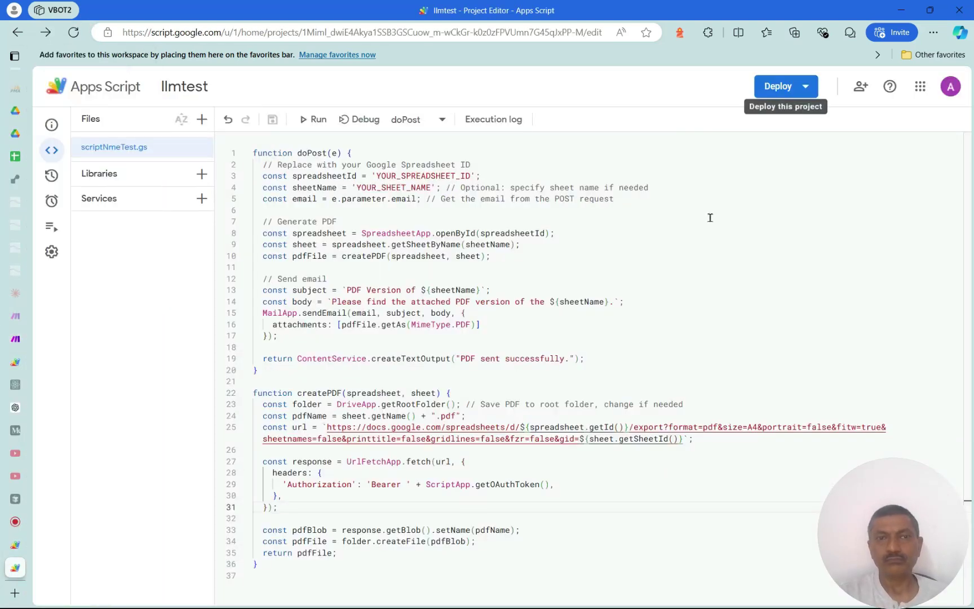
pyautogui.click(411, 199)
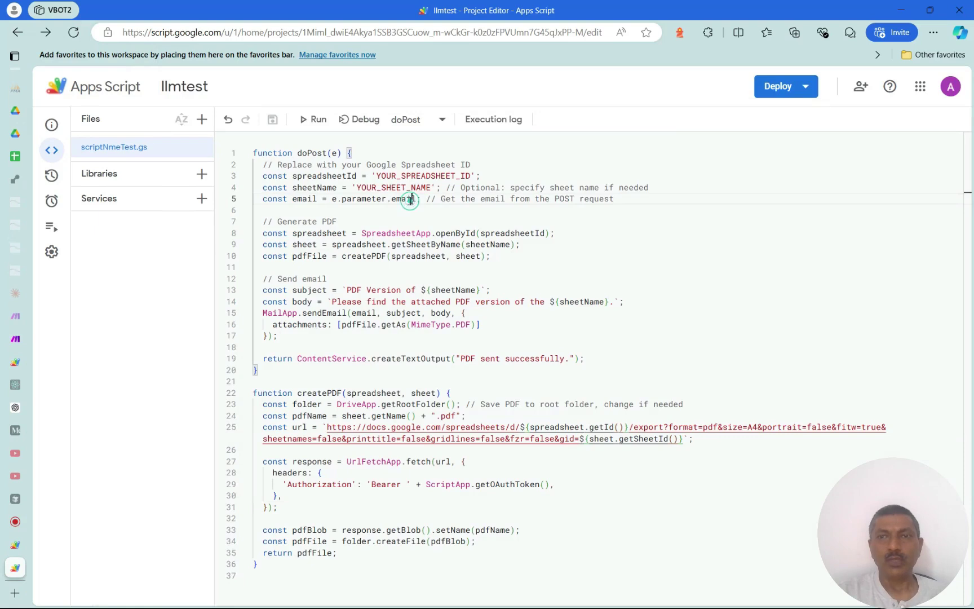
pyautogui.click(777, 90)
pyautogui.click(779, 148)
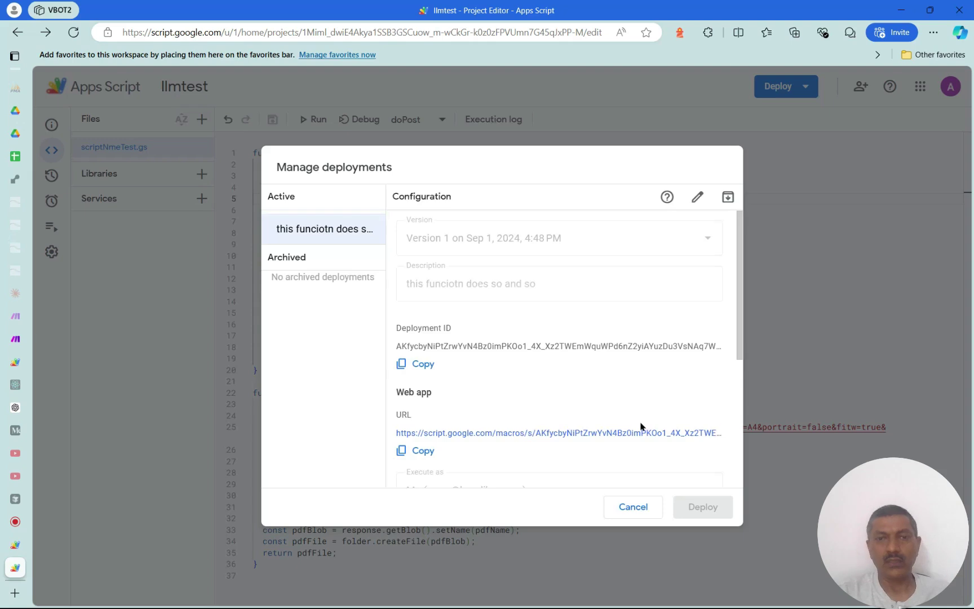
pyautogui.press('Escape')
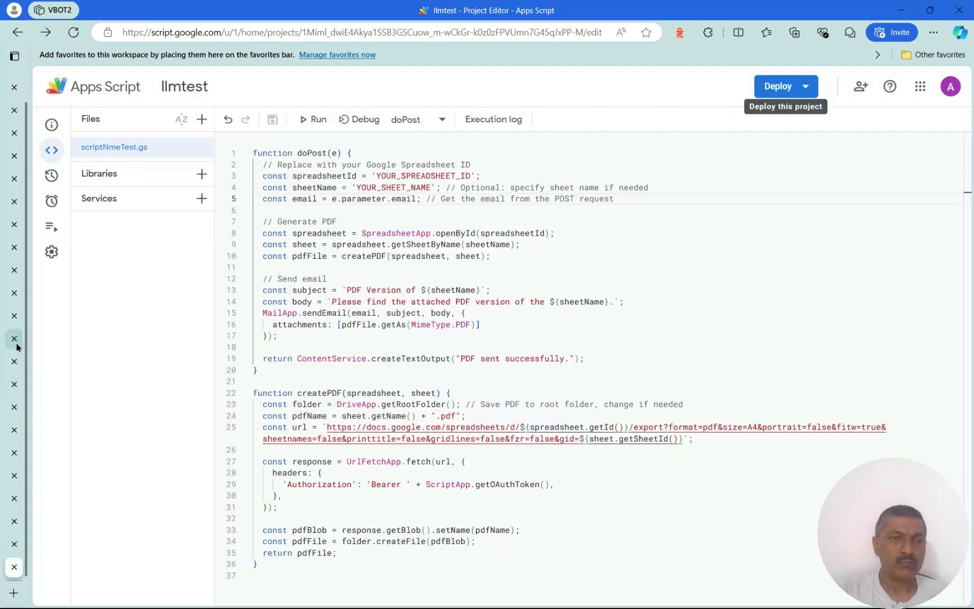
pyautogui.click(16, 345)
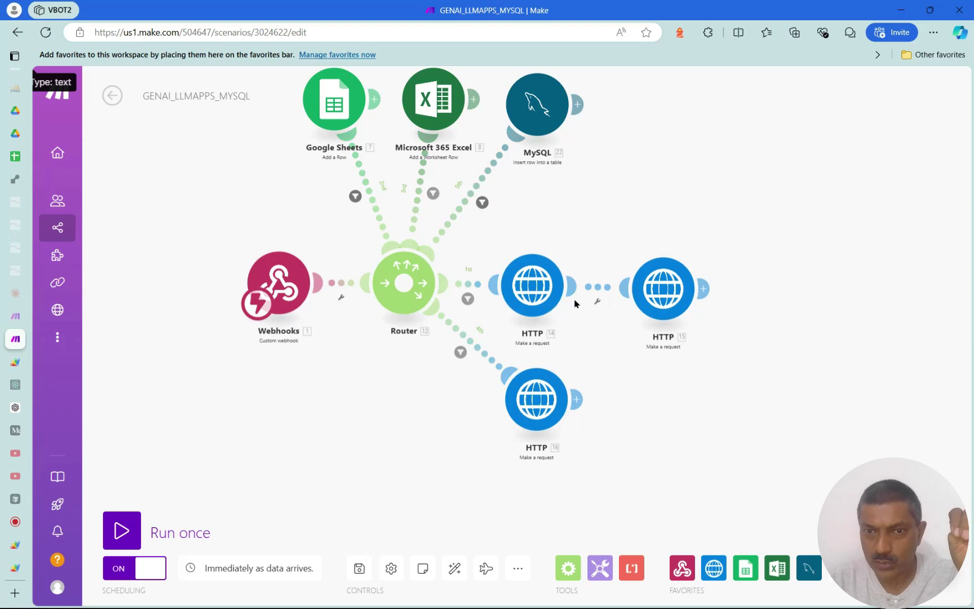
# - Switch to the GENAI_LLMAPPS_MYSQL chatflow in Flowise, look over its ChatOpenAI and Custom Tool nodes and open its website embed and API options
pyautogui.moveTo(4, 172)
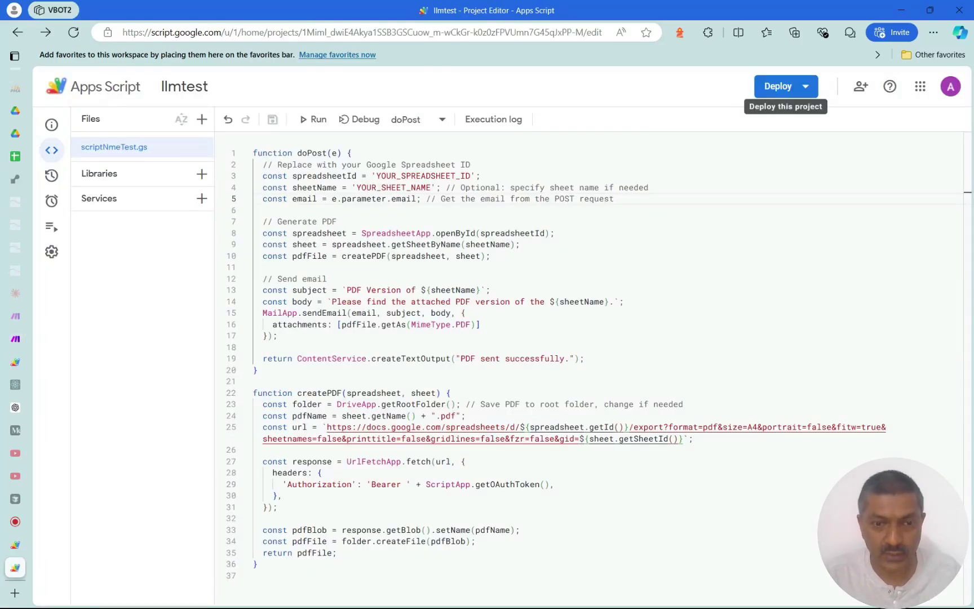
pyautogui.click(17, 202)
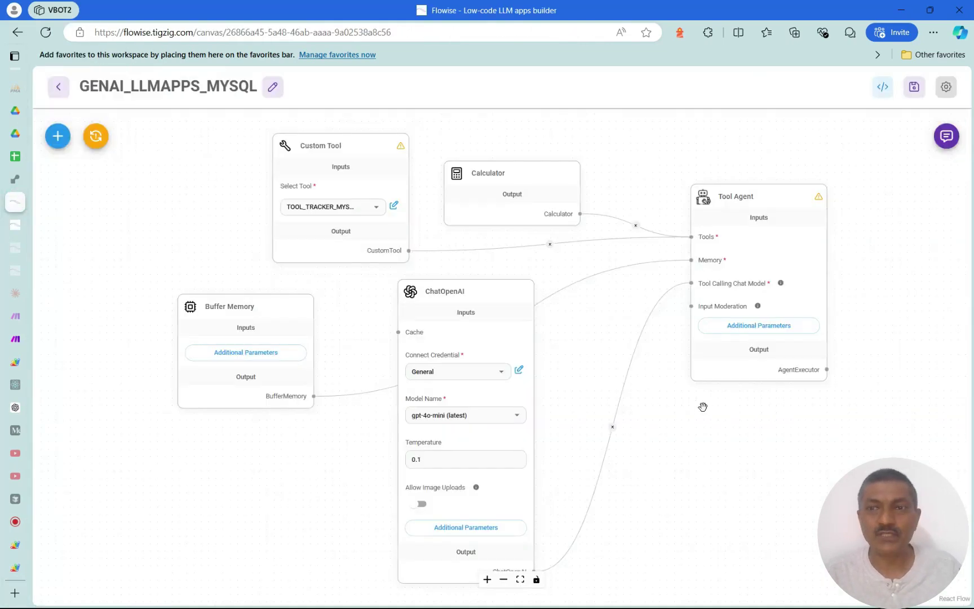
pyautogui.click(475, 292)
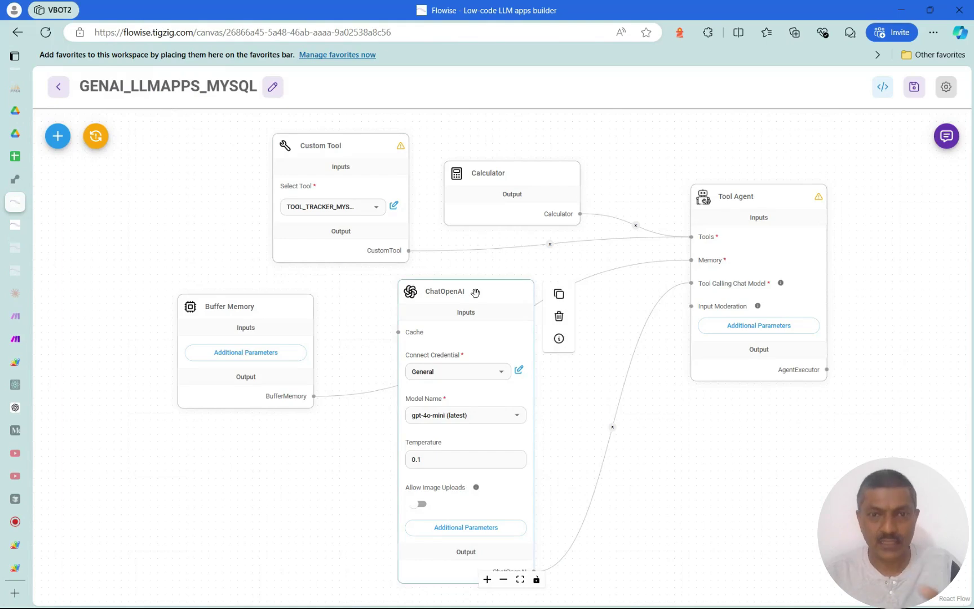
pyautogui.click(341, 223)
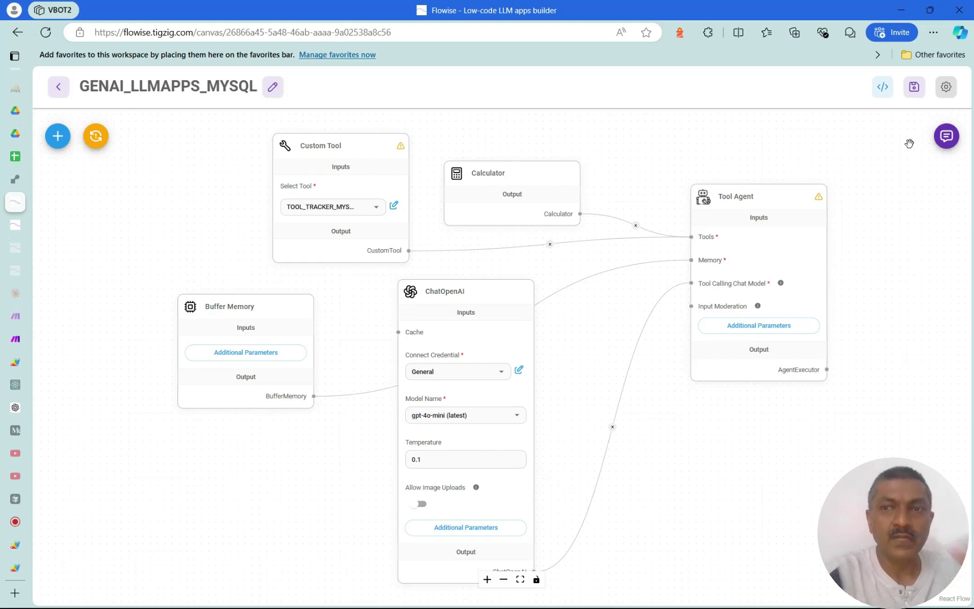
pyautogui.click(882, 89)
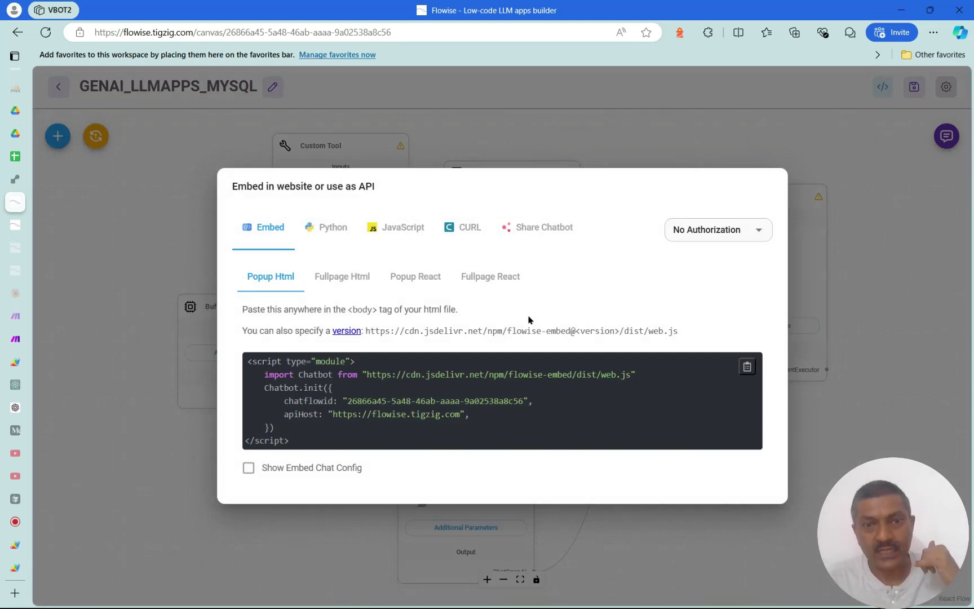
# - Review the chatflow's cURL request and make its shared chatbot public
pyautogui.click(467, 230)
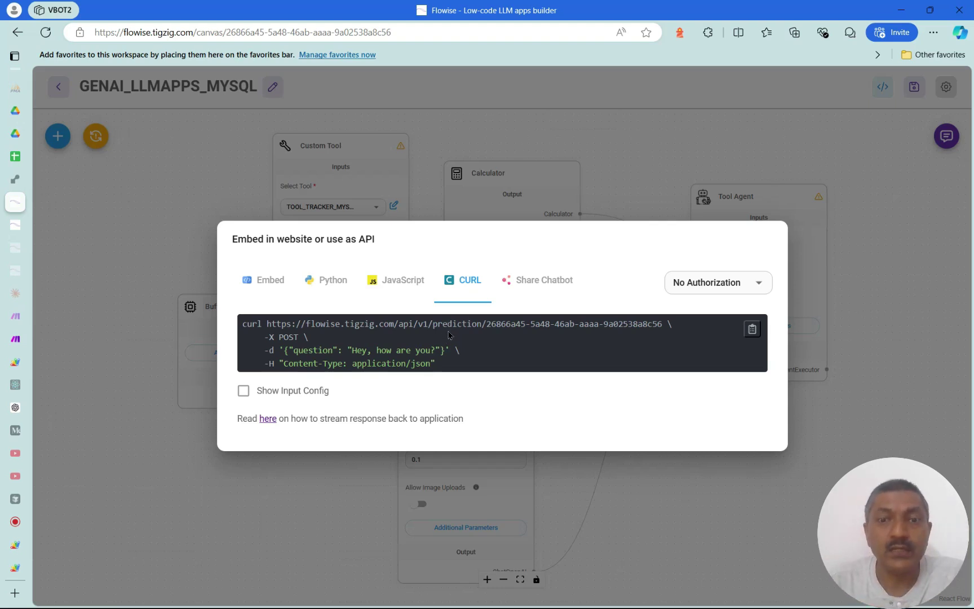
pyautogui.click(393, 284)
pyautogui.click(539, 191)
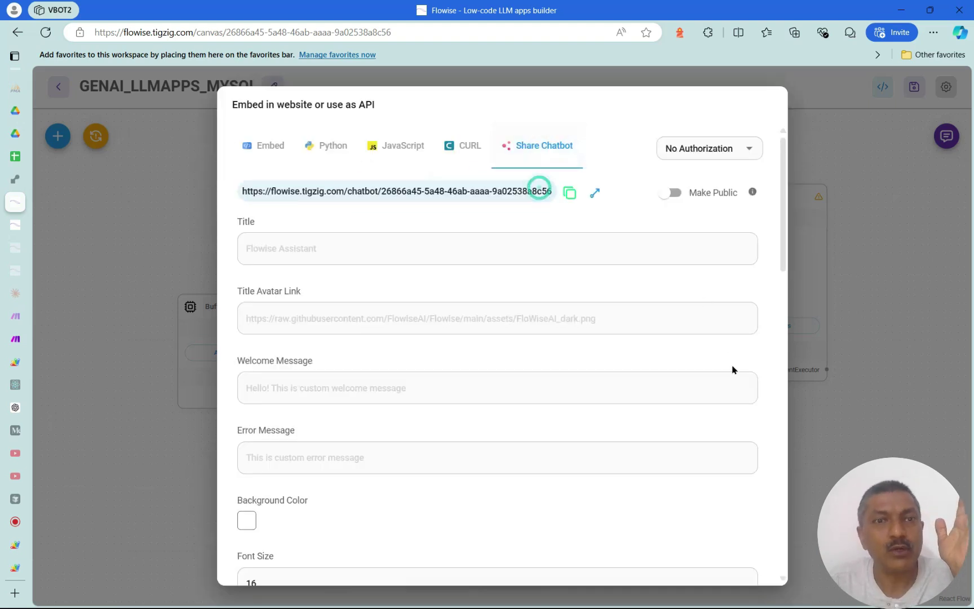
pyautogui.click(673, 193)
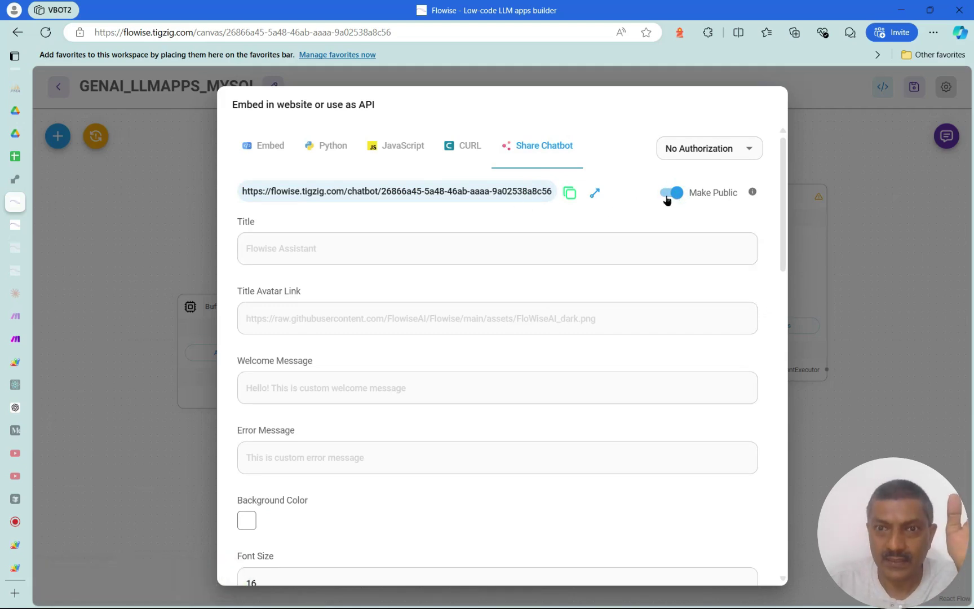
# - Review the popup HTML embed code, copy the shared chatbot's link and save the chatbot configuration
pyautogui.click(265, 146)
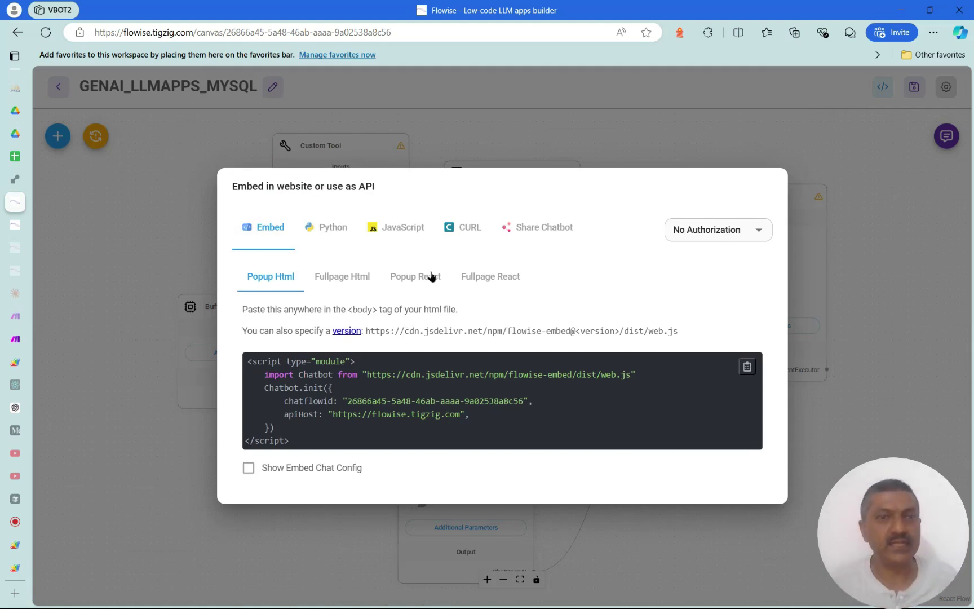
pyautogui.click(555, 233)
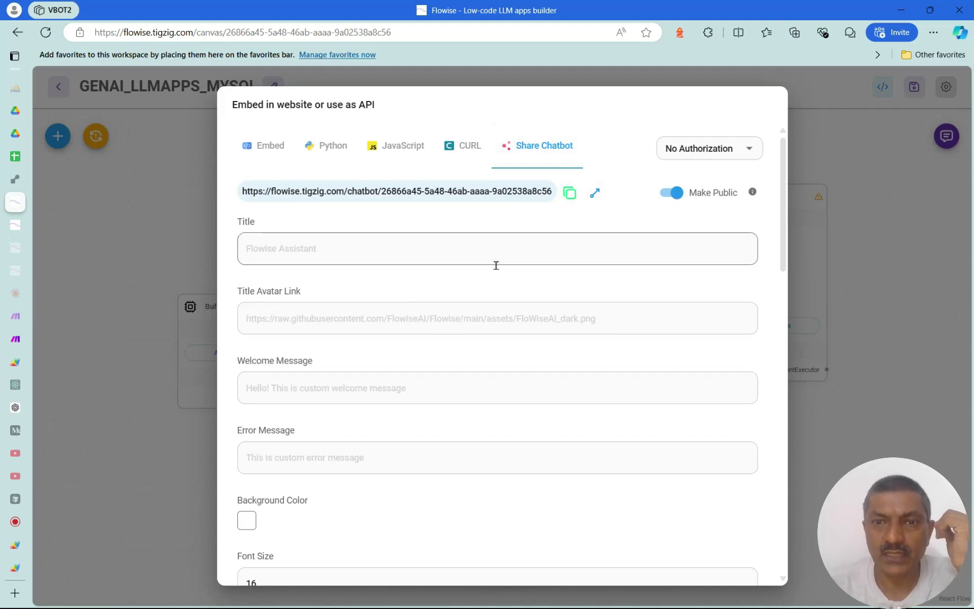
pyautogui.click(569, 192)
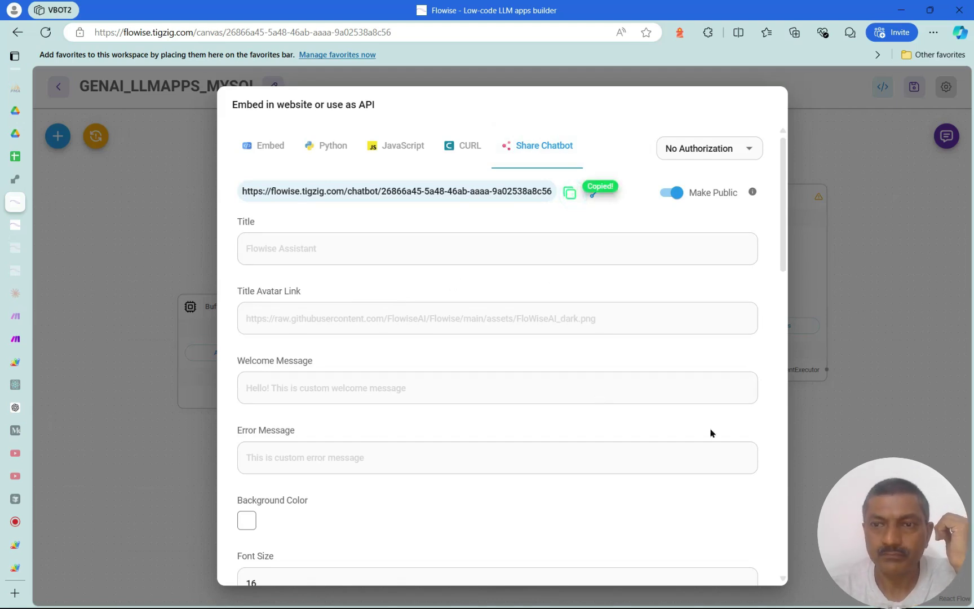
pyautogui.moveTo(781, 254); pyautogui.dragTo(791, 578)
pyautogui.click(295, 541)
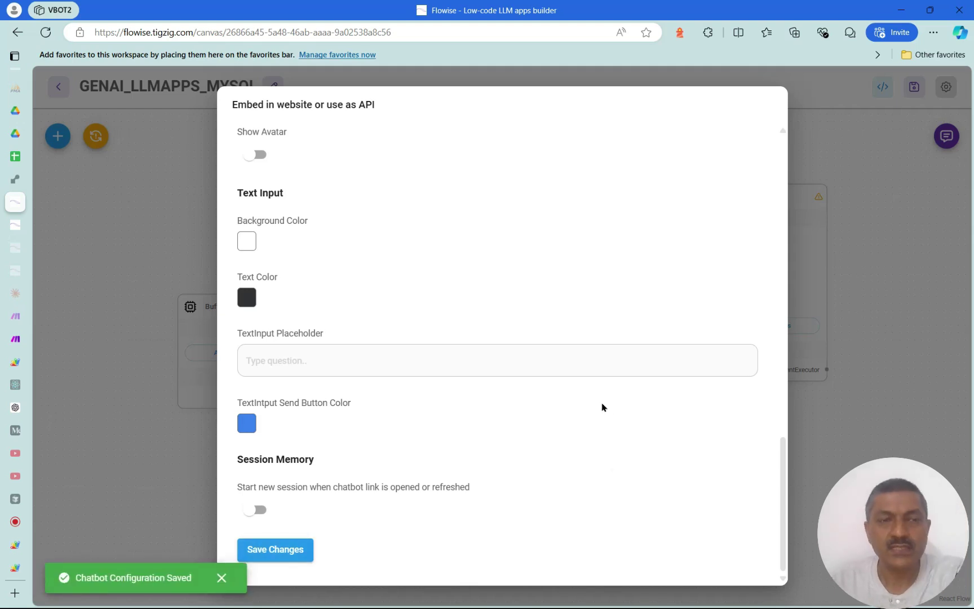
pyautogui.click(881, 237)
# - Configure the chatflow's speech to text with the OpenAI Whisper provider and the General credential, and save it
pyautogui.click(946, 86)
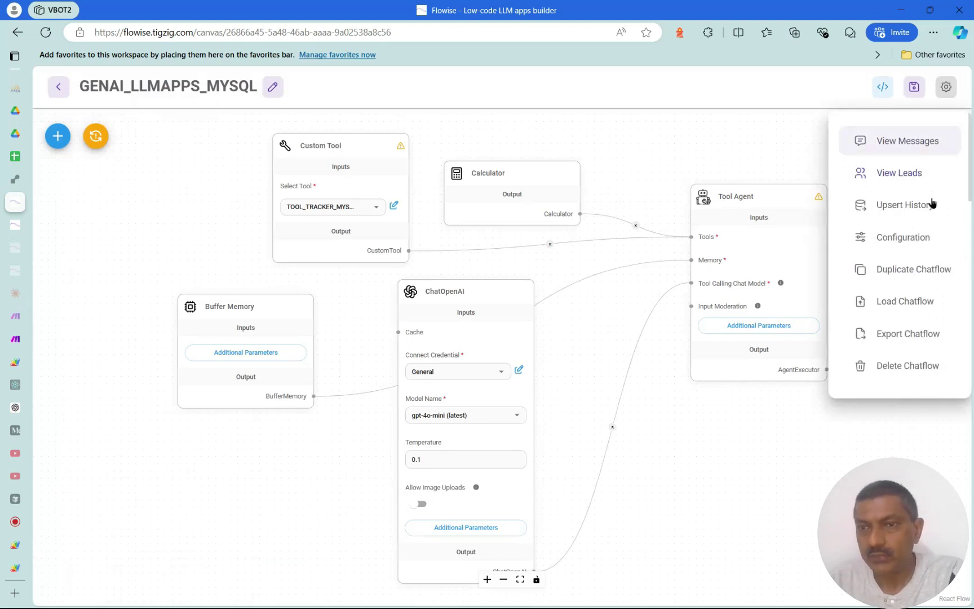
pyautogui.click(913, 239)
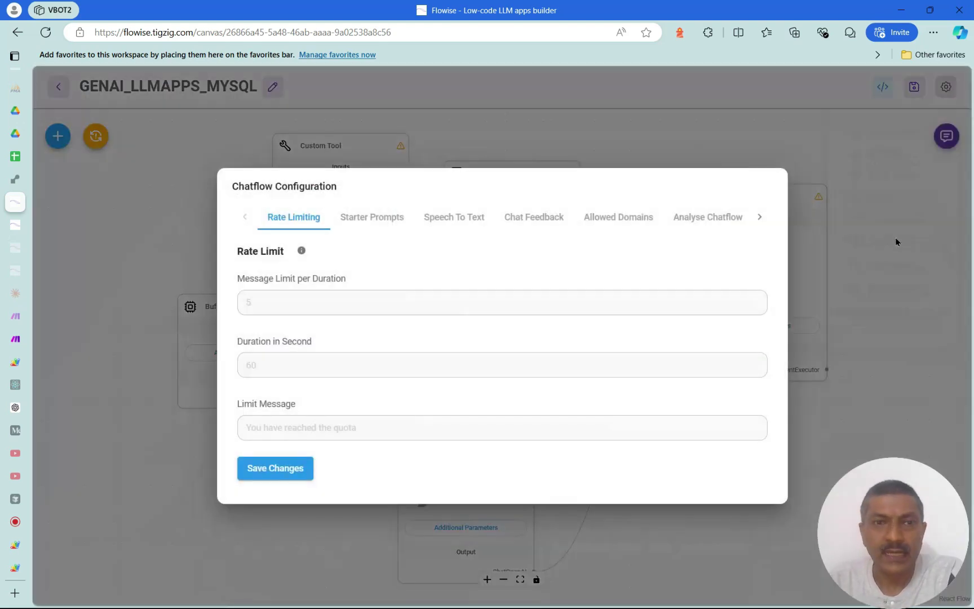
pyautogui.click(462, 220)
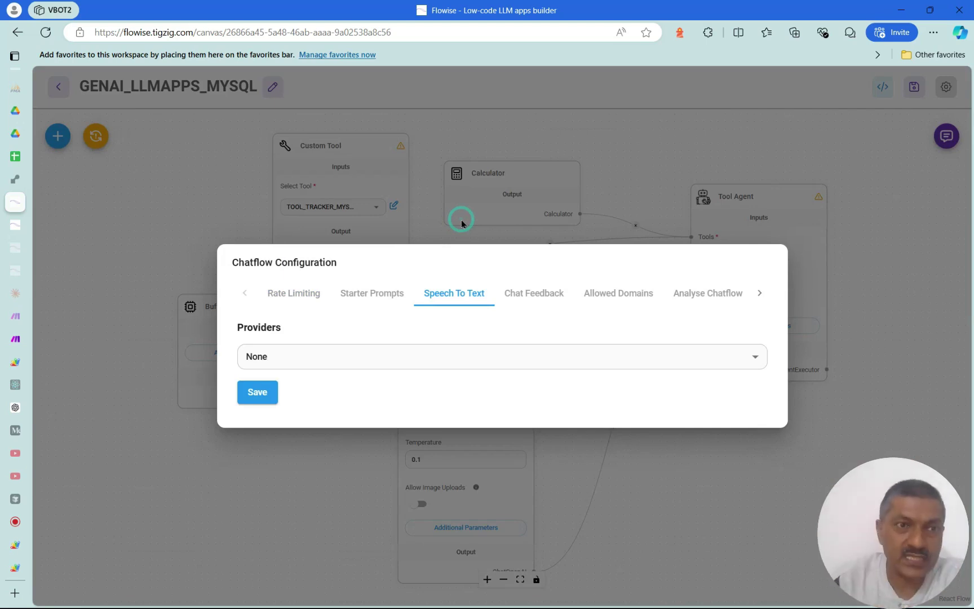
pyautogui.click(496, 360)
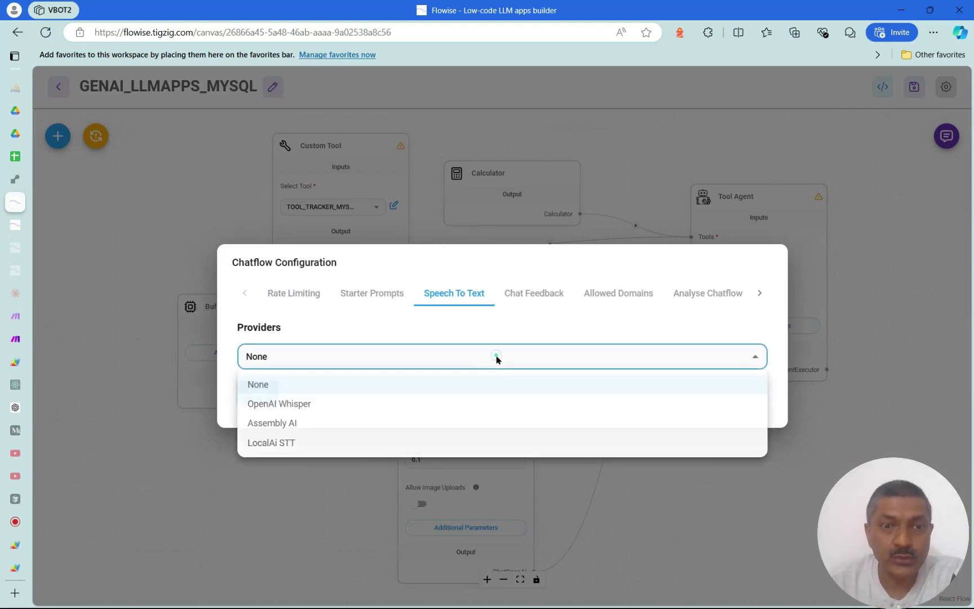
pyautogui.click(420, 402)
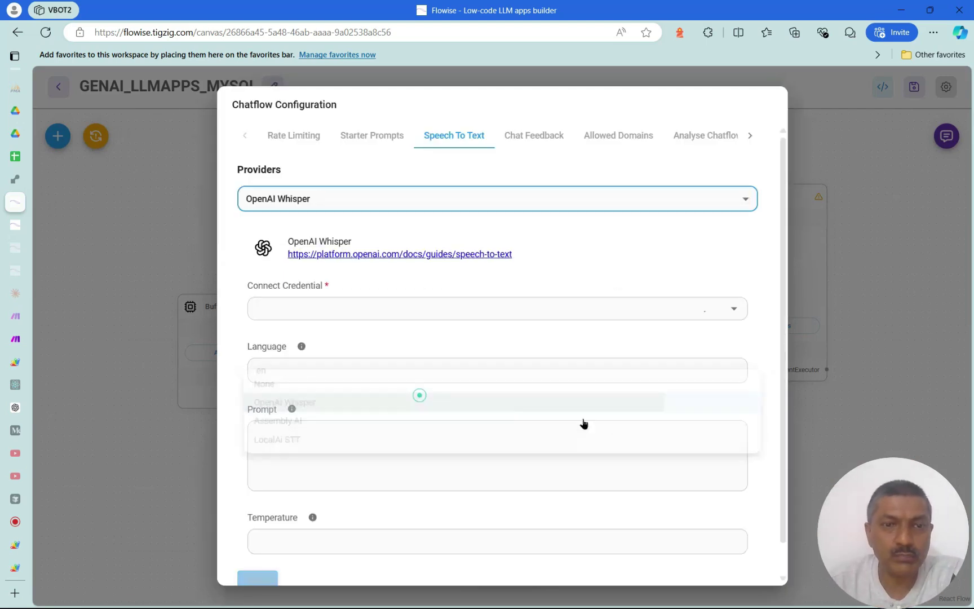
pyautogui.click(734, 309)
pyautogui.click(510, 340)
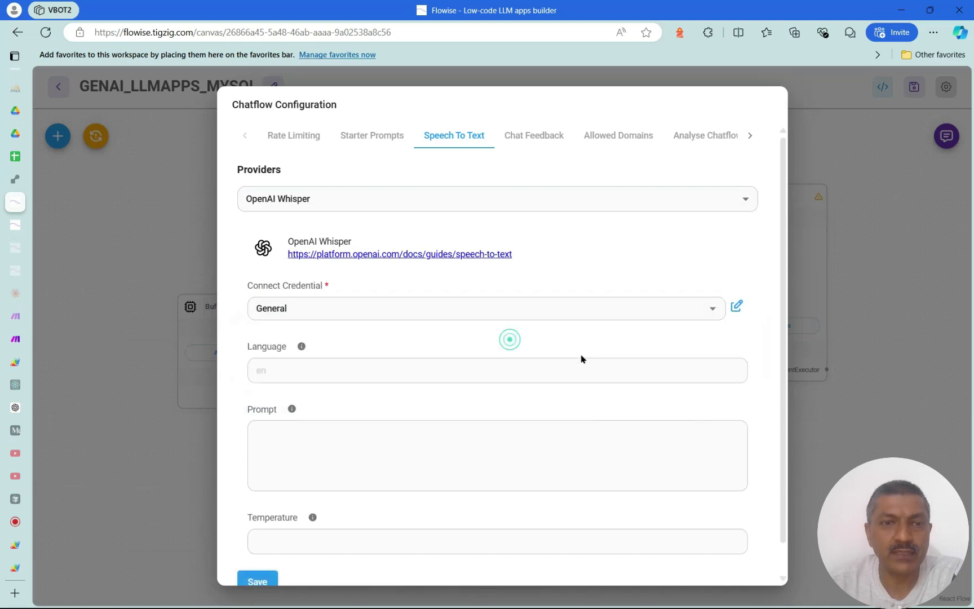
pyautogui.click(582, 366)
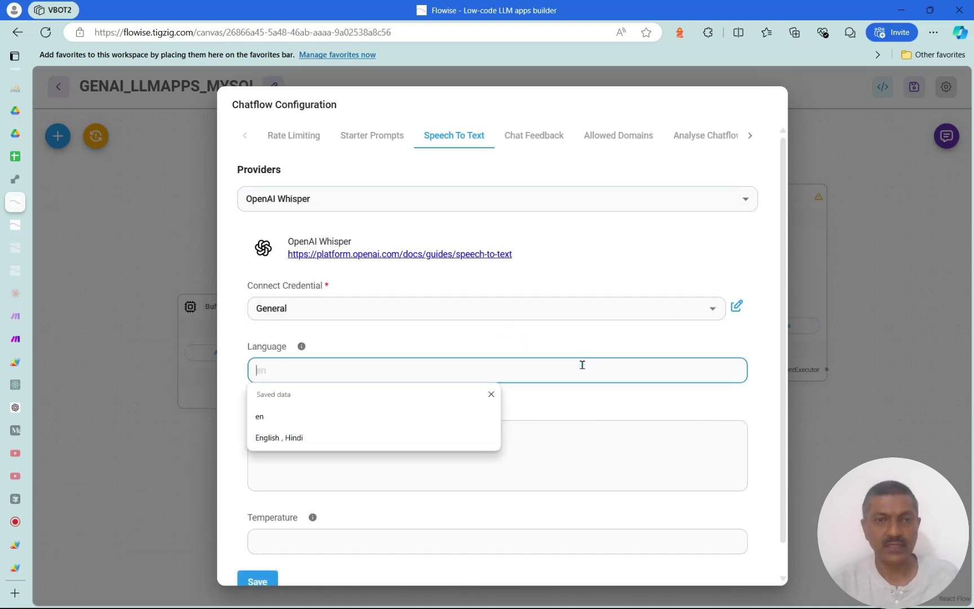
pyautogui.scroll(-1, 586, 425)
pyautogui.click(257, 549)
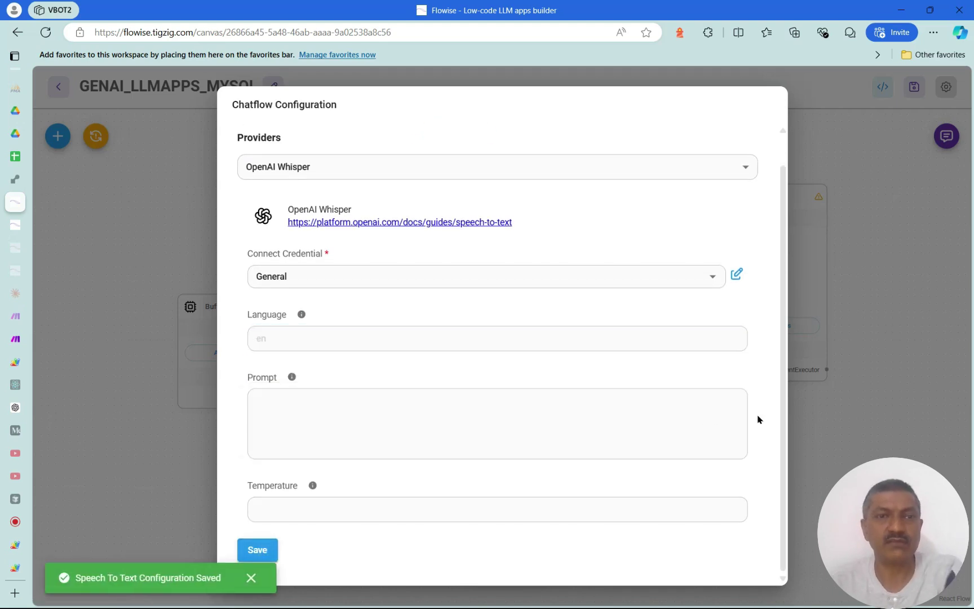
pyautogui.click(877, 253)
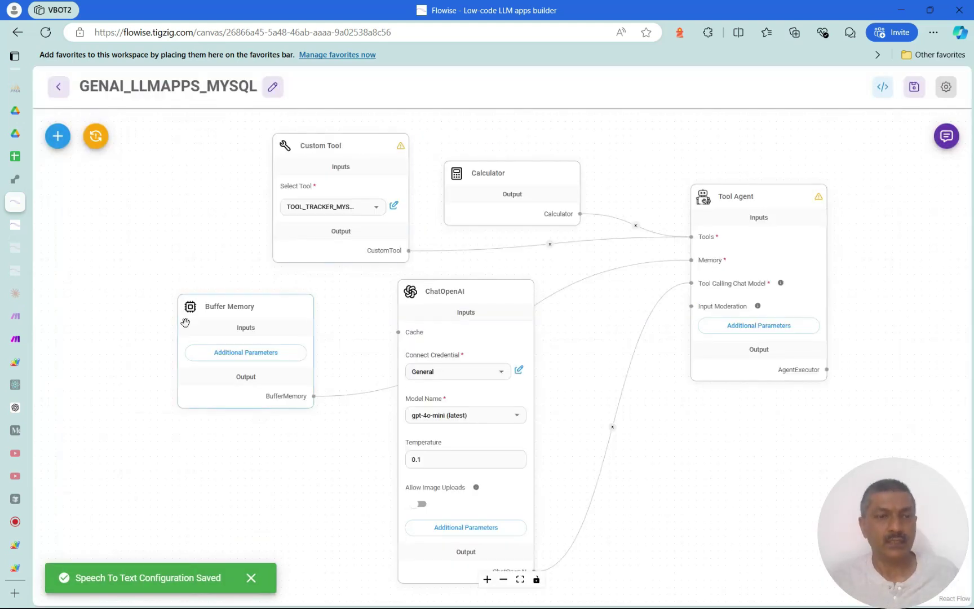
# - Load the copied public chatbot link in a new browser window
pyautogui.hotkey('ctrl', 'n')
pyautogui.hotkey('ctrl', 'v')
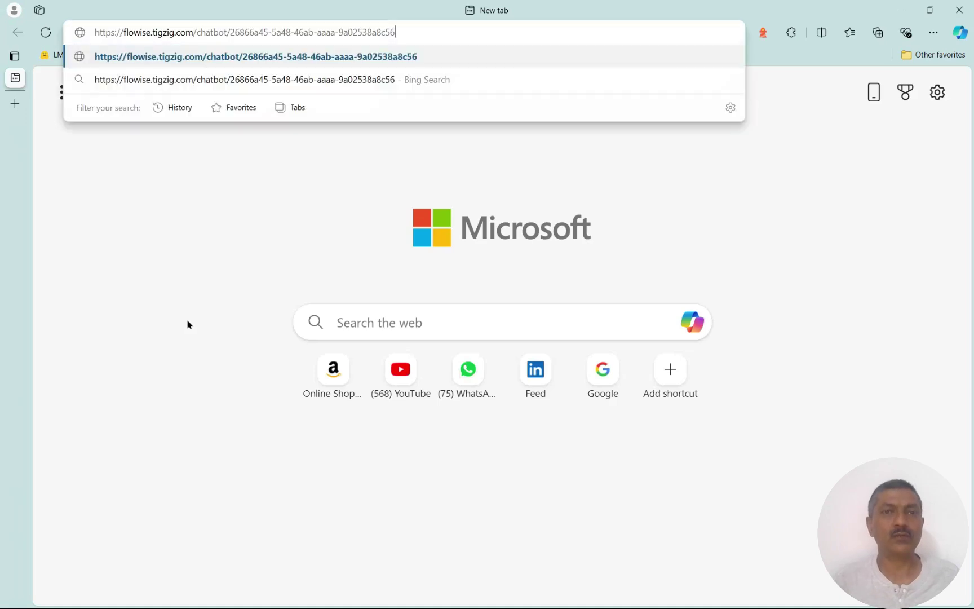
pyautogui.press('Return')
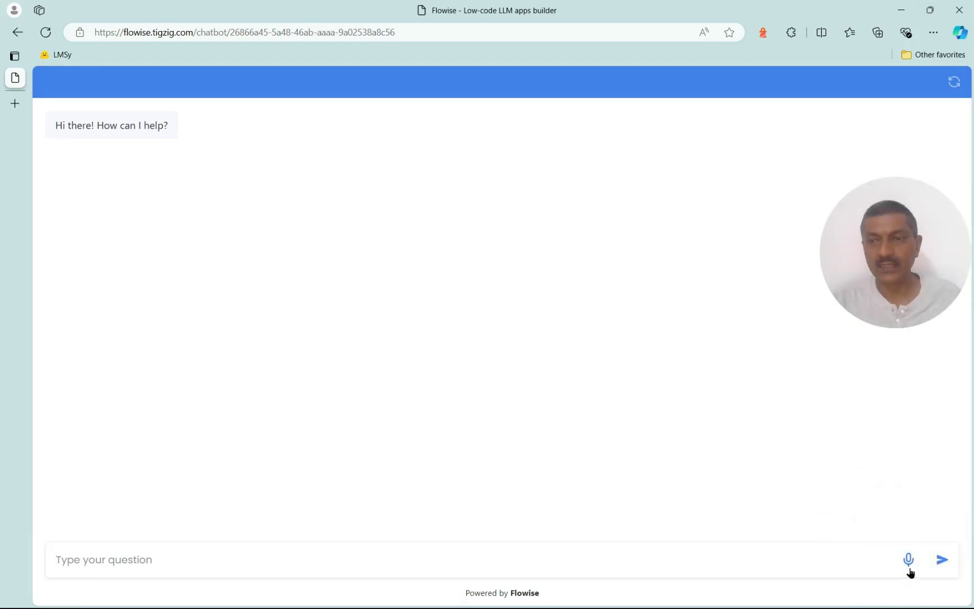
# - Record and send a voice message to the chatbot, and check the project rows on Sheet1 of the Google Sheets tracker
pyautogui.click(908, 560)
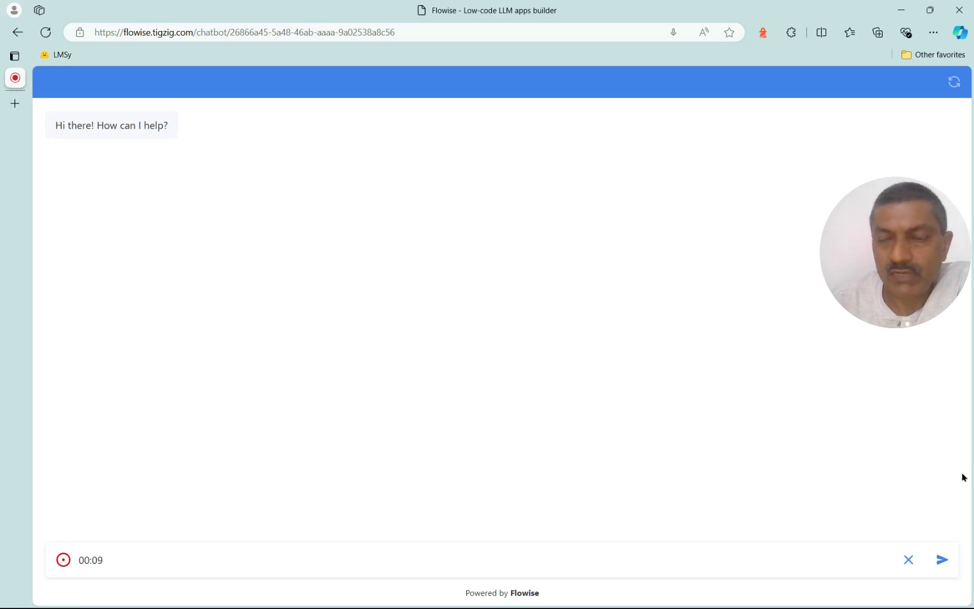
pyautogui.click(941, 559)
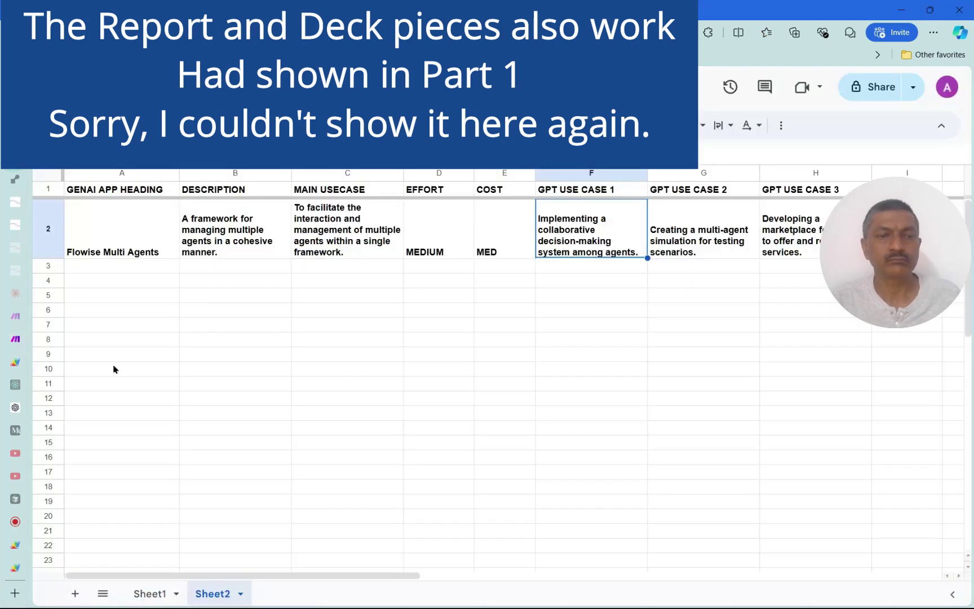
pyautogui.click(155, 593)
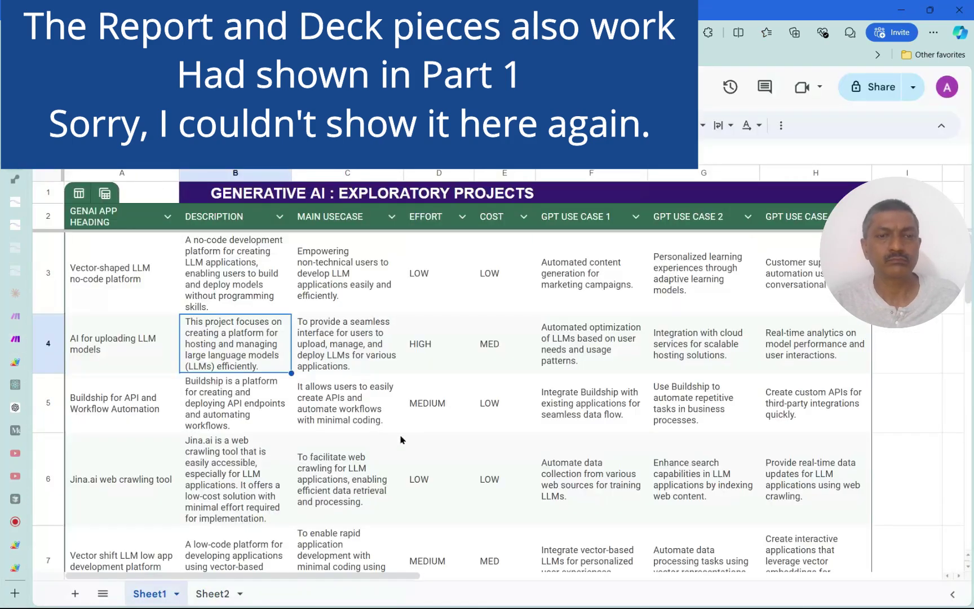
pyautogui.scroll(-3, 341, 404)
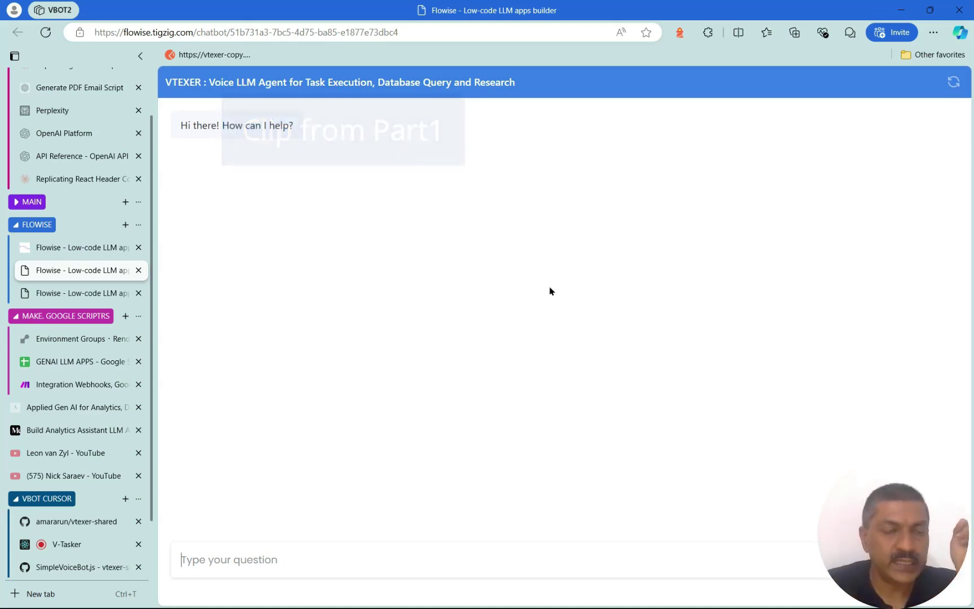
# - Look over the vtexer-shared GitHub repository and the V-Tasker web app's analyst team, voice input and response sections
pyautogui.click(101, 518)
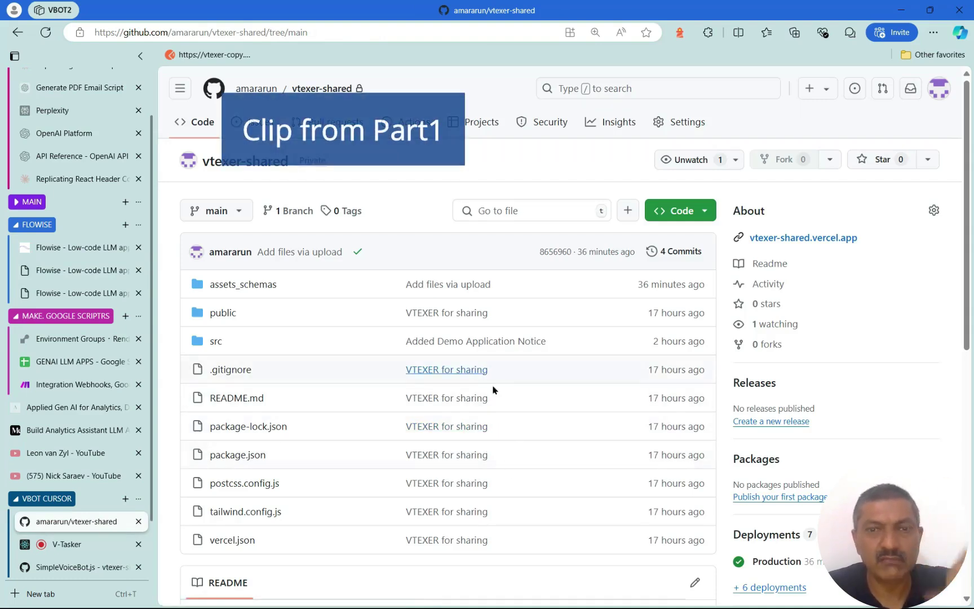
pyautogui.click(81, 543)
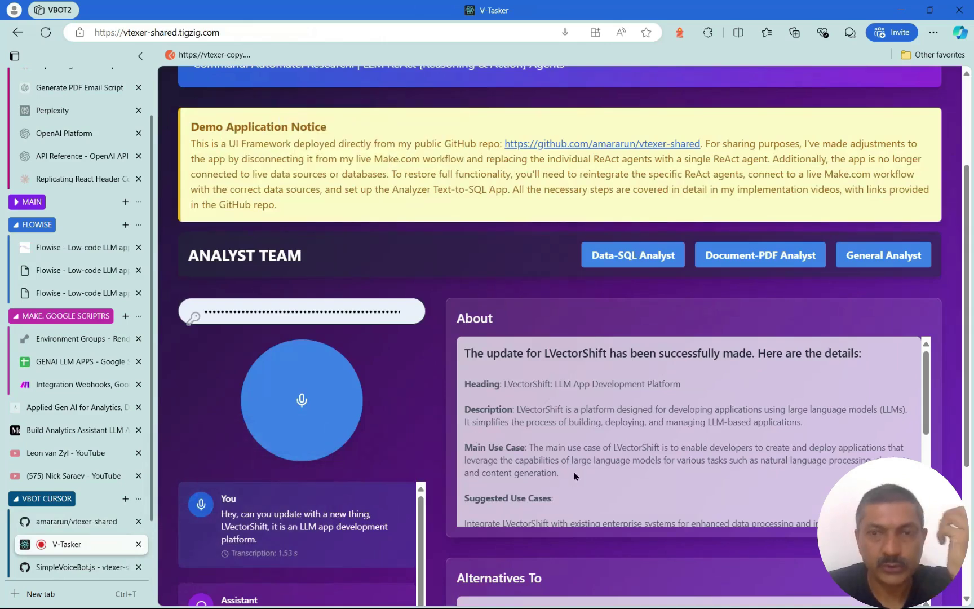
pyautogui.scroll(1, 575, 476)
pyautogui.scroll(-2, 575, 477)
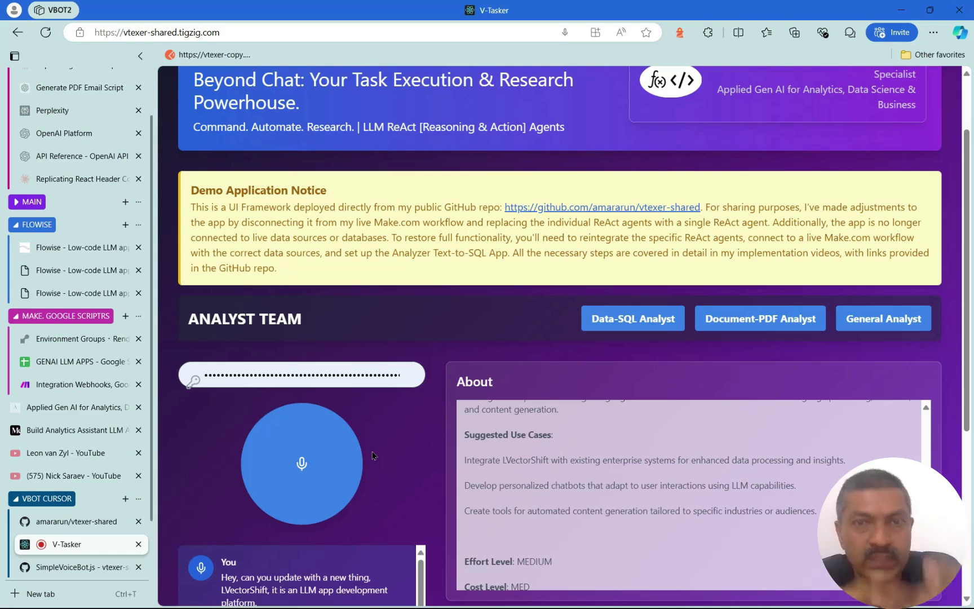
pyautogui.scroll(-2, 360, 367)
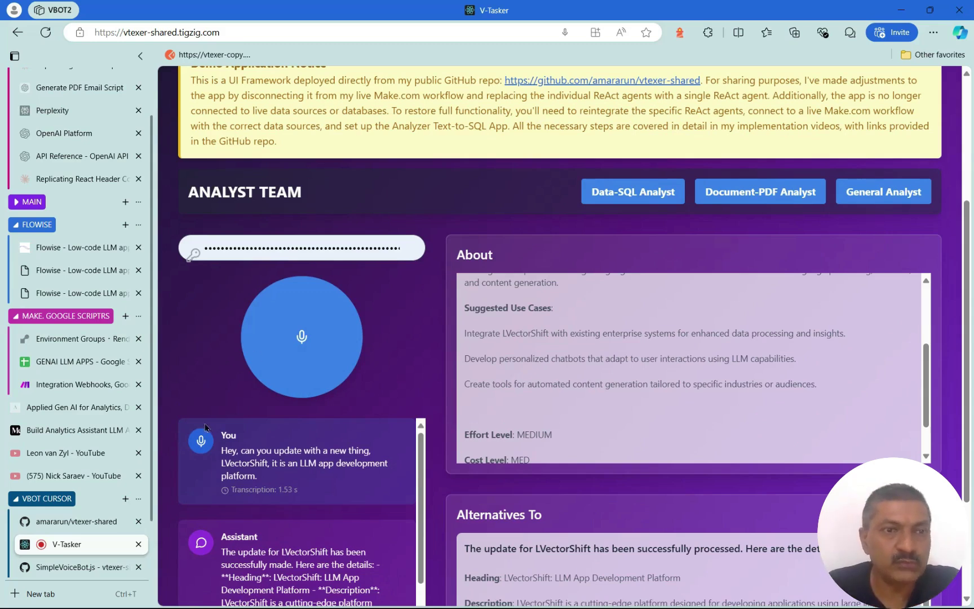
# - Switch to the TEST_LLAMPAPS chatflow in Flowise and copy the prediction API URL from its cURL code
pyautogui.click(79, 255)
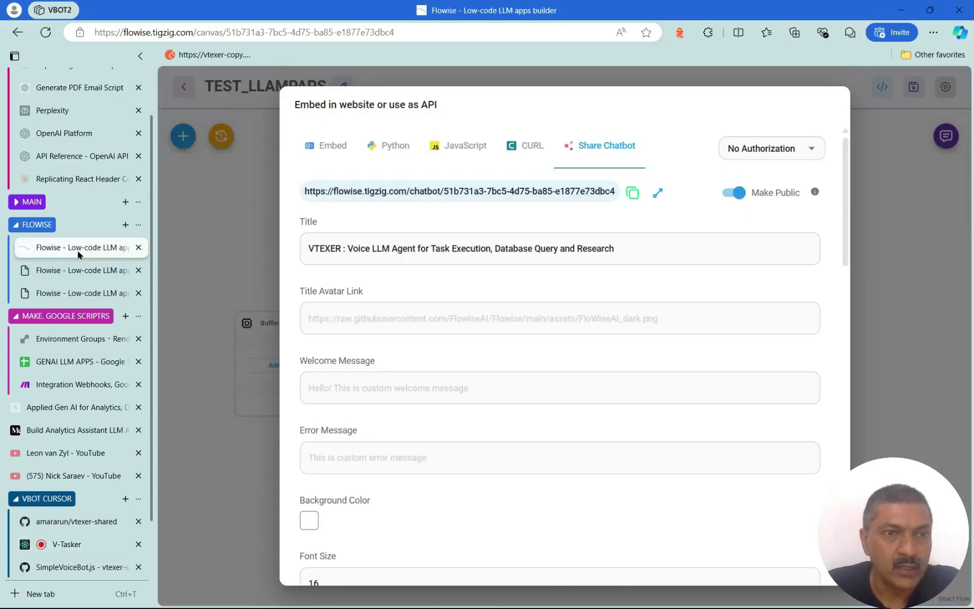
pyautogui.click(886, 224)
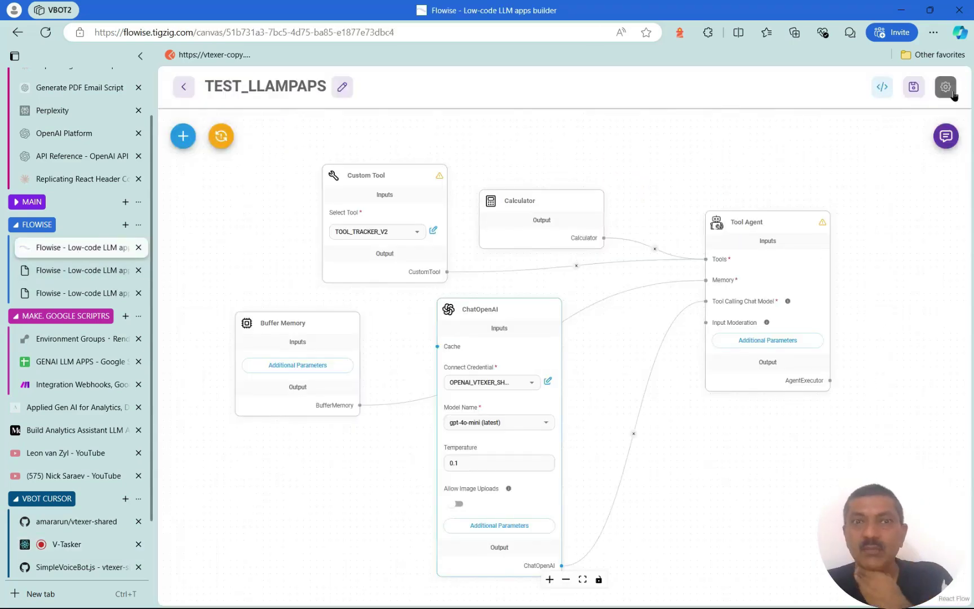
pyautogui.click(882, 87)
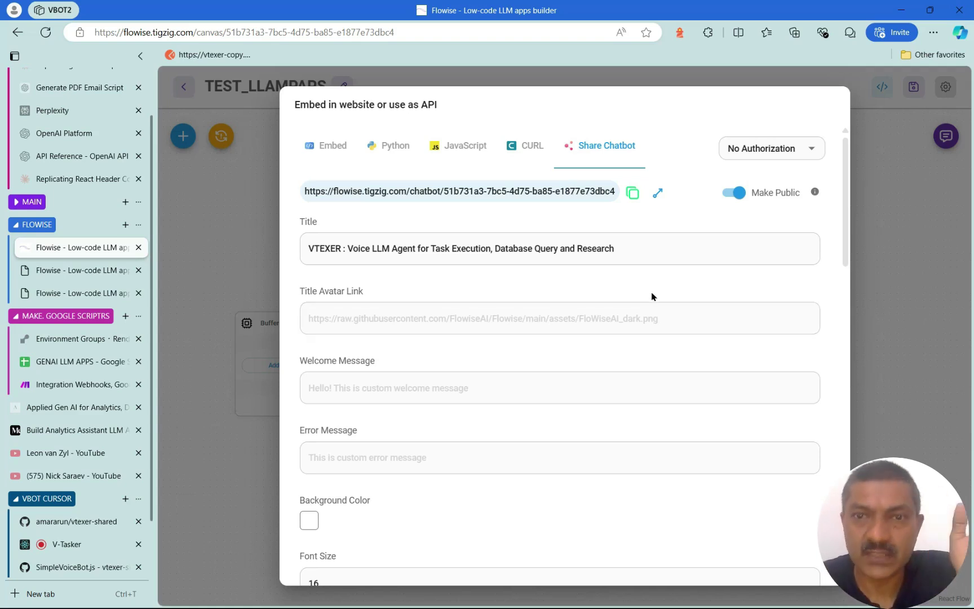
pyautogui.click(531, 154)
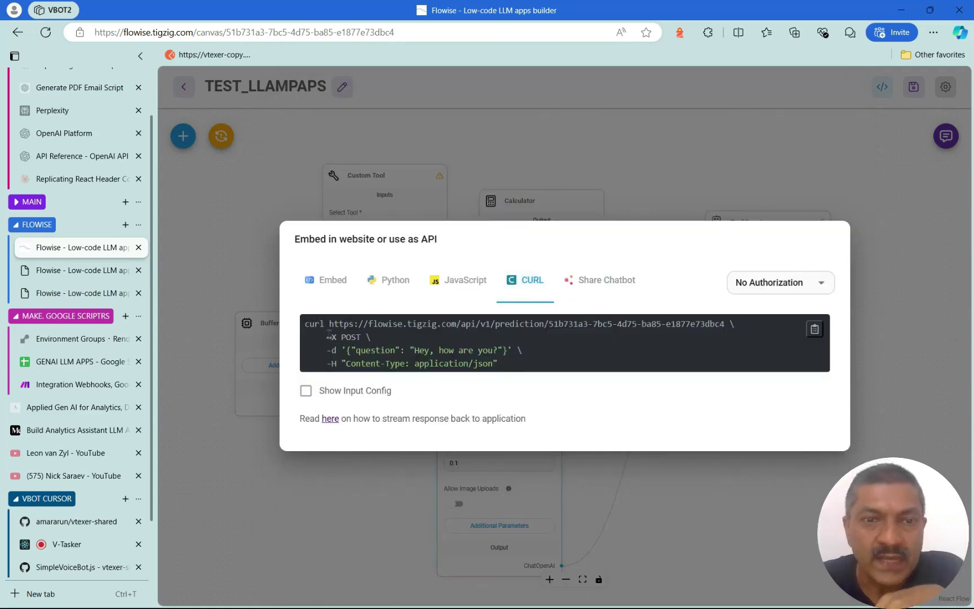
pyautogui.moveTo(331, 324); pyautogui.dragTo(726, 333)
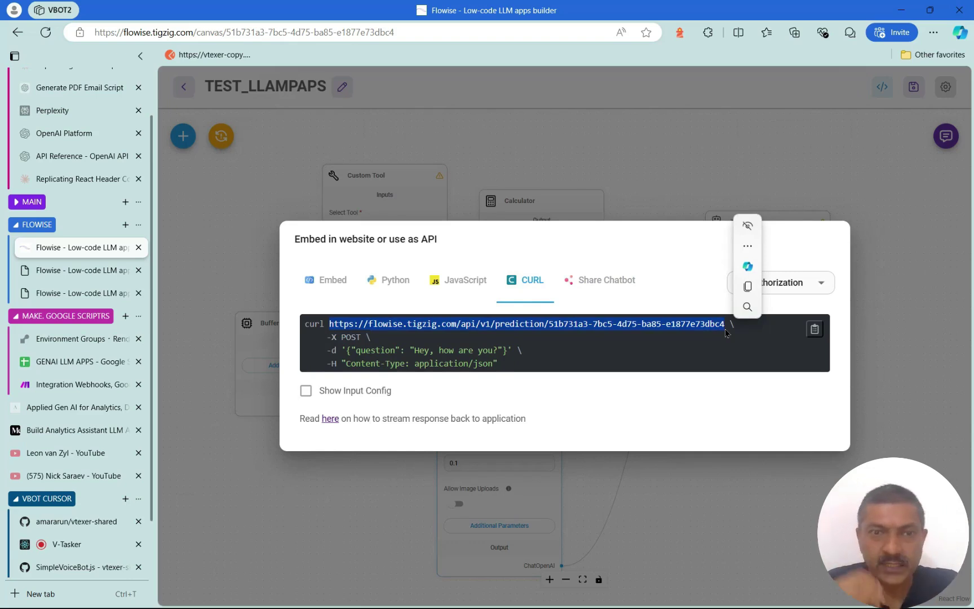
pyautogui.click(420, 338)
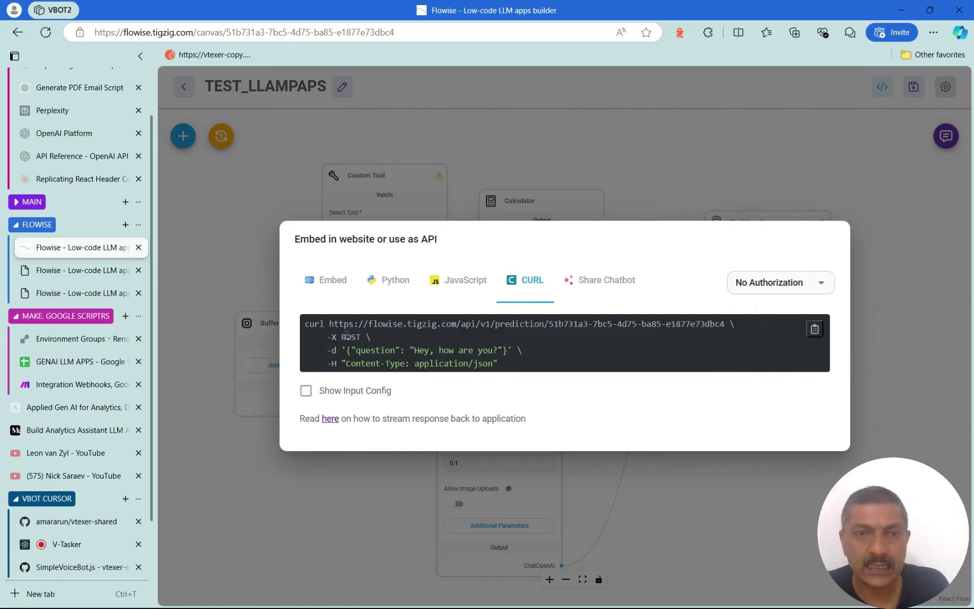
pyautogui.moveTo(348, 327); pyautogui.dragTo(728, 330)
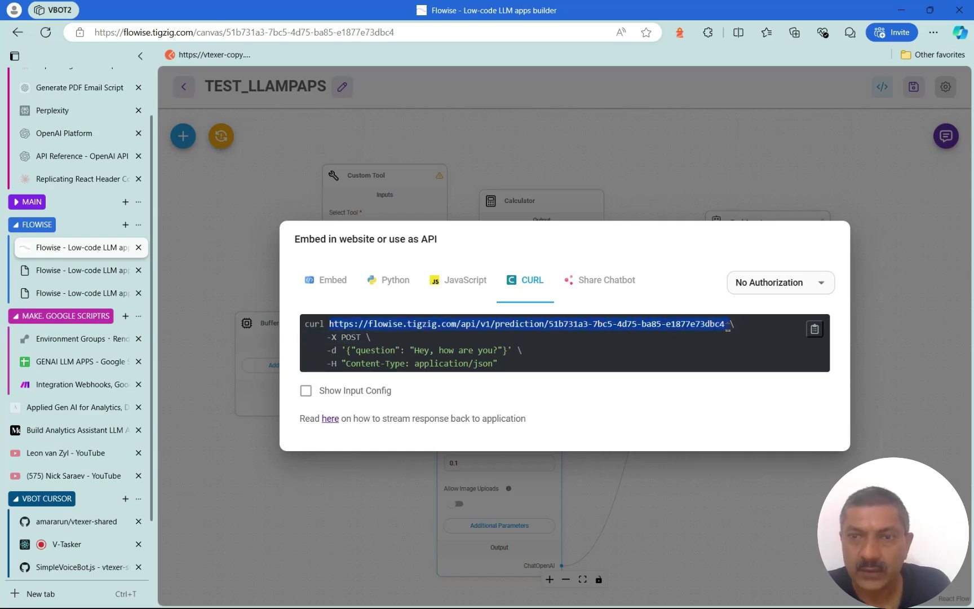
pyautogui.hotkey('ctrl', 'c')
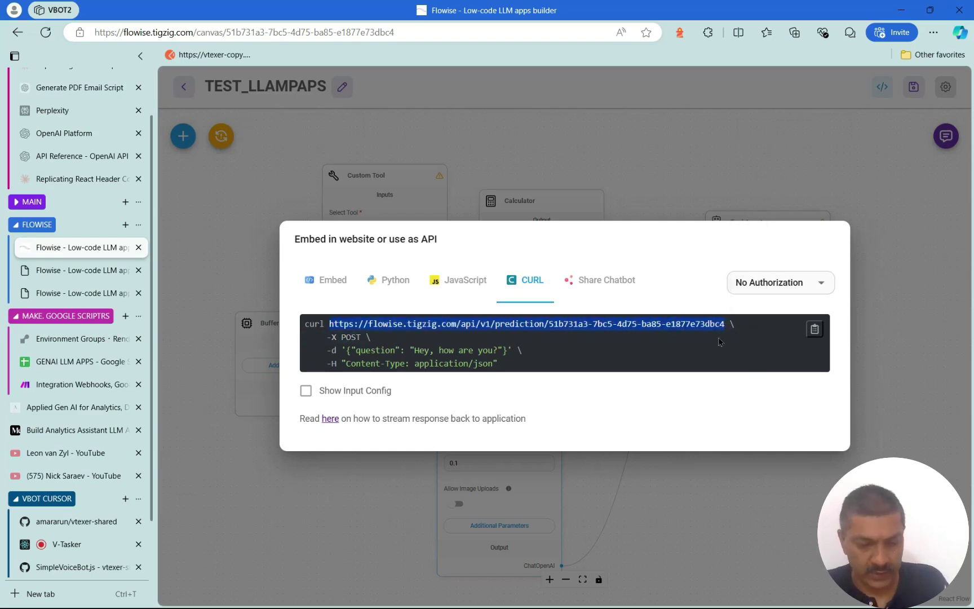
pyautogui.press('Escape')
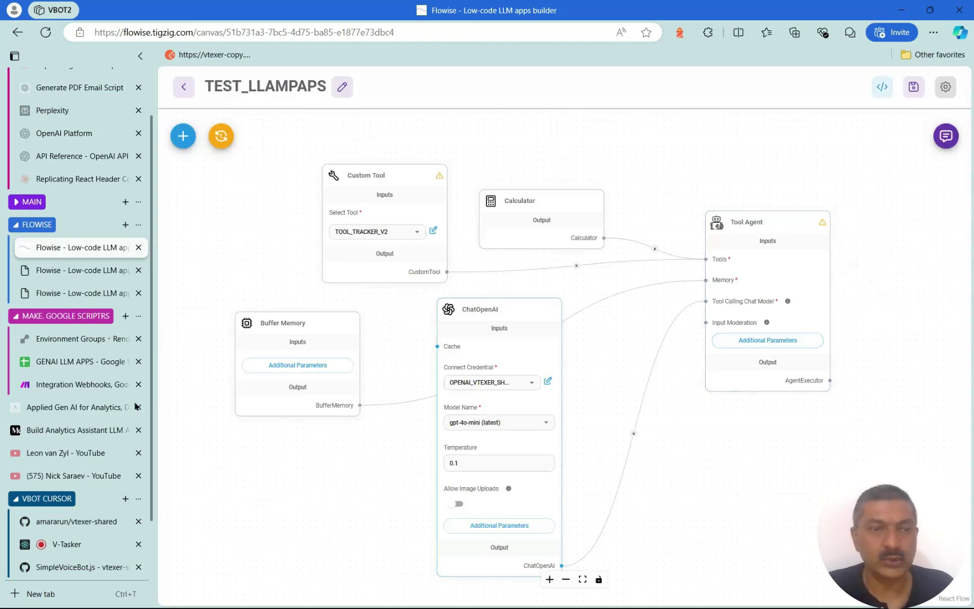
# - Switch to the vtexer-shared codespace and stop the running development server
pyautogui.click(63, 521)
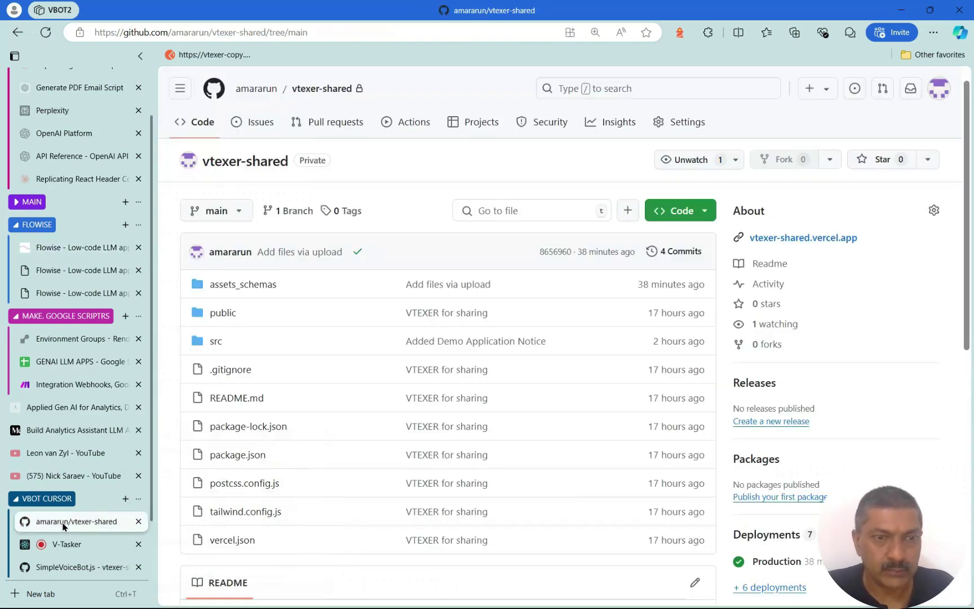
pyautogui.scroll(-1, 79, 526)
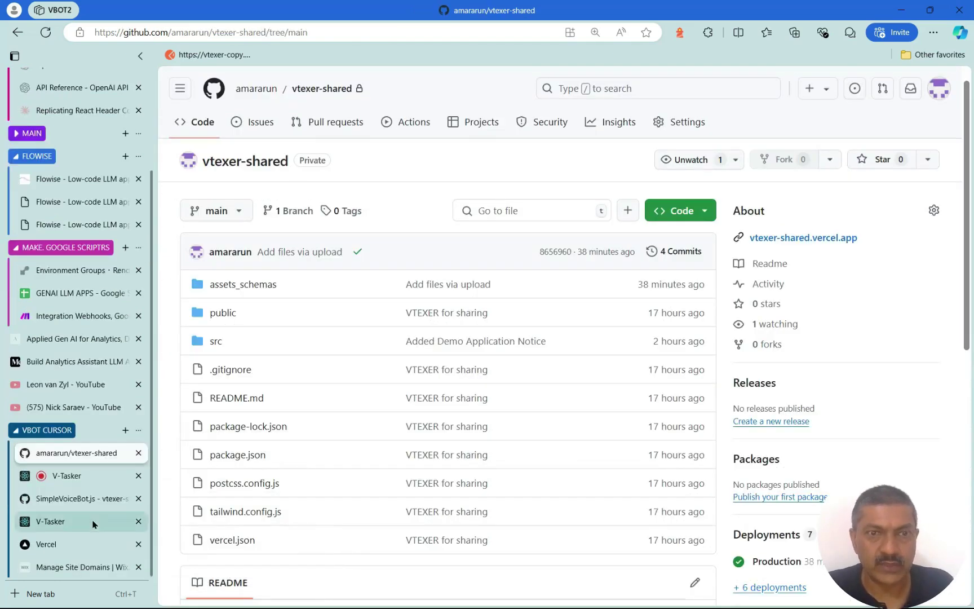
pyautogui.click(79, 498)
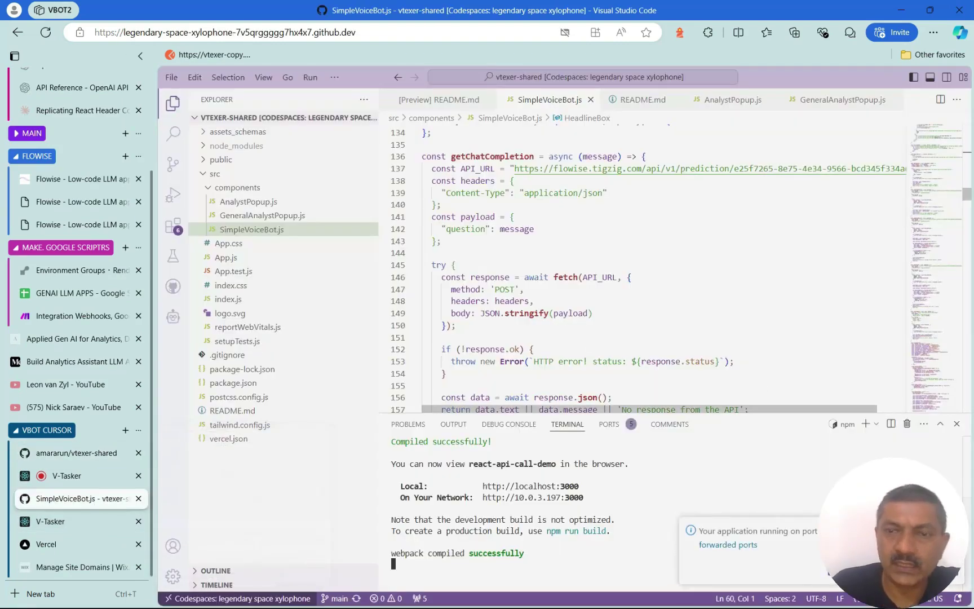
pyautogui.hotkey('ctrl', 'c')
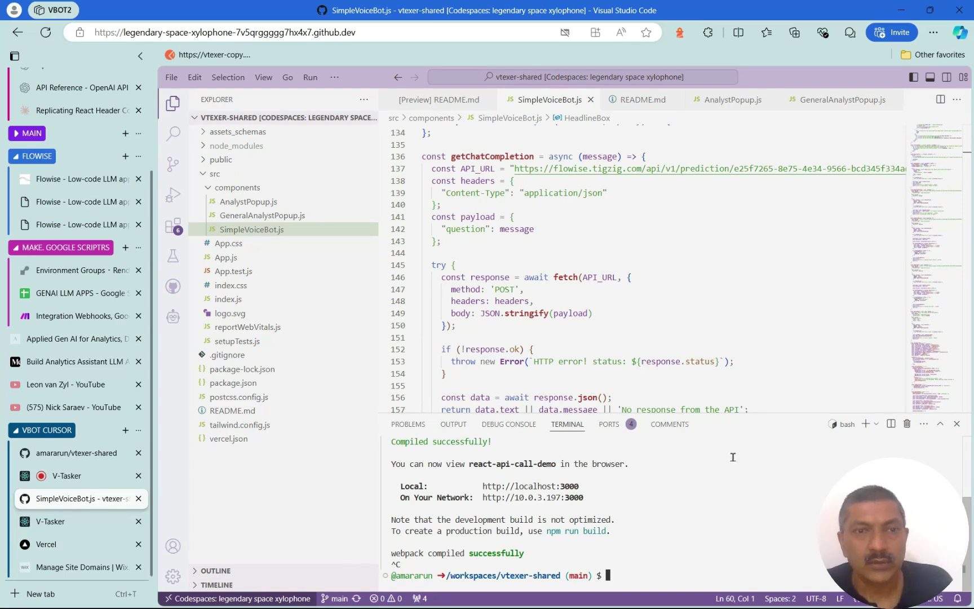
# - Look over the AnalystPopup.js, GeneralAnalystPopup.js and SimpleVoiceBot.js component files and the Claude Dev assistant
pyautogui.click(249, 201)
pyautogui.click(254, 215)
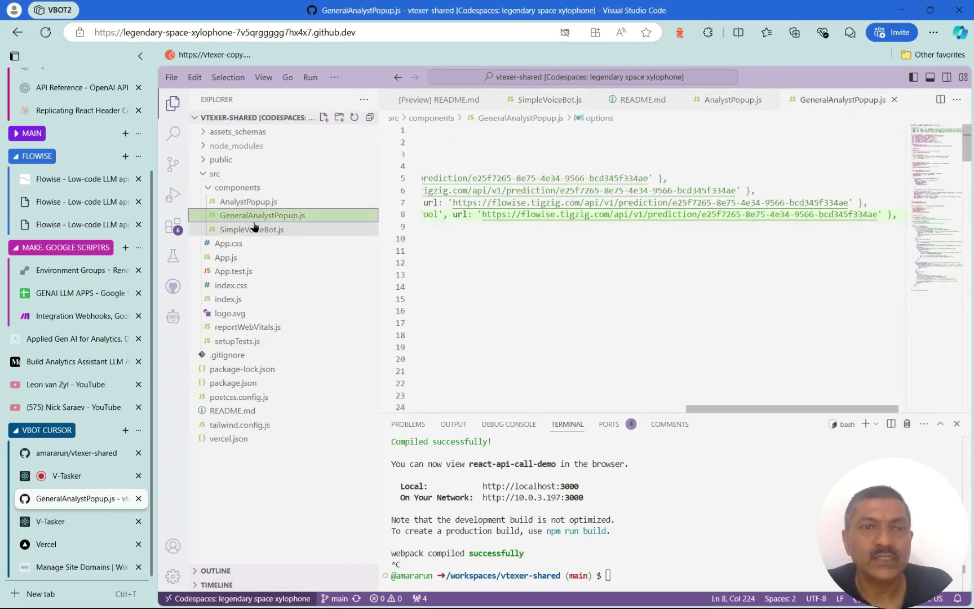
pyautogui.click(254, 228)
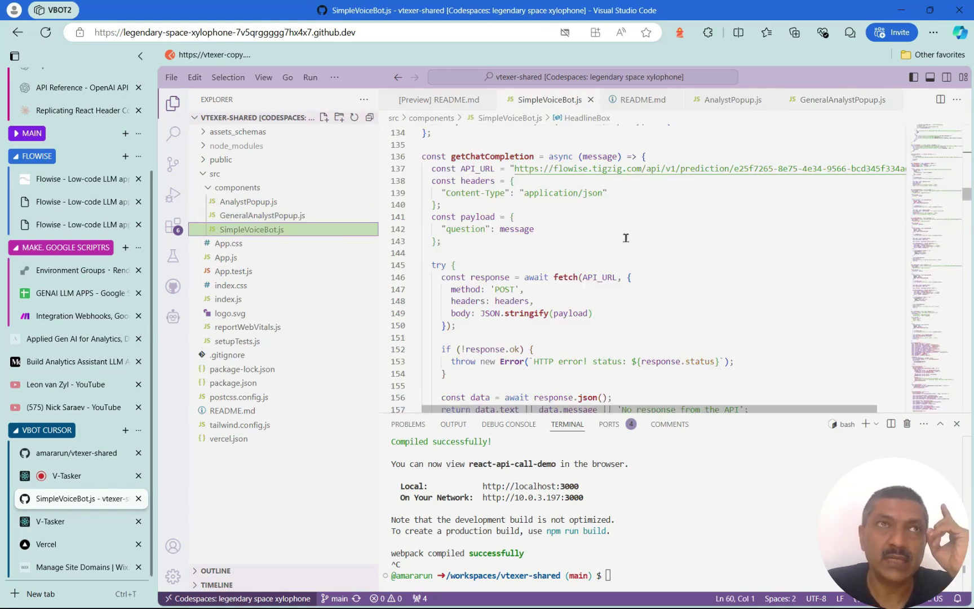
pyautogui.click(173, 317)
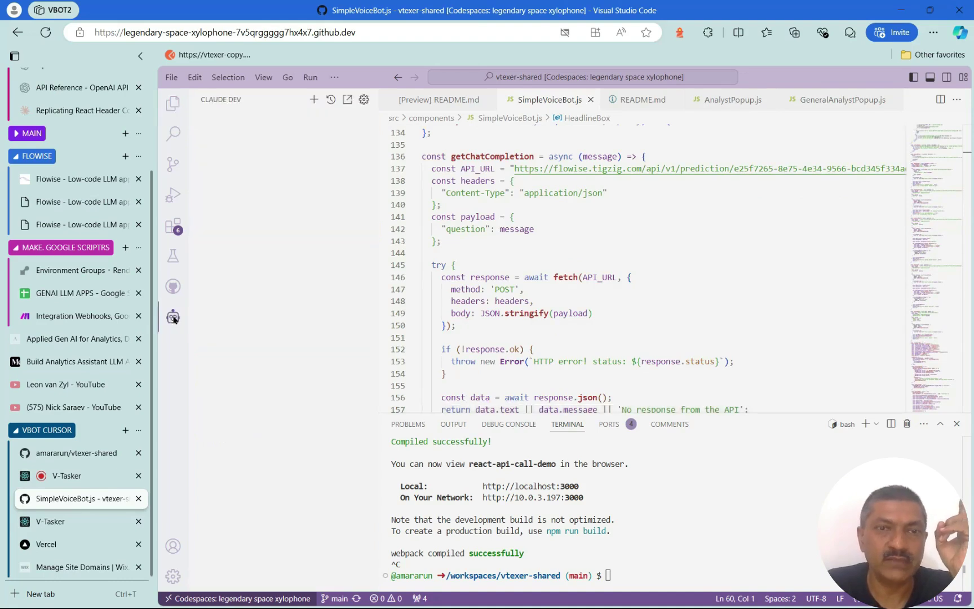
pyautogui.click(258, 581)
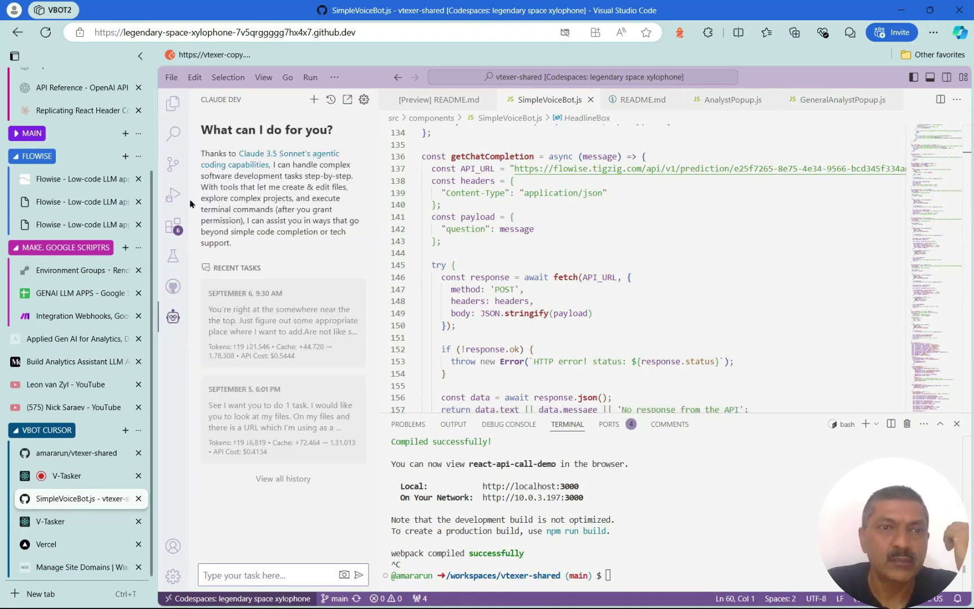
pyautogui.click(173, 103)
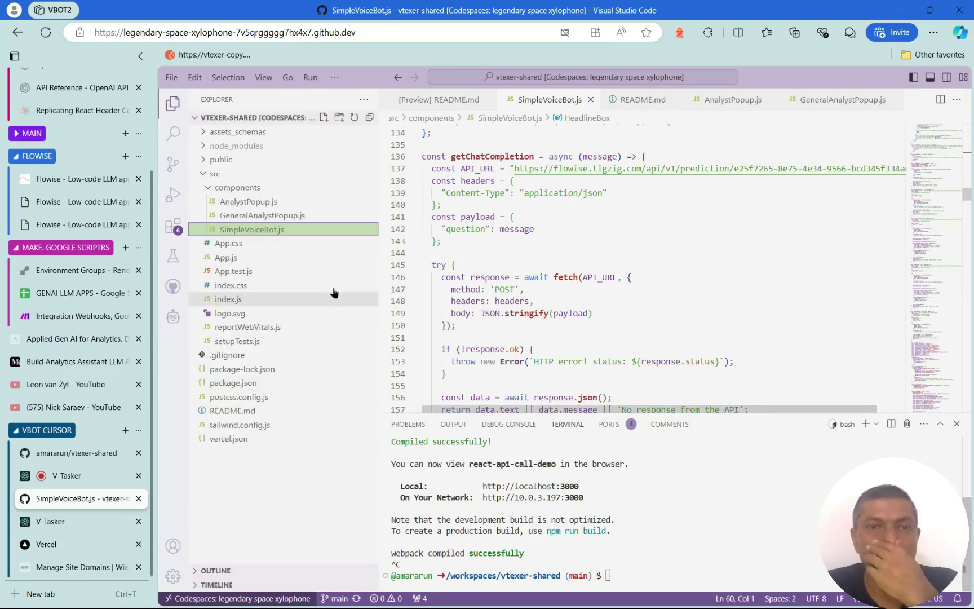
# - Find the API_URL constant in getChatCompletion of SimpleVoiceBot.js and place the text cursor at the start of its URL
pyautogui.click(598, 276)
pyautogui.click(562, 205)
pyautogui.scroll(20, 562, 207)
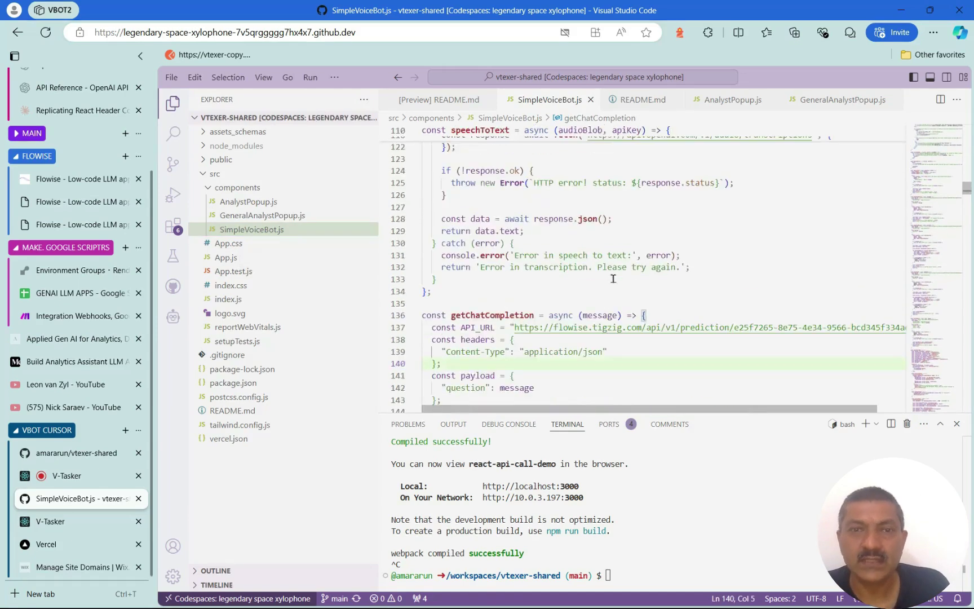
pyautogui.scroll(-20, 562, 207)
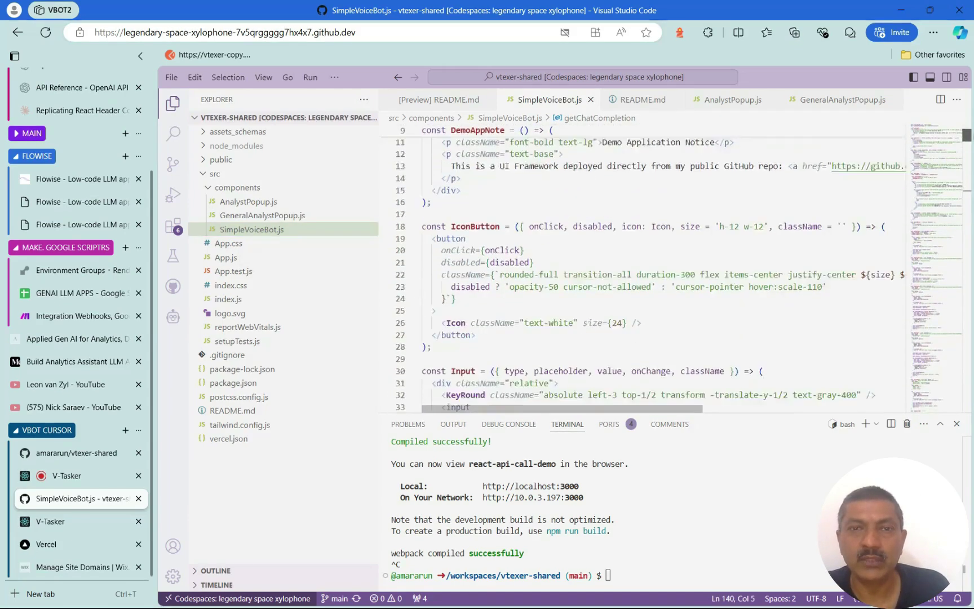
pyautogui.scroll(-9, 562, 207)
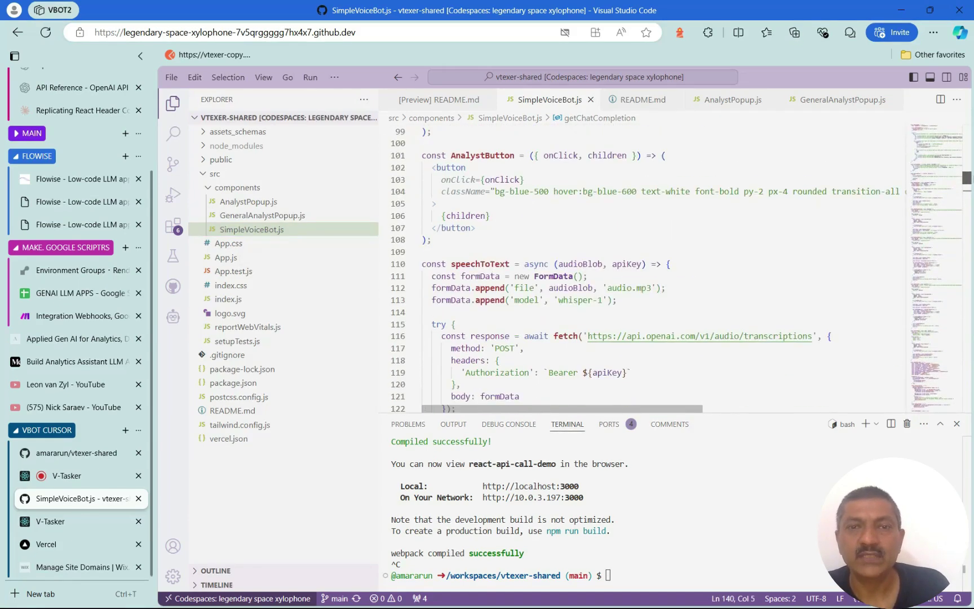
pyautogui.scroll(4, 562, 207)
pyautogui.scroll(-11, 562, 207)
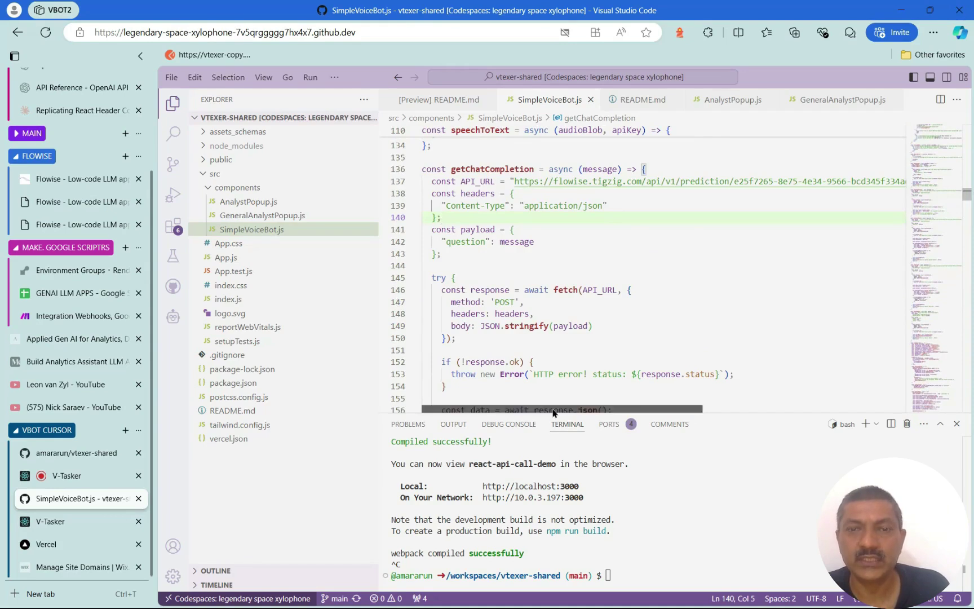
pyautogui.hscroll(3, 511, 189)
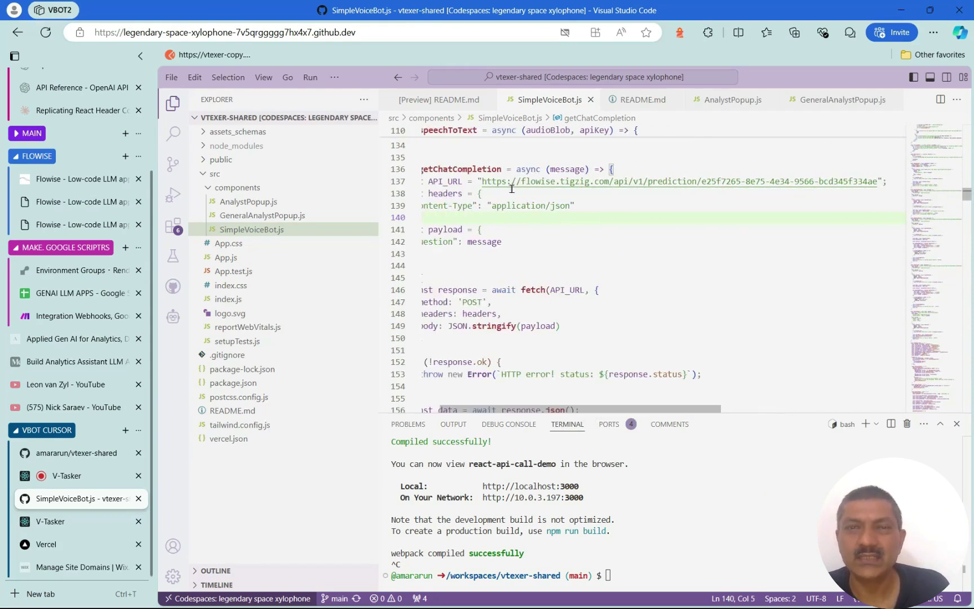
pyautogui.click(483, 182)
pyautogui.hotkey('shift', 'alt', 'Right')
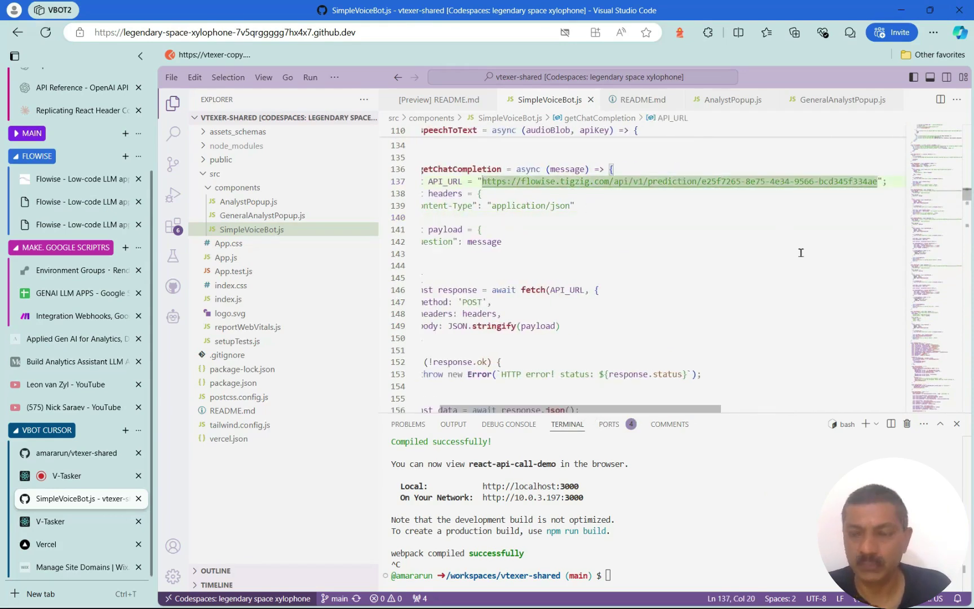
pyautogui.scroll(1, 801, 253)
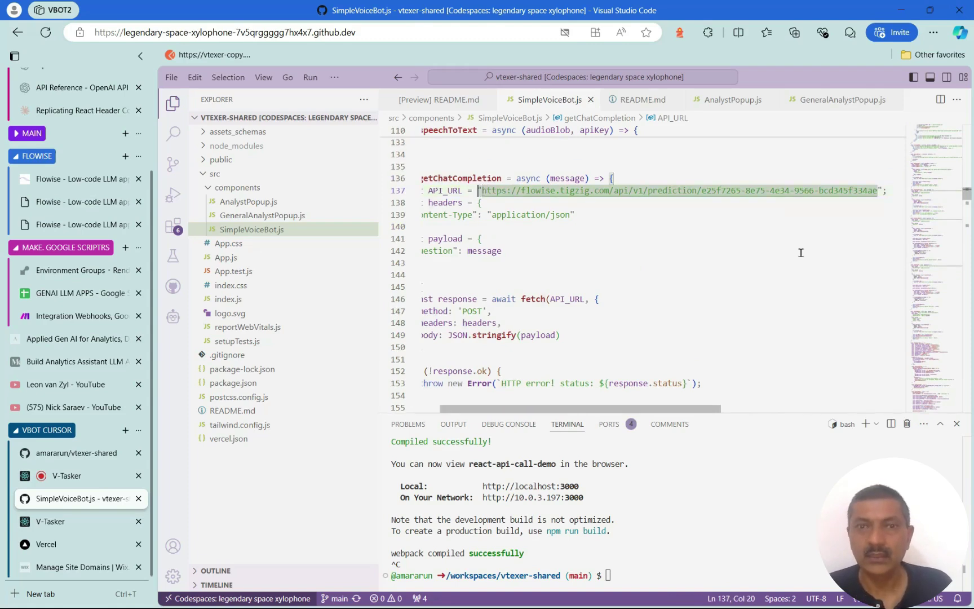
pyautogui.press('Escape')
pyautogui.hotkey('shift', 'alt', 'Right')
pyautogui.hotkey('shift', 'alt', 'Left')
pyautogui.hotkey('shift', 'alt', 'Right')
pyautogui.hotkey('shift', 'alt', 'Left')
pyautogui.hotkey('shift', 'alt', 'Right')
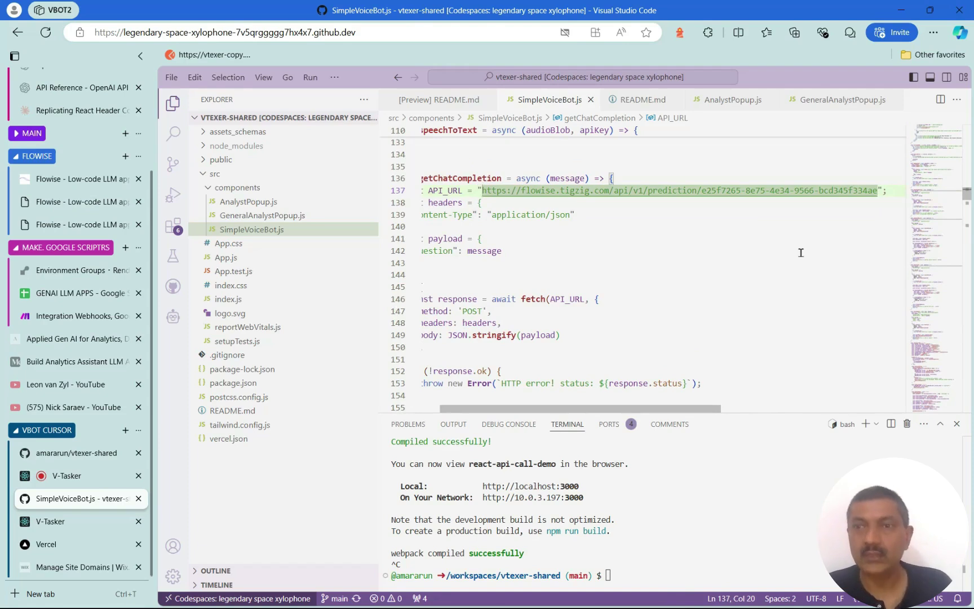
pyautogui.hotkey('ctrl', 'v')
pyautogui.hotkey('ctrl', 'z')
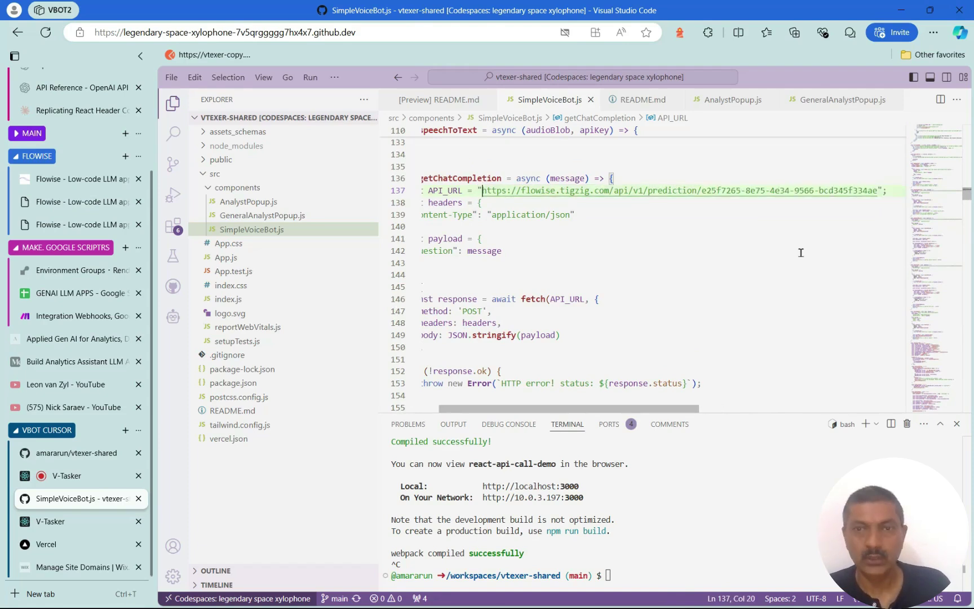
# - Replace the URL in the API_URL constant with the copied Flowise prediction URL
pyautogui.hotkey('ctrl', 'shift', 'Right')
pyautogui.hotkey('ctrl', 'shift', 'Right')
pyautogui.hotkey('ctrl', 'shift', 'Right')
pyautogui.hotkey('ctrl', 'shift', 'Right')
pyautogui.hotkey('ctrl', 'shift', 'Right')
pyautogui.hotkey('ctrl', 'shift', 'Right')
pyautogui.hotkey('ctrl', 'shift', 'Right')
pyautogui.hotkey('ctrl', 'shift', 'Right')
pyautogui.hotkey('ctrl', 'shift', 'Right')
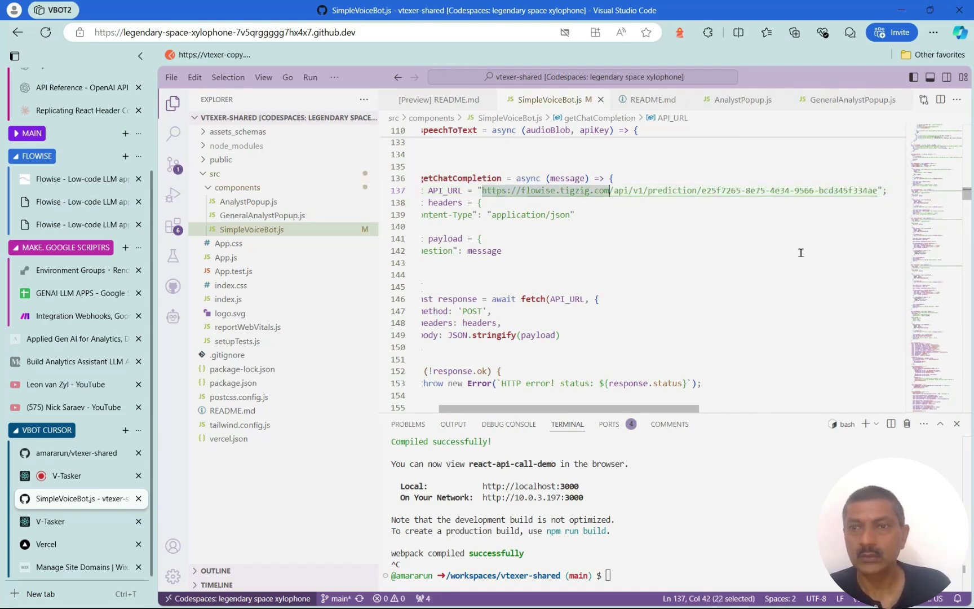
pyautogui.hotkey('ctrl', 'shift', 'Right')
pyautogui.hotkey('ctrl', 'shift', 'Right')
pyautogui.hotkey('ctrl', 'shift', 'Right')
pyautogui.hotkey('ctrl', 'shift', 'Right')
pyautogui.hotkey('ctrl', 'shift', 'Right')
pyautogui.hotkey('ctrl', 'shift', 'Right')
pyautogui.hotkey('ctrl', 'shift', 'Right')
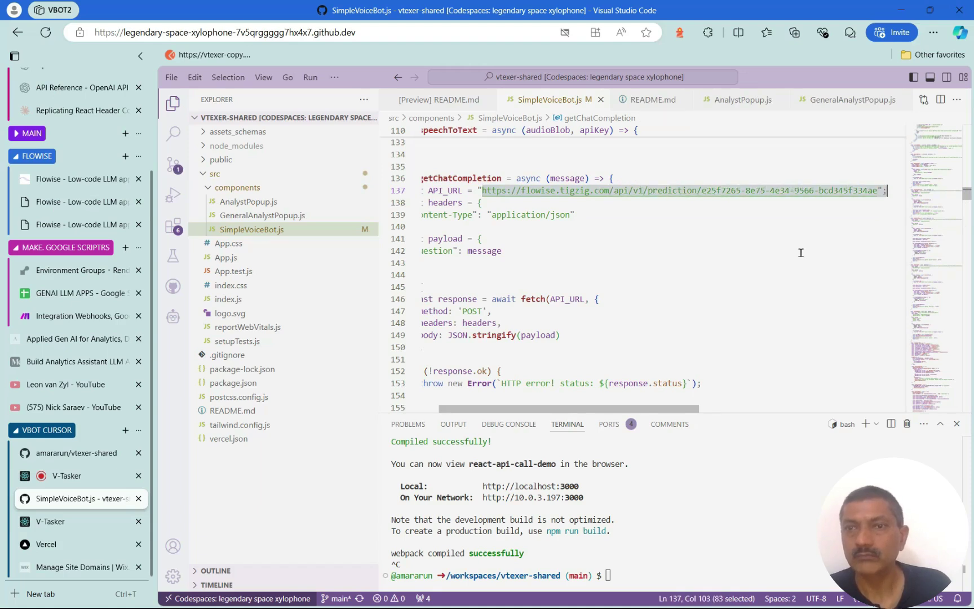
pyautogui.hotkey('ctrl', 'v')
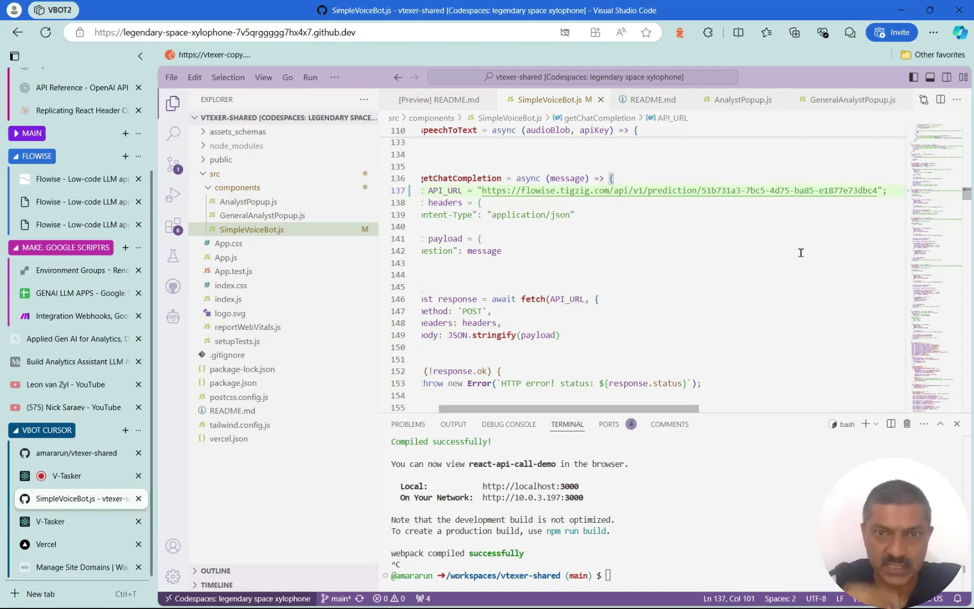
# - Start the web app from the codespace terminal with npm start
pyautogui.click(620, 280)
pyautogui.click(630, 577)
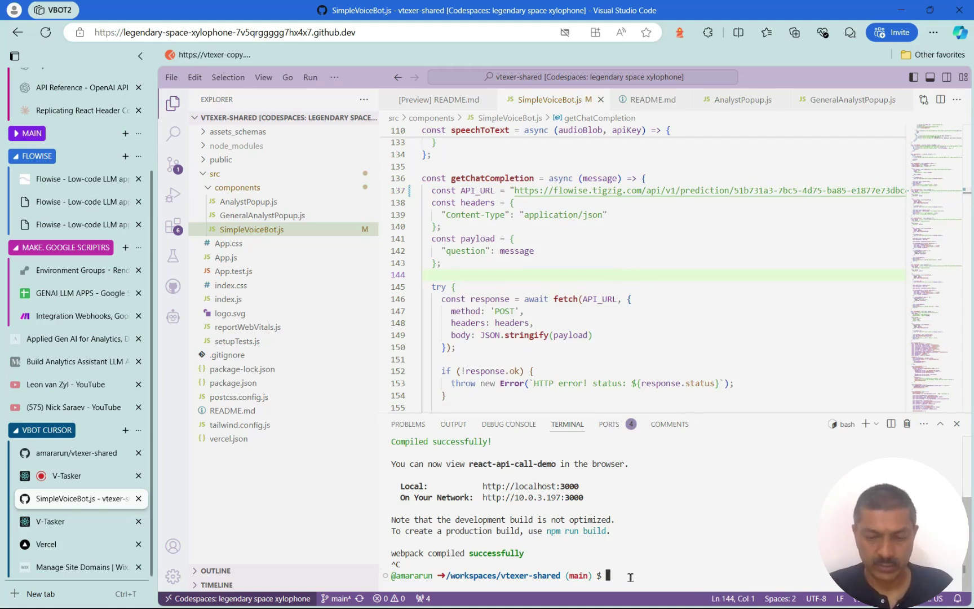
pyautogui.write('npm start')
pyautogui.press('Return')
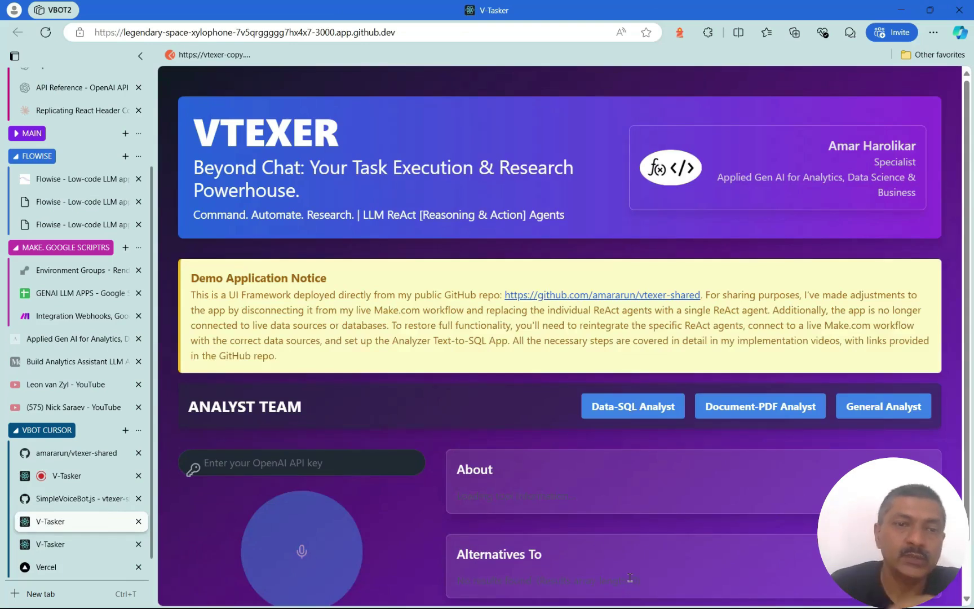
# - Check the GENAI LLM APPS spreadsheet, and fill in the OpenAI API key in the V-Tasker app
pyautogui.click(63, 294)
pyautogui.click(509, 485)
pyautogui.click(235, 399)
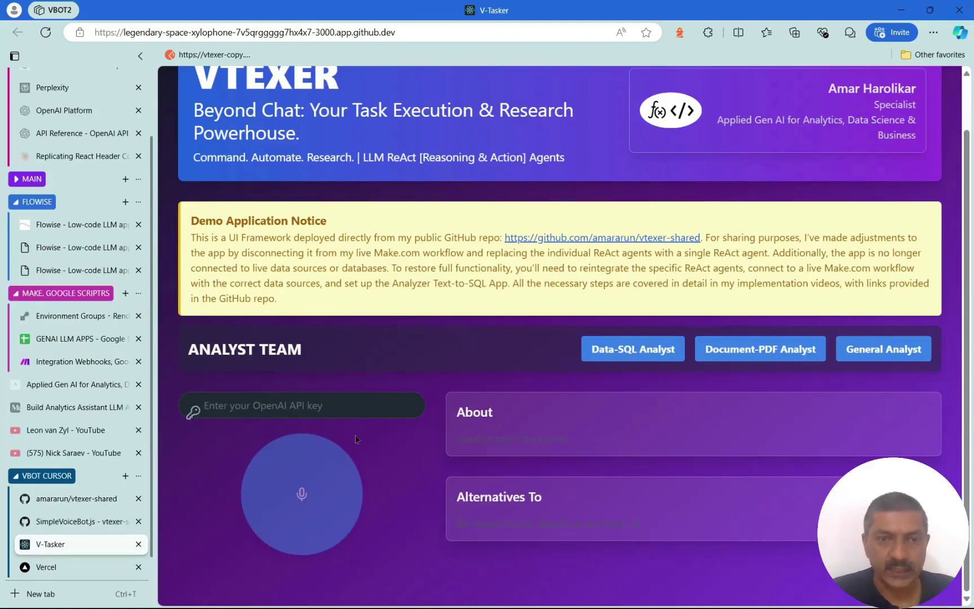
pyautogui.click(320, 405)
pyautogui.click(349, 454)
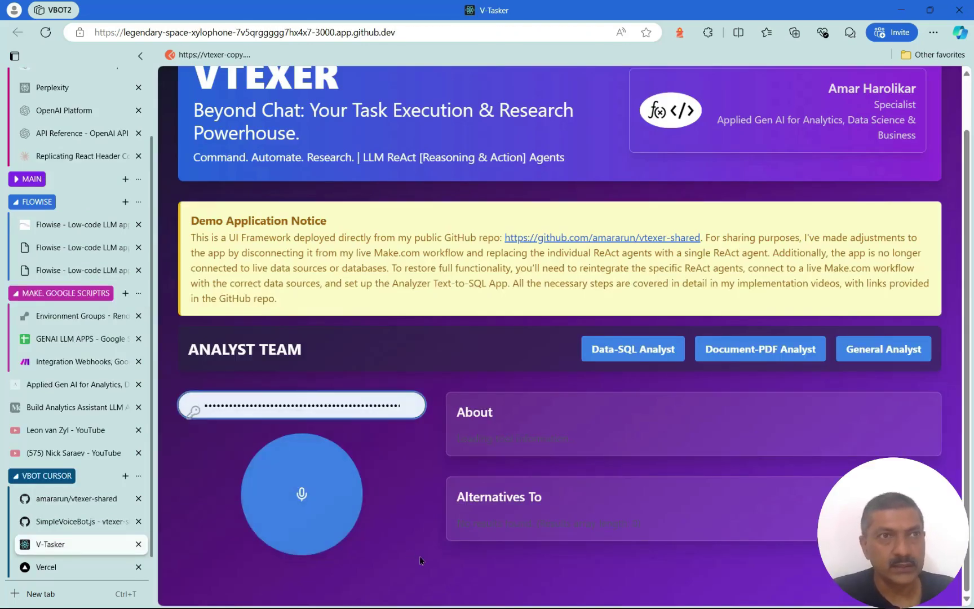
# - Record and send a voice request in the V-Tasker app
pyautogui.click(301, 494)
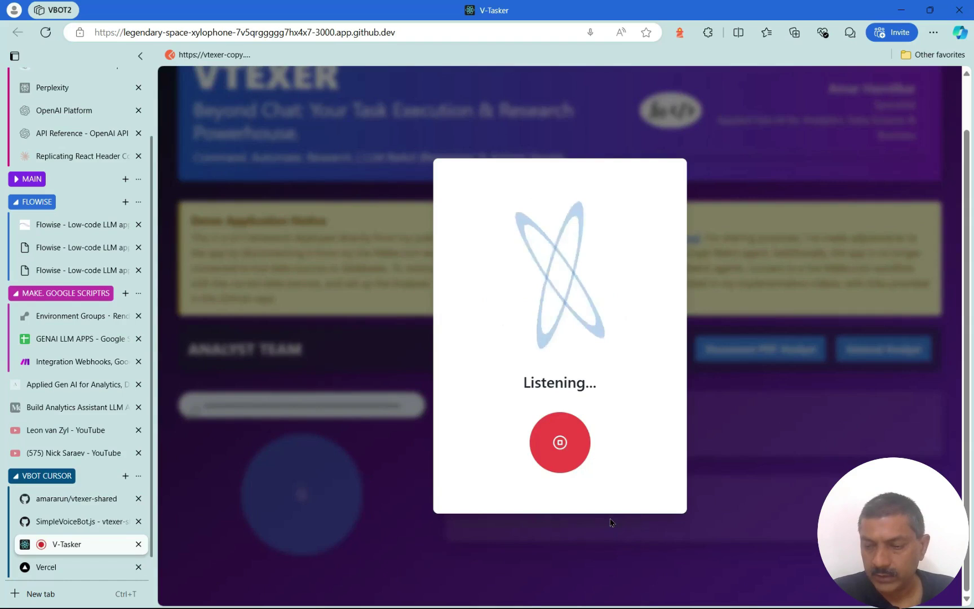
pyautogui.click(557, 456)
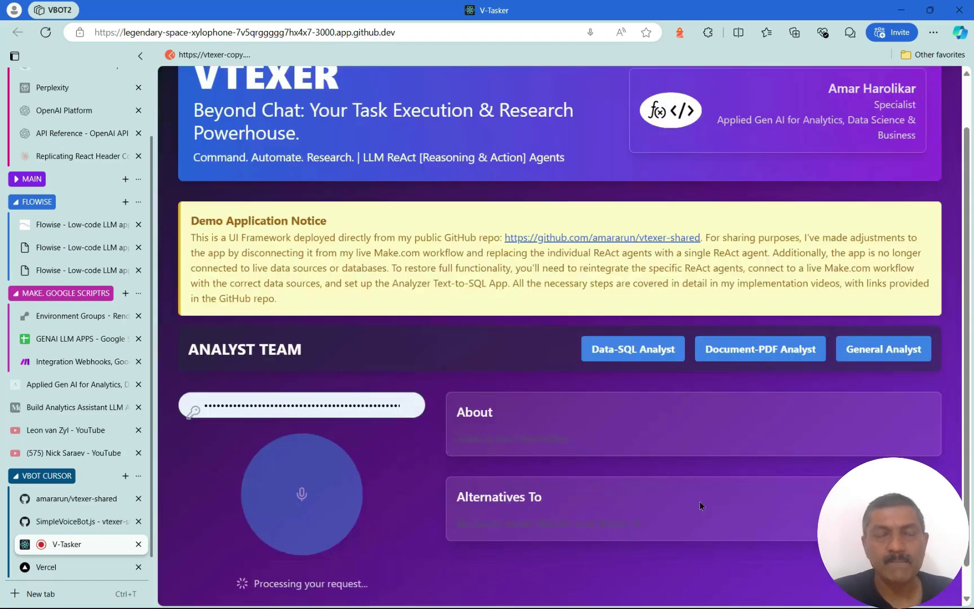
pyautogui.scroll(-1, 699, 496)
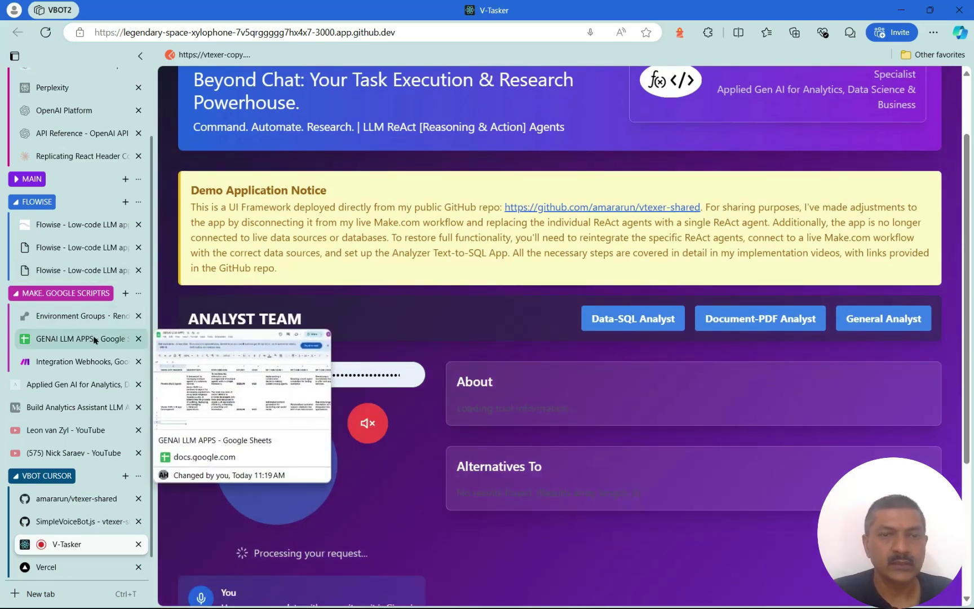
# - Check the app rows on Sheet2 of the GENAI LLM APPS spreadsheet, comparing rows 3 and 4
pyautogui.click(73, 338)
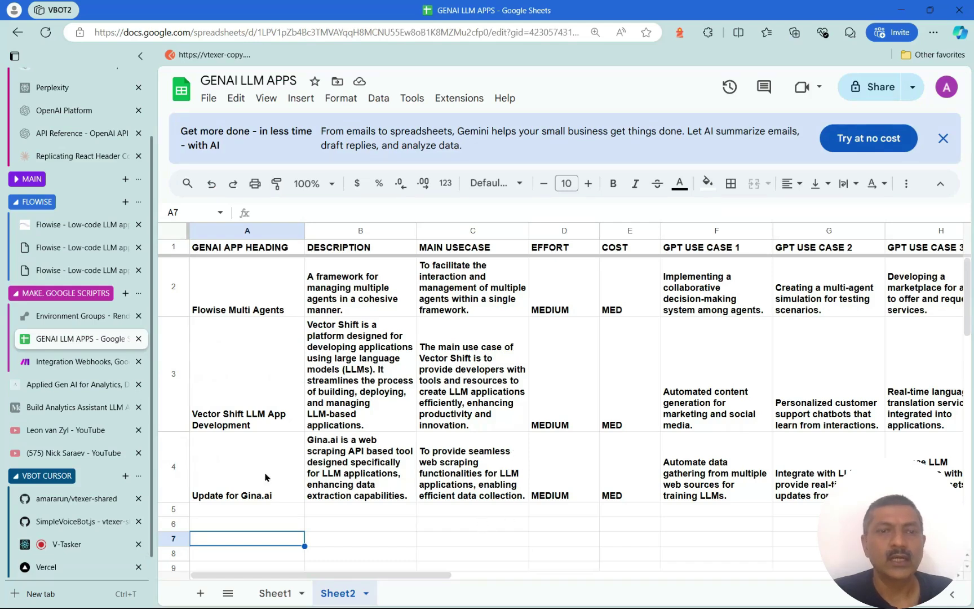
pyautogui.click(265, 477)
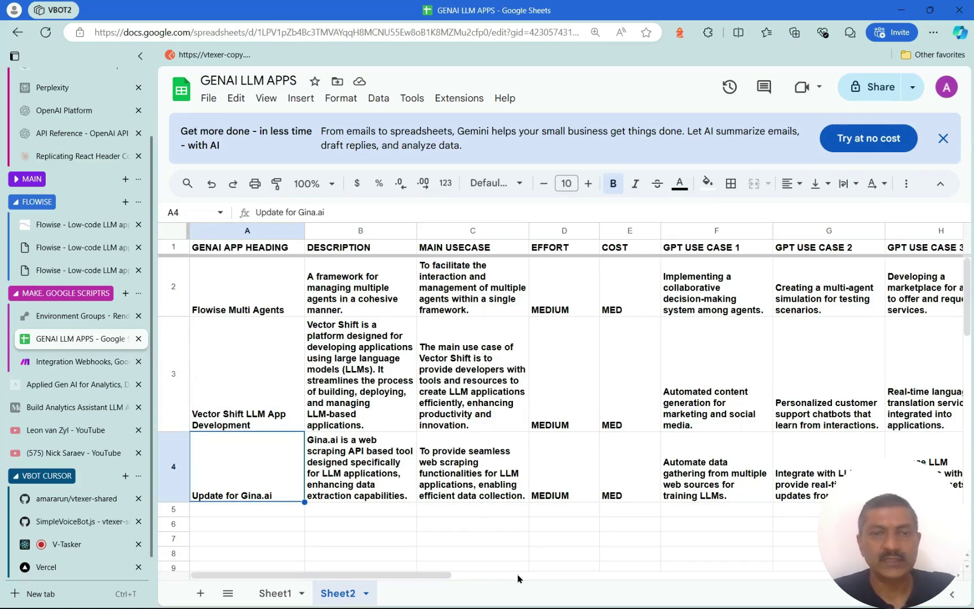
pyautogui.click(246, 375)
pyautogui.click(252, 474)
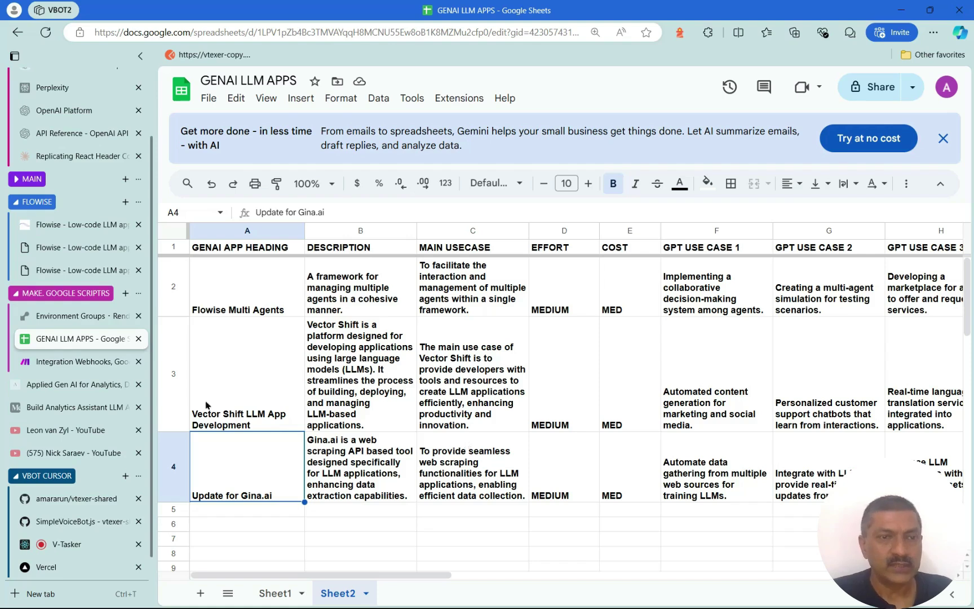
# - Review the vtexer-shared GitHub repository, and stop the development server in its codespace
pyautogui.click(80, 525)
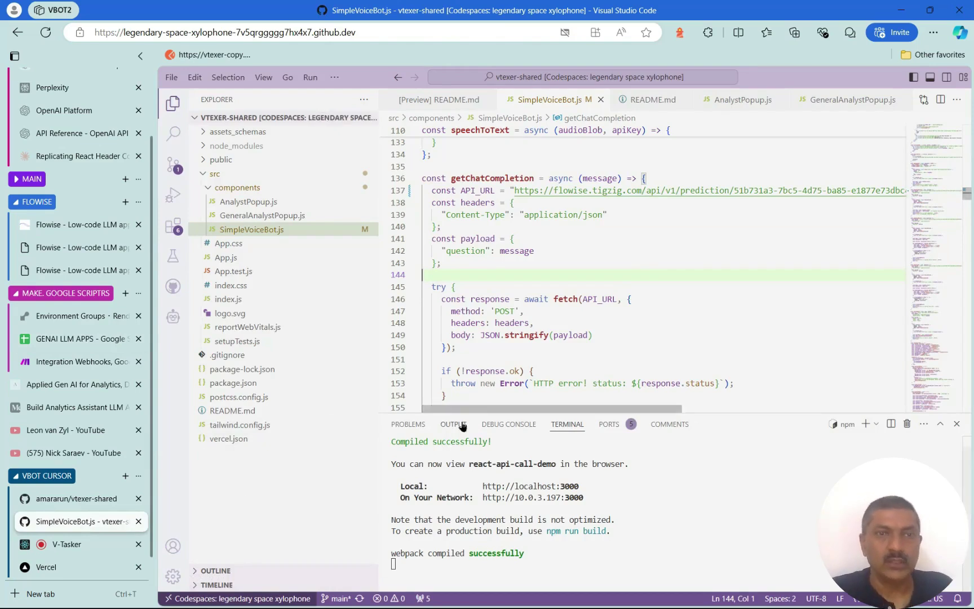
pyautogui.click(76, 498)
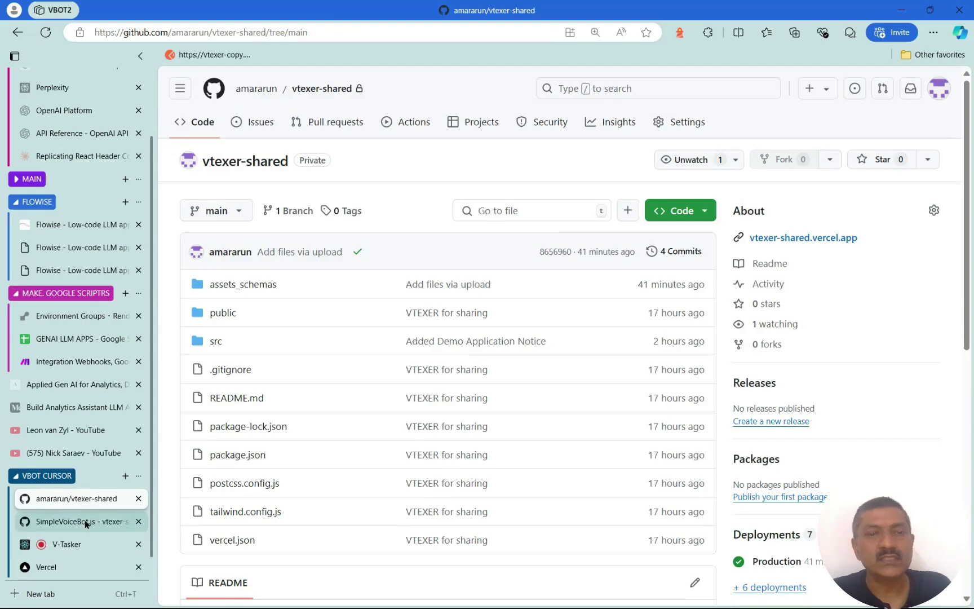
pyautogui.click(86, 523)
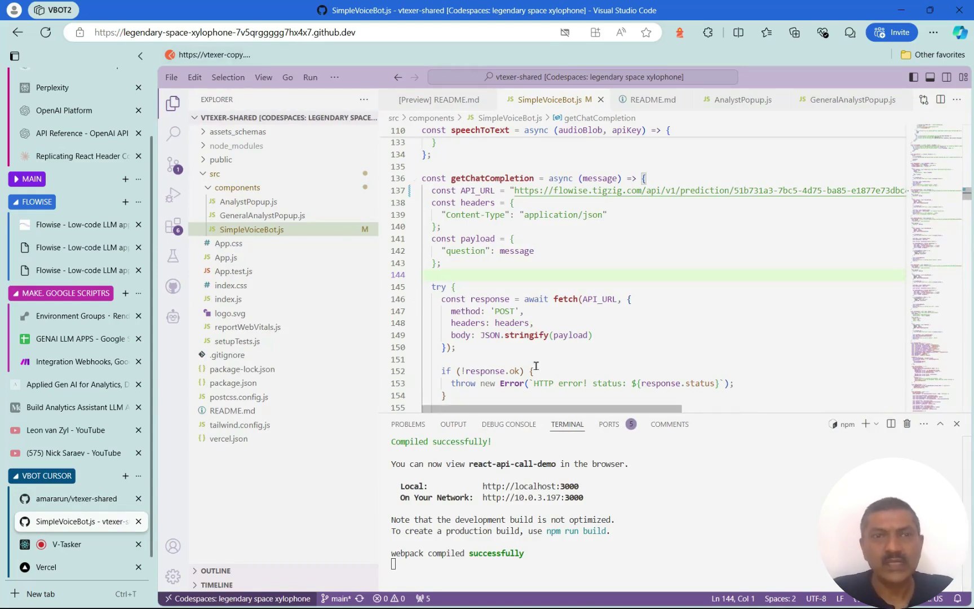
pyautogui.click(542, 345)
pyautogui.click(716, 544)
pyautogui.hotkey('ctrl', 'c')
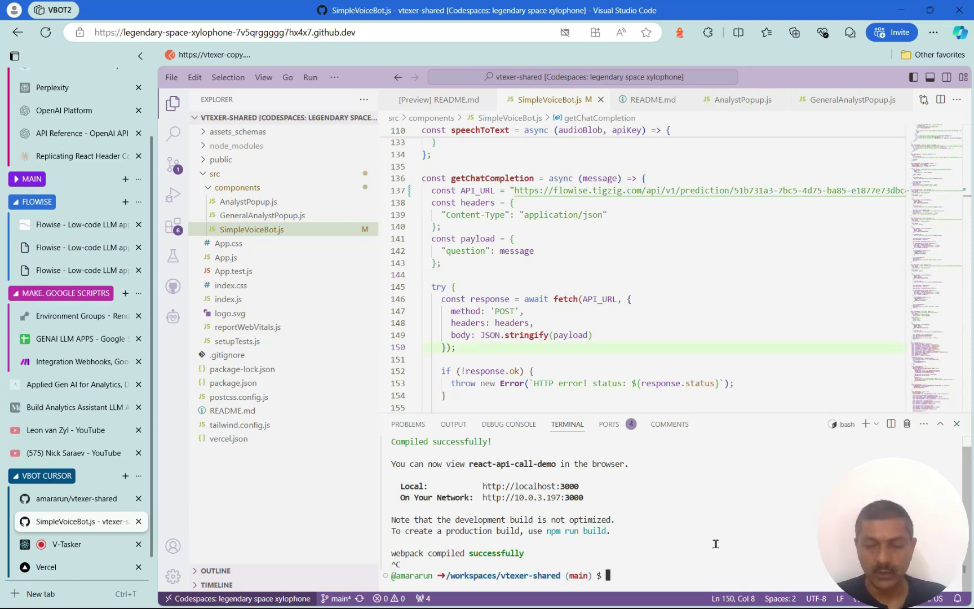
# - Commit the SimpleVoiceBot.js change in the codespace with the message "with updated url"
pyautogui.hotkey('ctrl', 'shift', 'p')
pyautogui.write('comm')
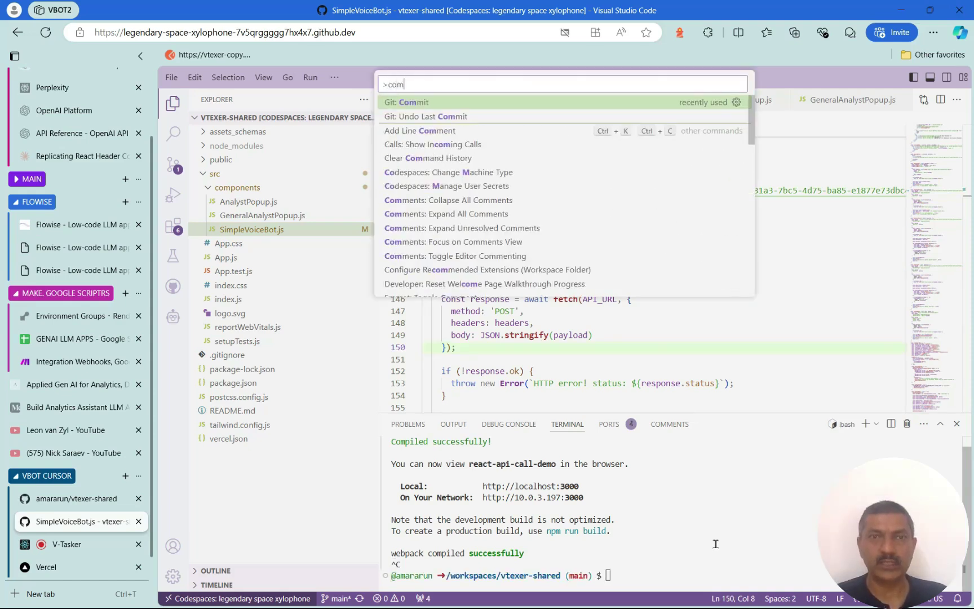
pyautogui.press('Return')
pyautogui.write('with updated url')
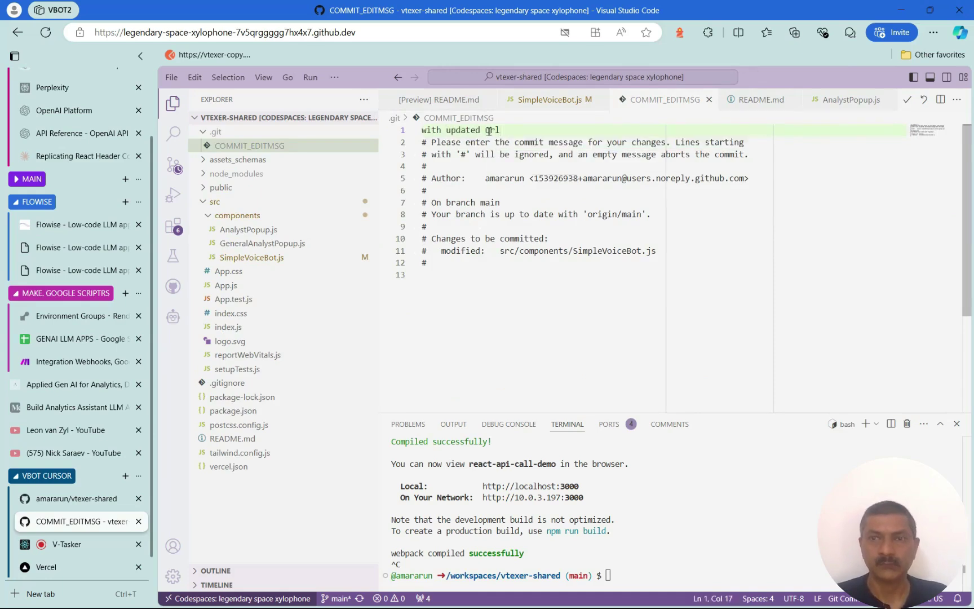
pyautogui.click(907, 100)
# - Push the commit to GitHub and check the refreshed vtexer-shared repository page
pyautogui.hotkey('ctrl', 'shift', 'p')
pyautogui.write('push')
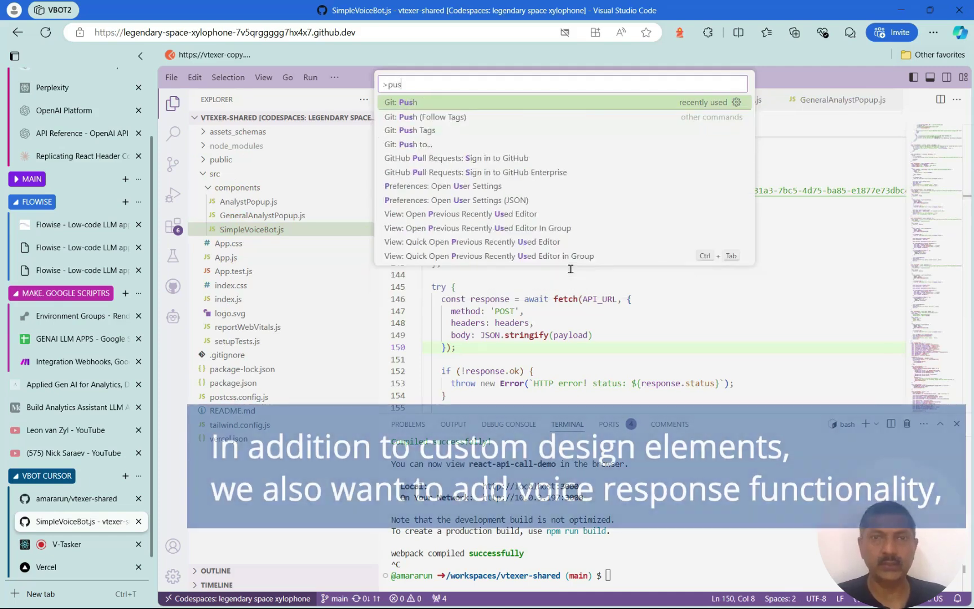
pyautogui.press('Return')
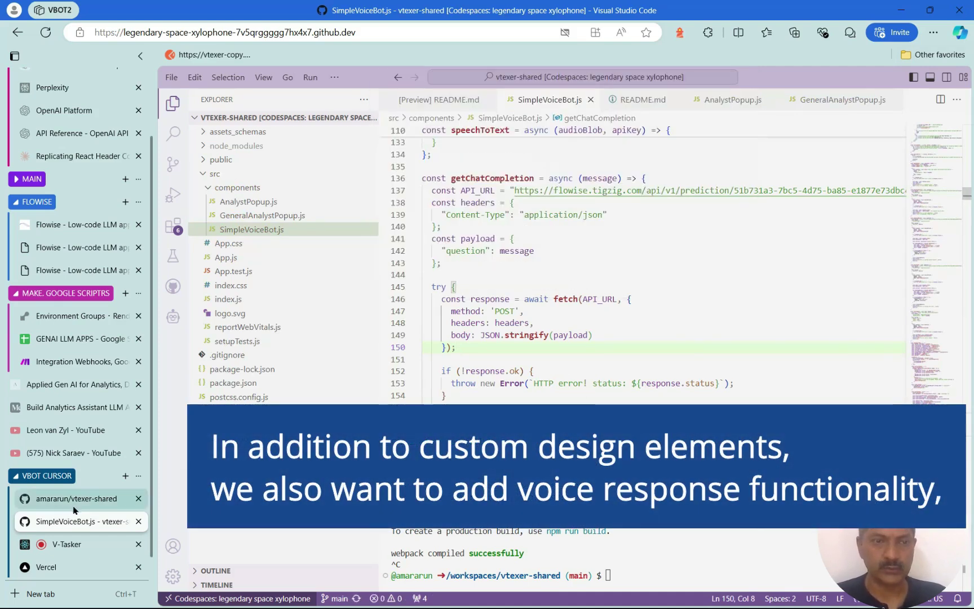
pyautogui.click(76, 499)
pyautogui.press('F5')
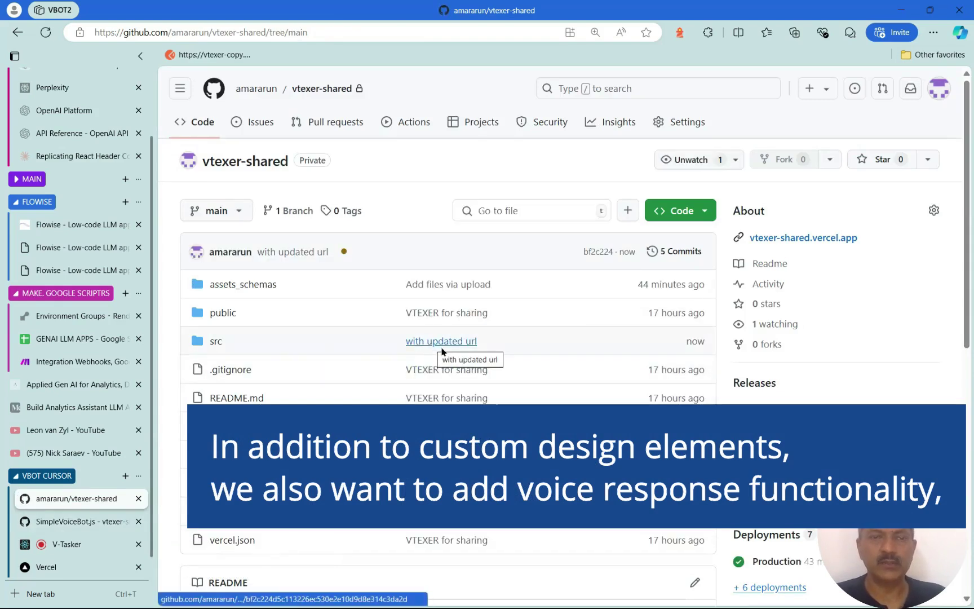
# - Switch to Vercel and import the vtexer-shared repository as a new project named vtexer-shared-temp-delete
pyautogui.click(77, 570)
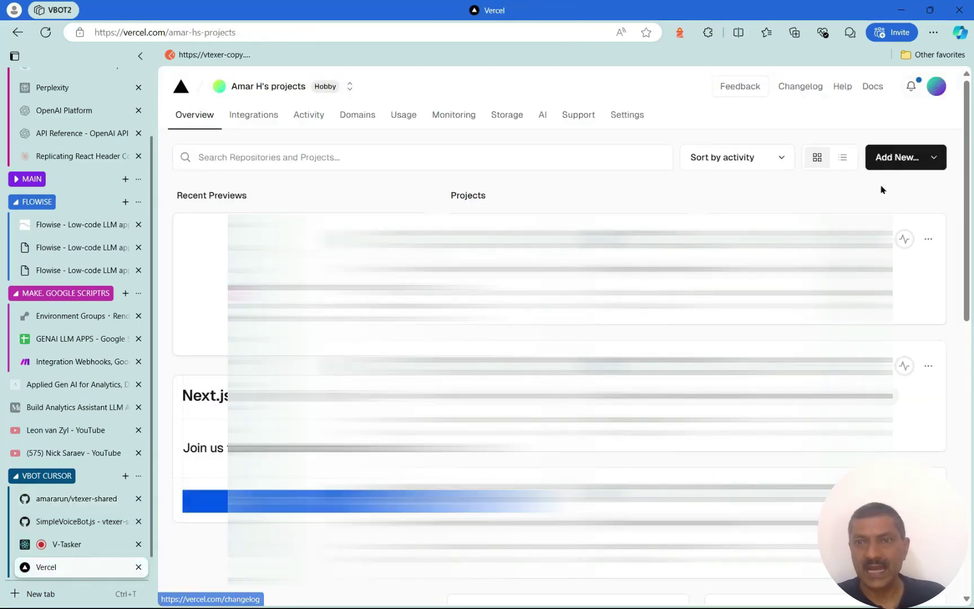
pyautogui.click(910, 166)
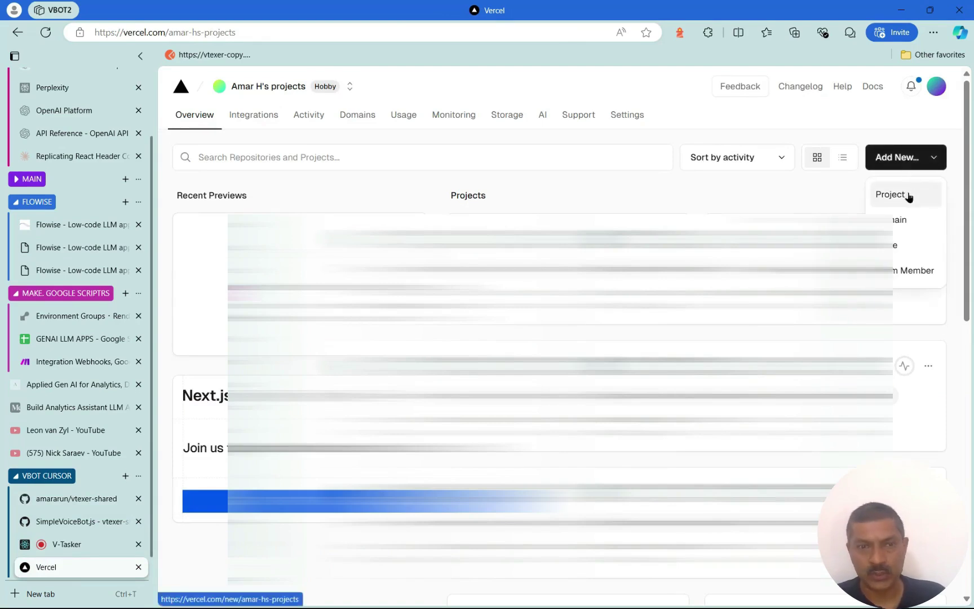
pyautogui.click(908, 196)
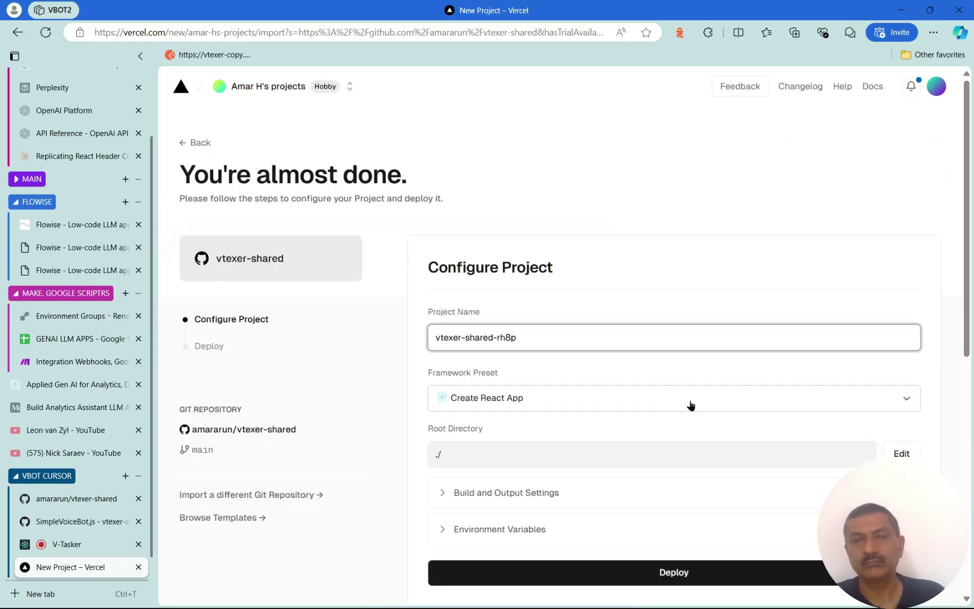
pyautogui.press('BackSpace')
pyautogui.press('BackSpace')
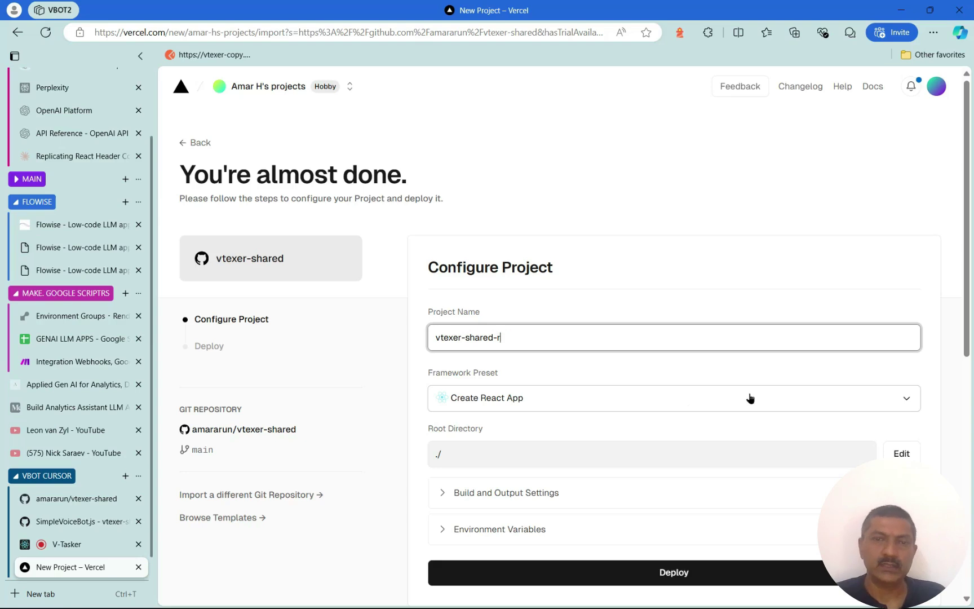
pyautogui.write('temp-delete')
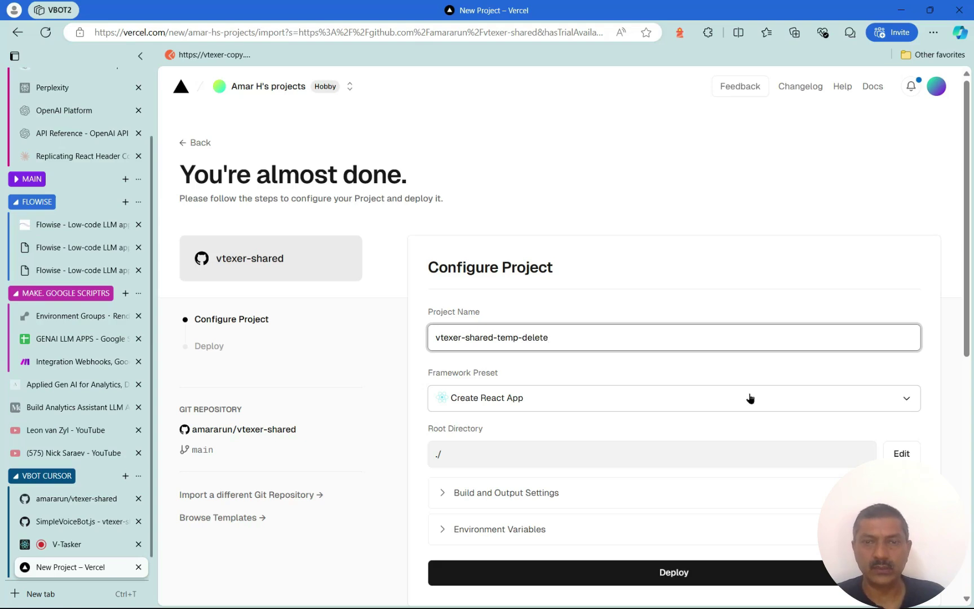
# - Keep vtexer-shared as the project's root directory and deploy the project
pyautogui.scroll(-2, 750, 398)
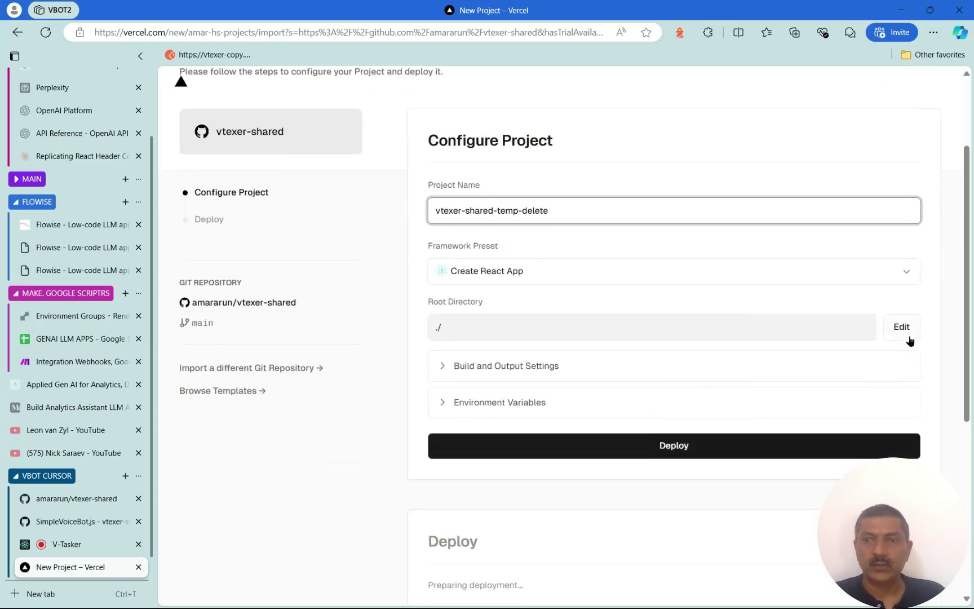
pyautogui.click(910, 331)
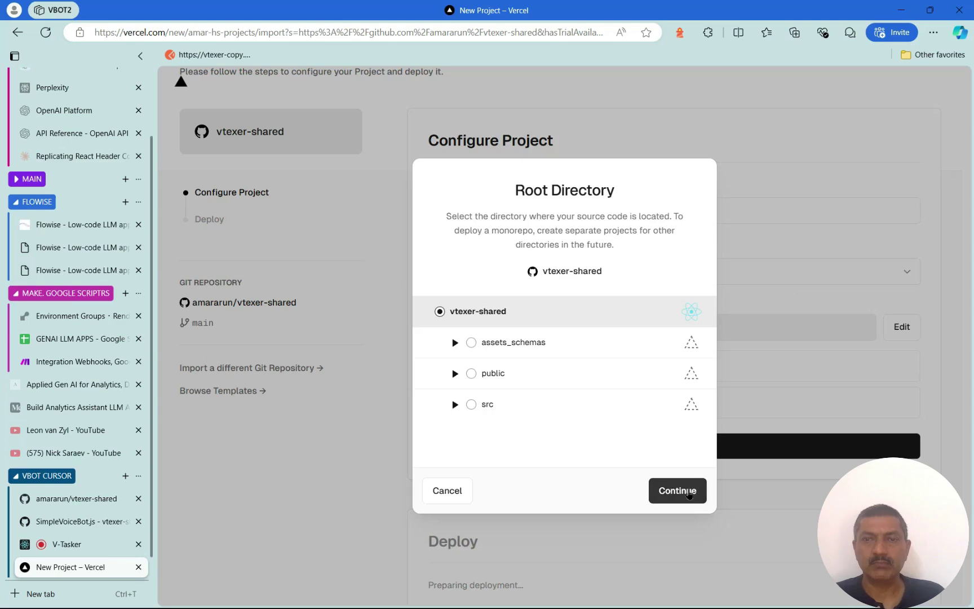
pyautogui.click(689, 495)
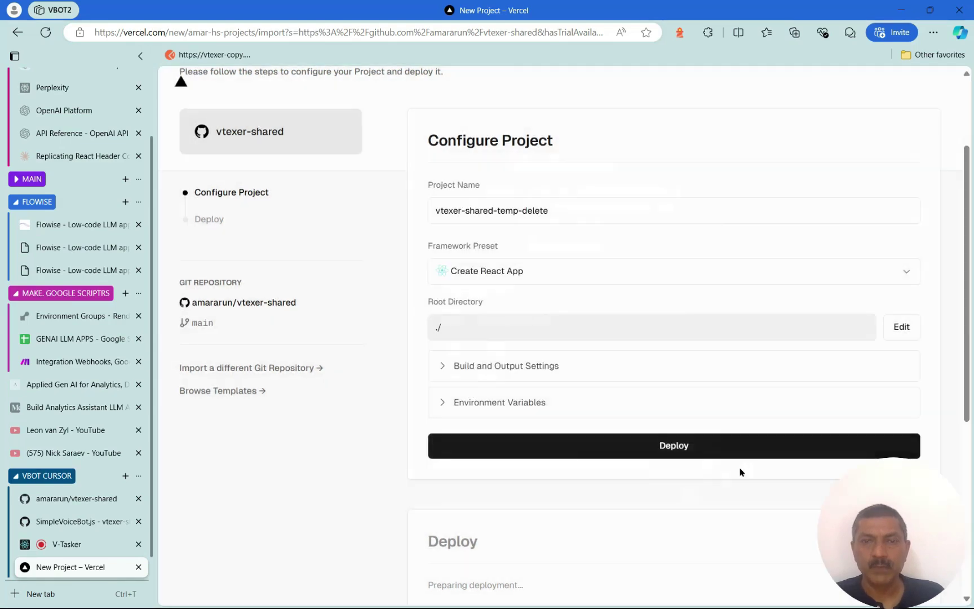
pyautogui.scroll(-1, 739, 470)
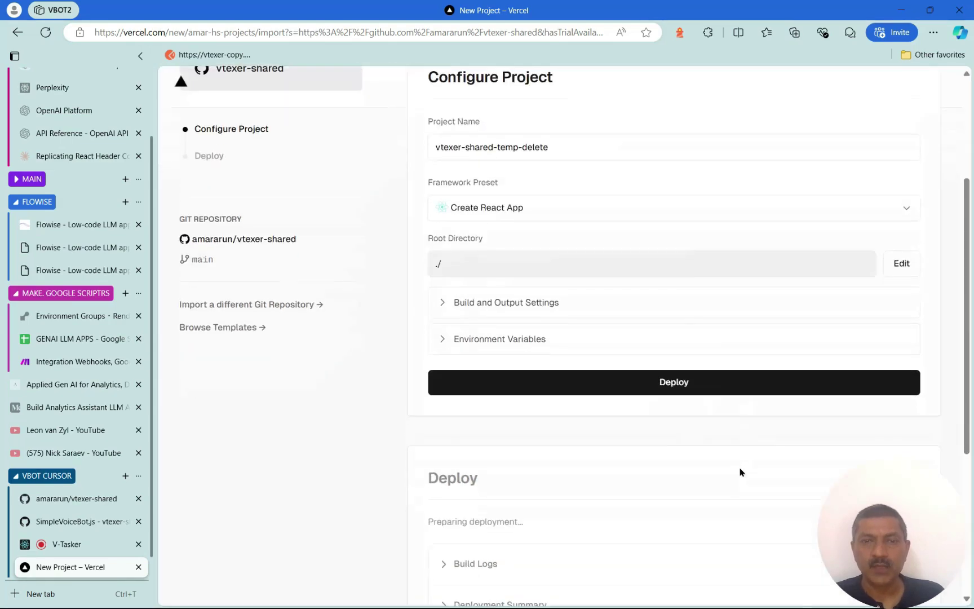
pyautogui.click(666, 382)
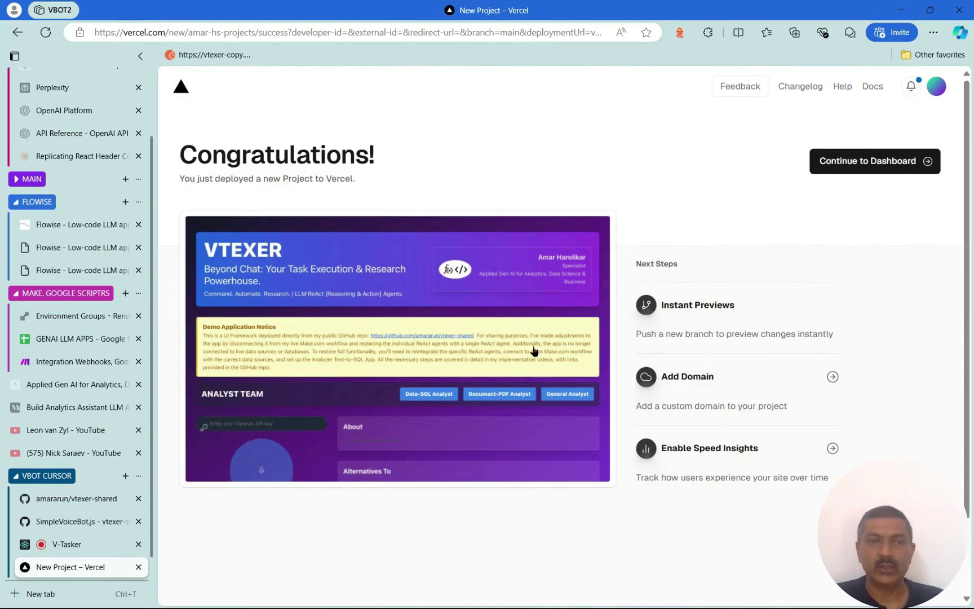
# - Fill in the OpenAI API key in the deployed app, then record and send a voice request with microphone access allowed
pyautogui.click(533, 351)
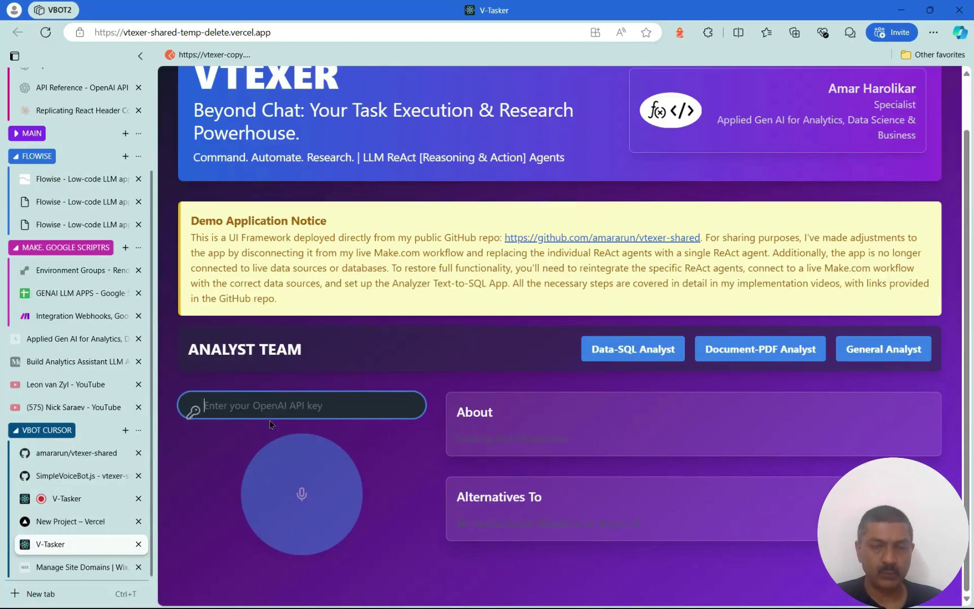
pyautogui.hotkey('ctrl', 'v')
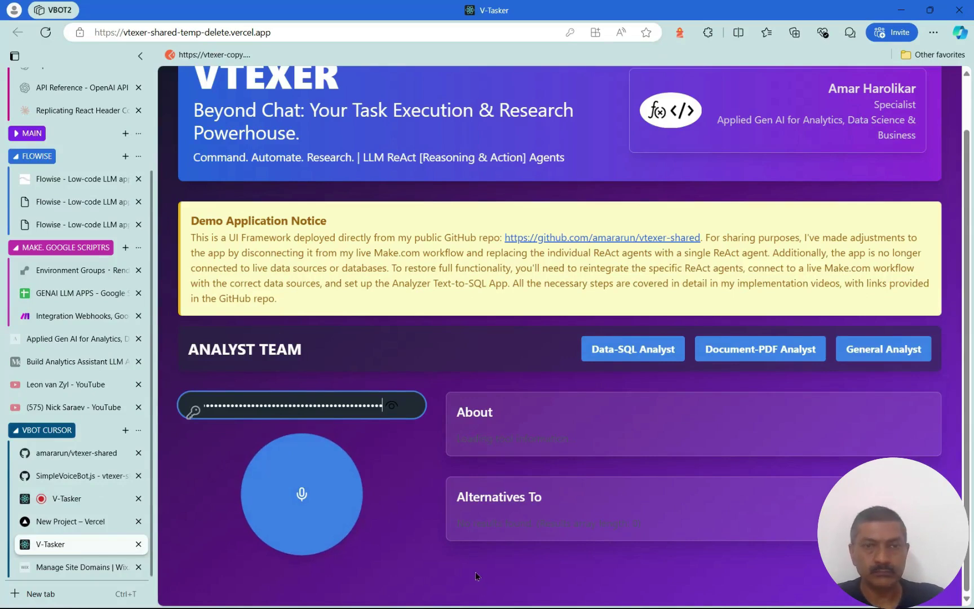
pyautogui.click(304, 516)
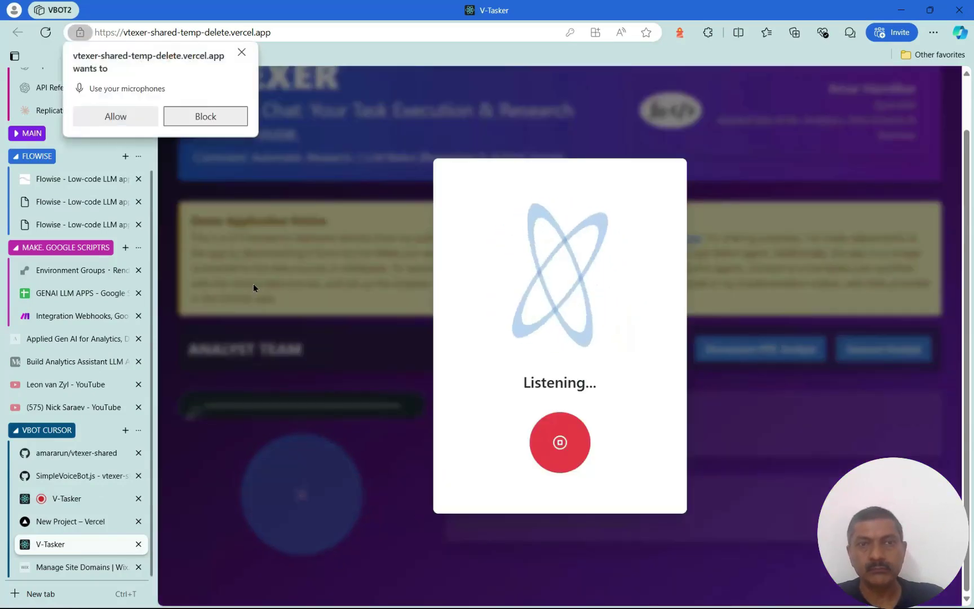
pyautogui.click(126, 118)
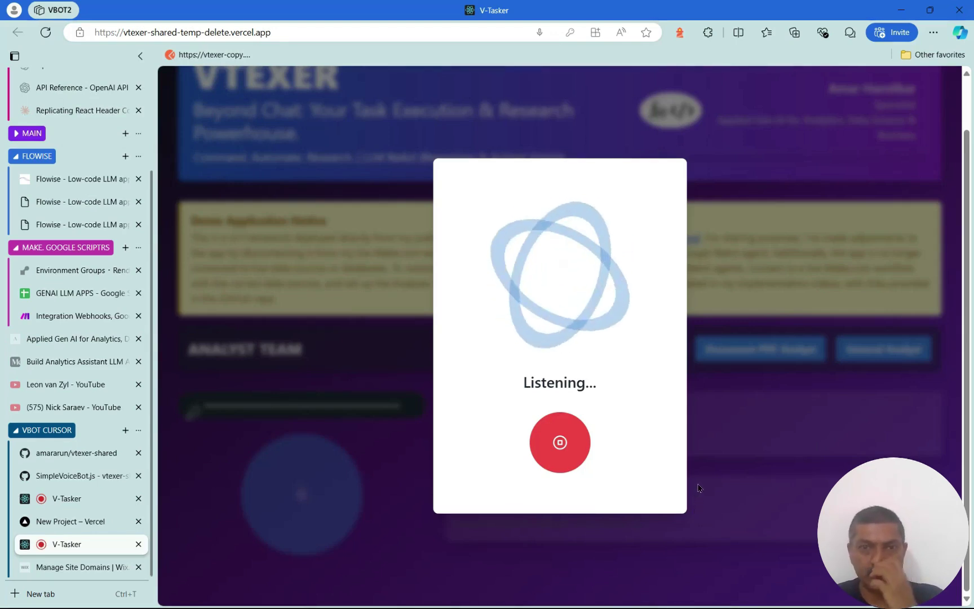
pyautogui.click(570, 457)
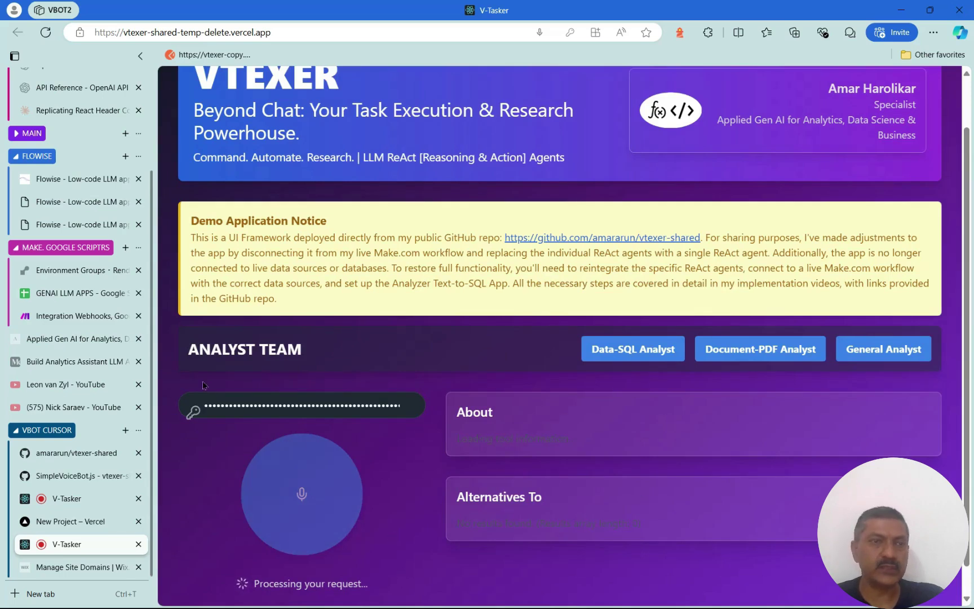
# - Check the newest app rows on Sheet2 of the GENAI LLM APPS spreadsheet and the response in the deployed V-Tasker app
pyautogui.click(72, 294)
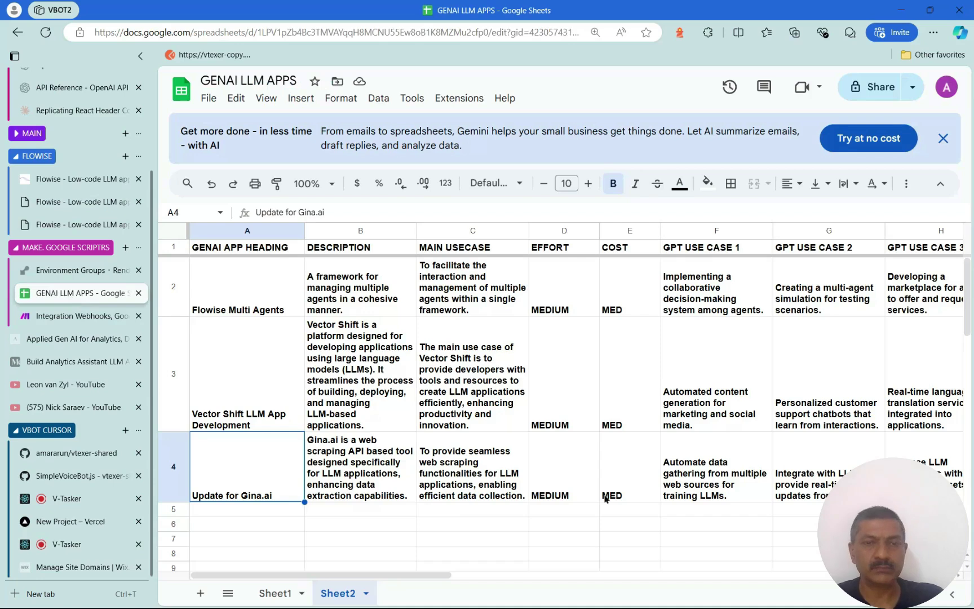
pyautogui.scroll(-1, 605, 498)
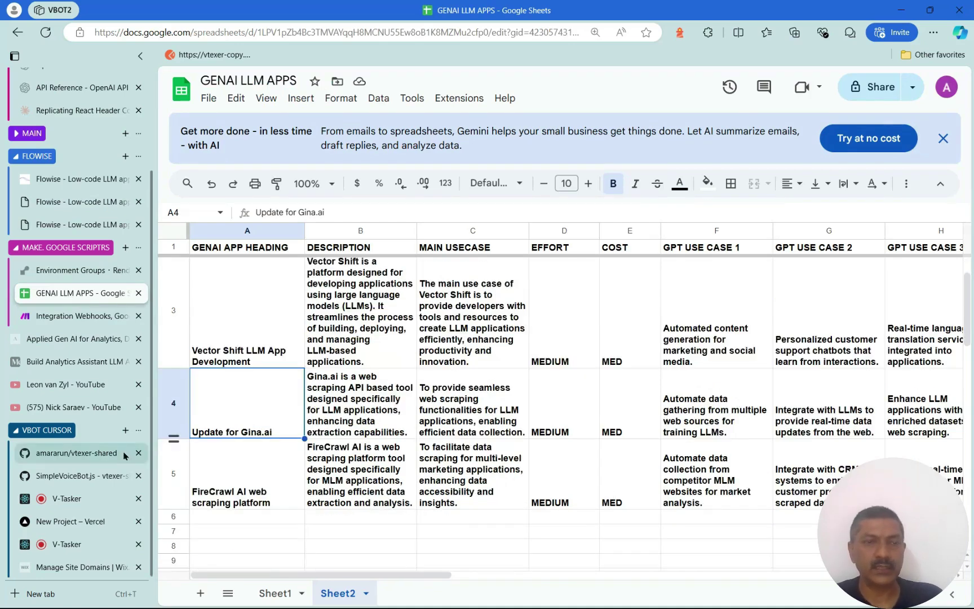
pyautogui.click(88, 544)
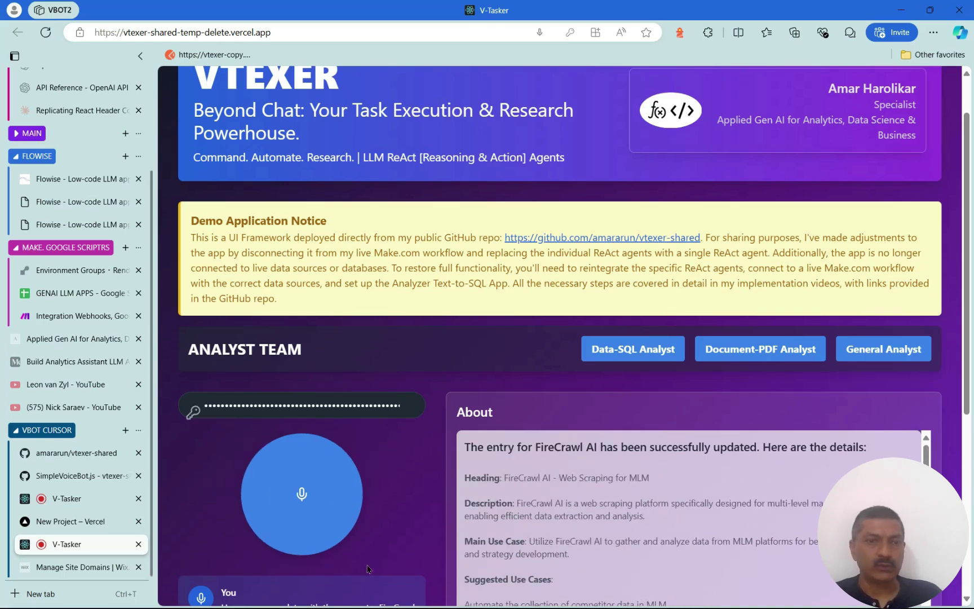
pyautogui.moveTo(85, 567)
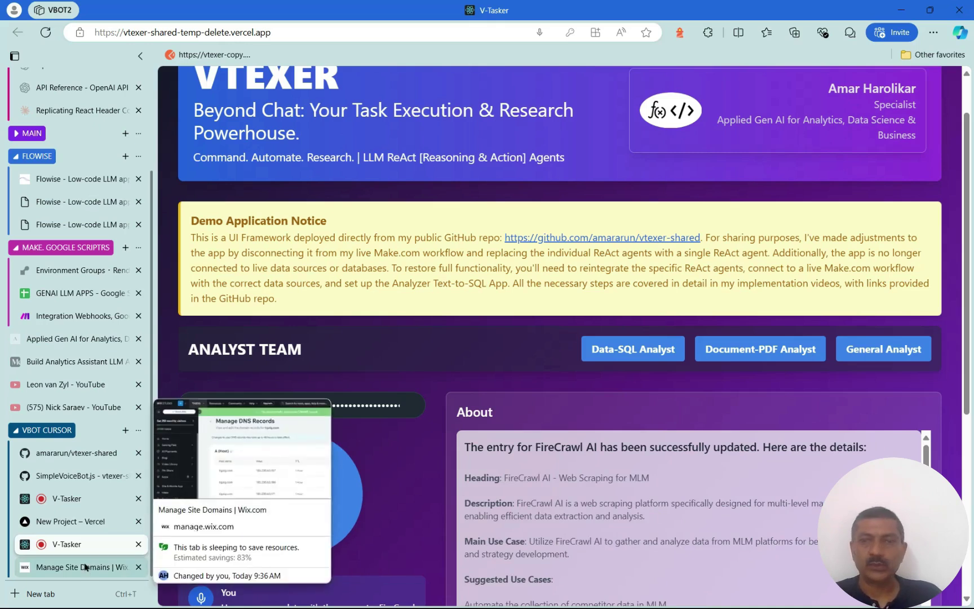
# - Review the Share Chatbot and cURL options of the TEST_LLAMPAPS chatflow in Flowise, and return to SimpleVoiceBot.js in the codespace
pyautogui.click(72, 180)
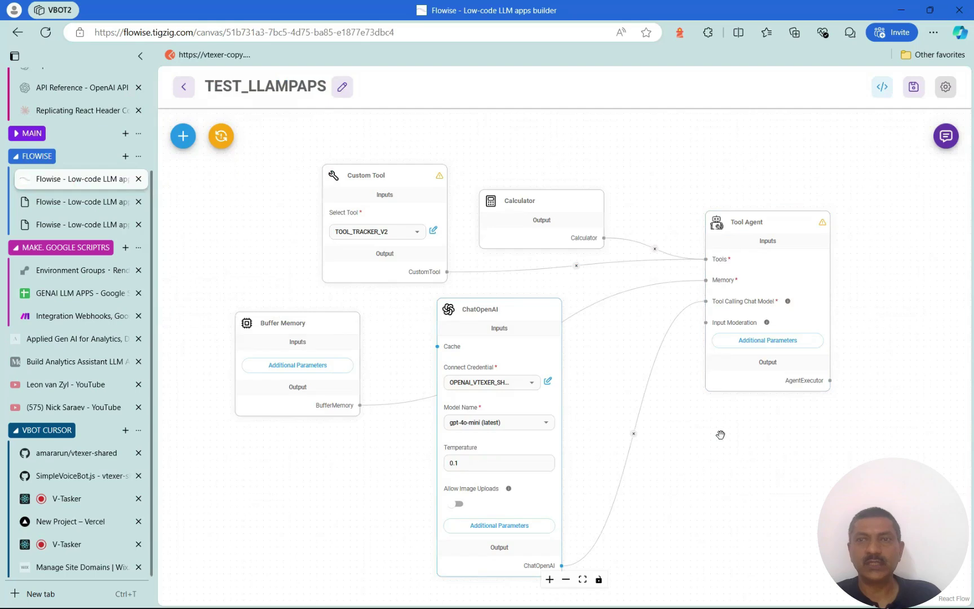
pyautogui.click(881, 88)
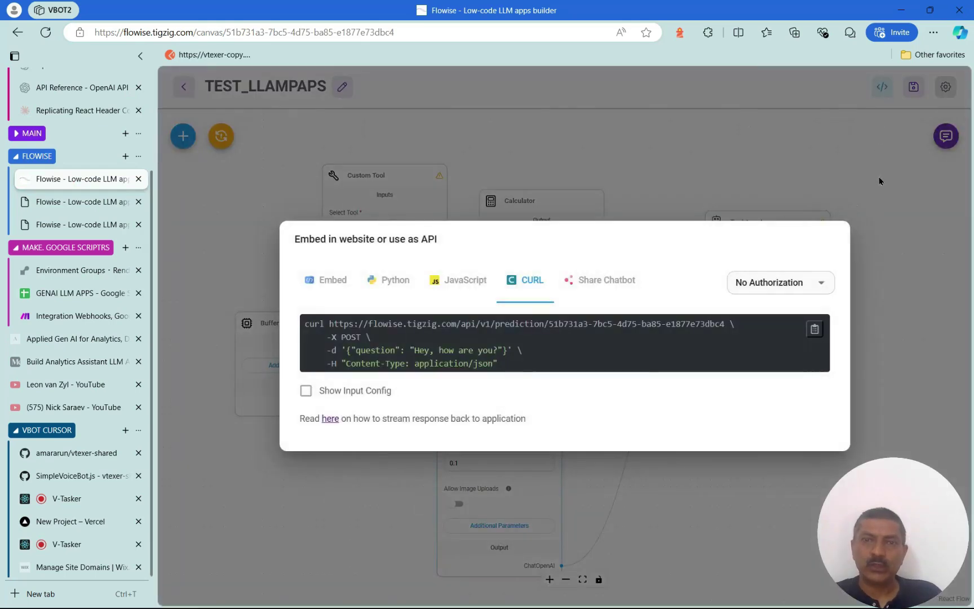
pyautogui.click(621, 276)
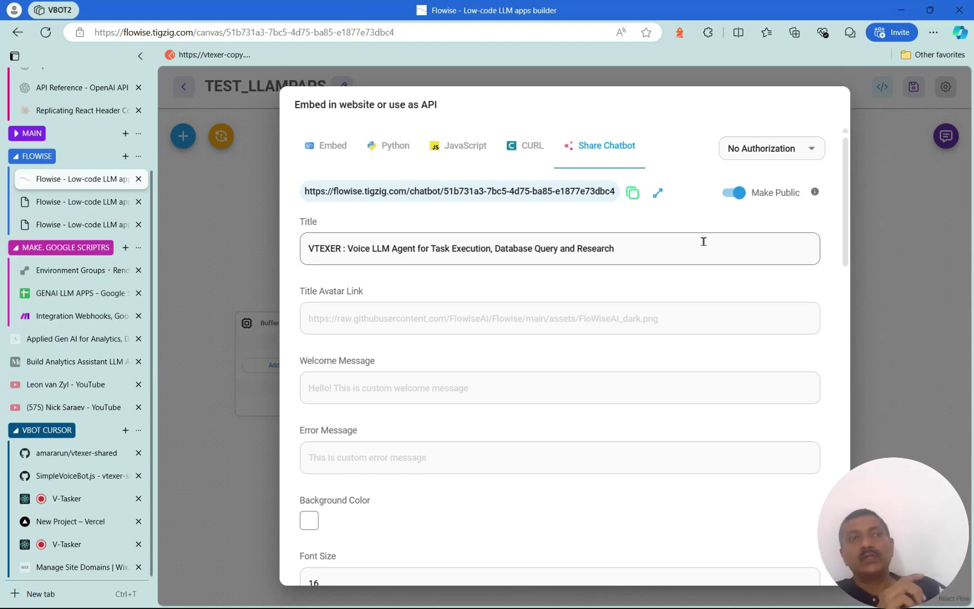
pyautogui.click(533, 145)
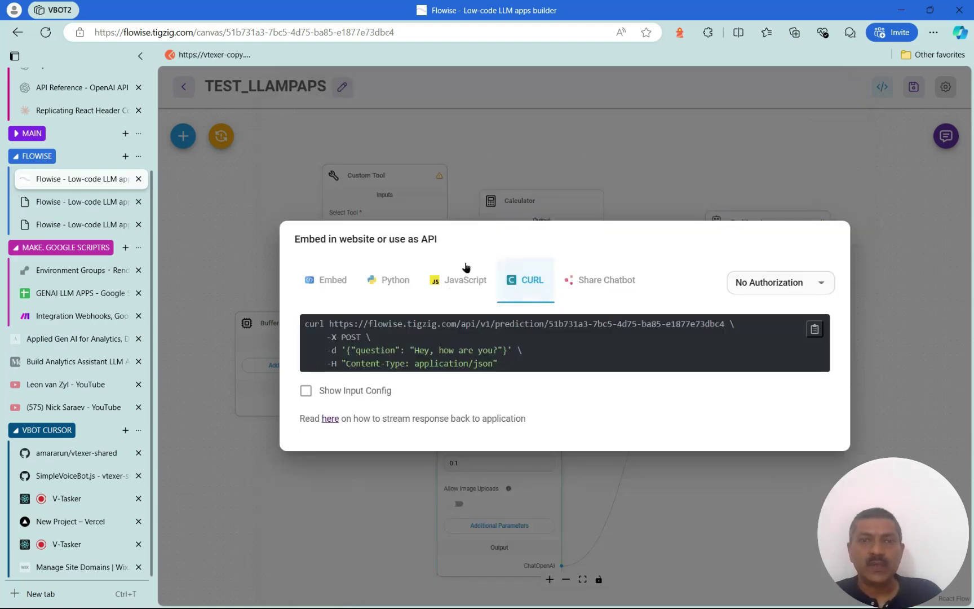
pyautogui.press('Escape')
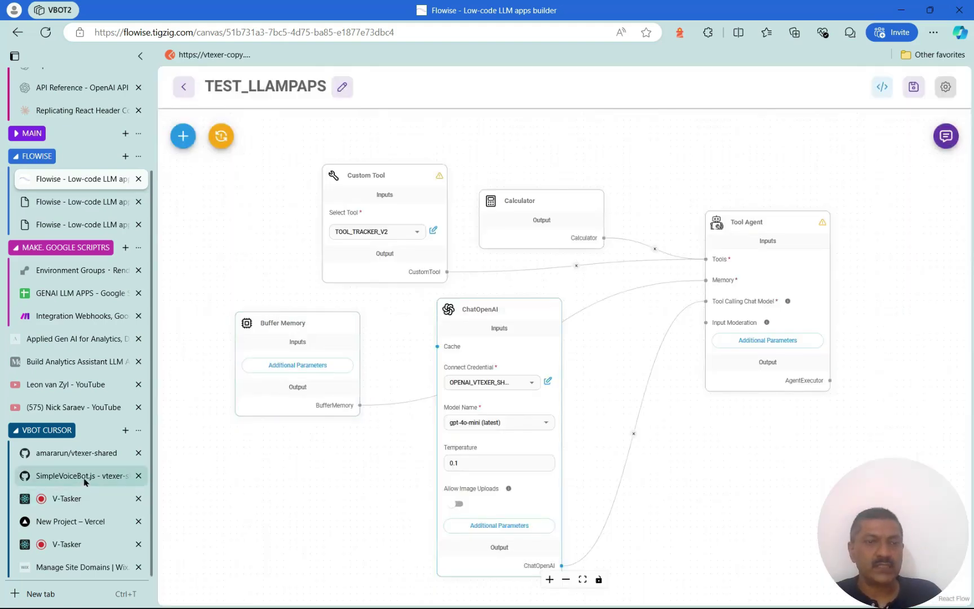
pyautogui.click(84, 477)
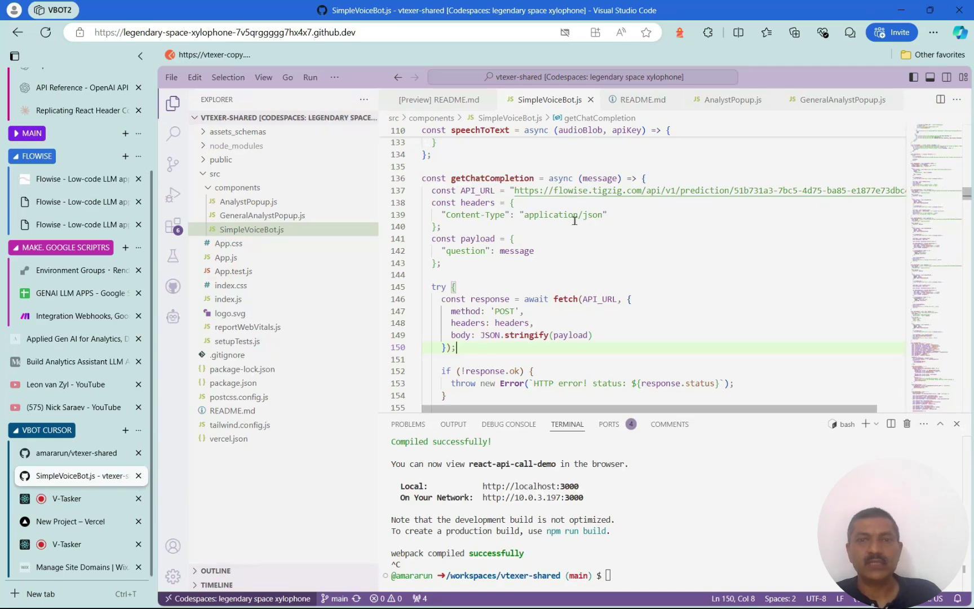